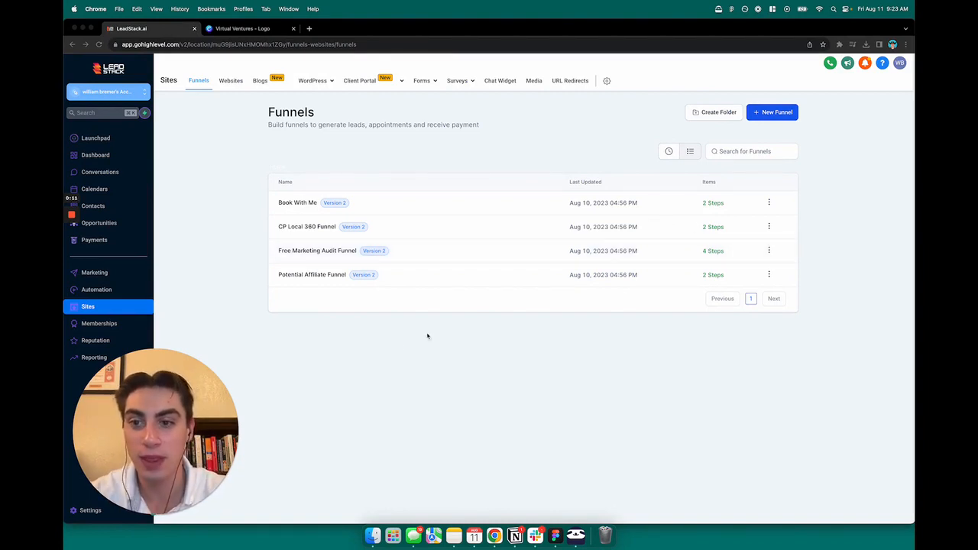
Step: Open the CP Local 360 Funnel, preview its Thank you and Home steps, then view the Virtual Ventures logo
left_click_drag(201, 435, 462, 411)
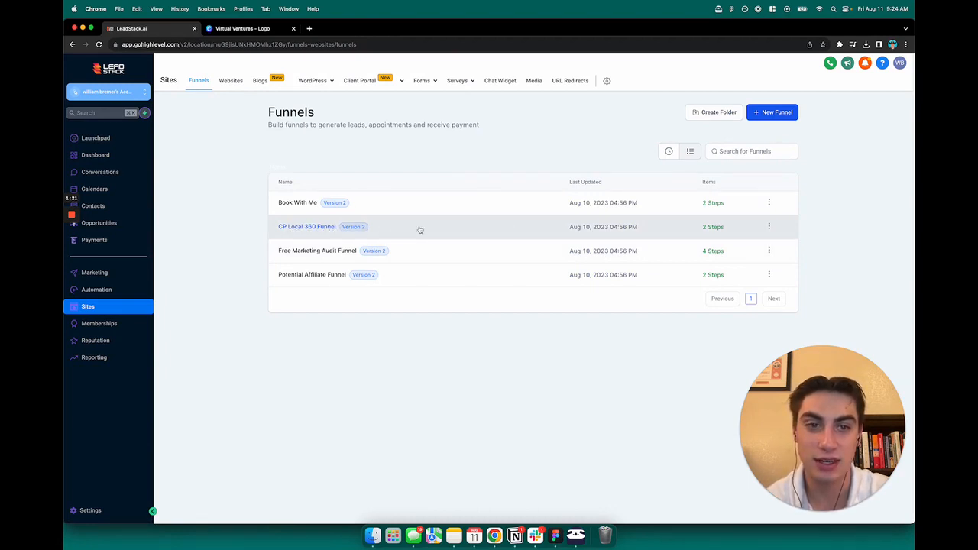
left_click(300, 229)
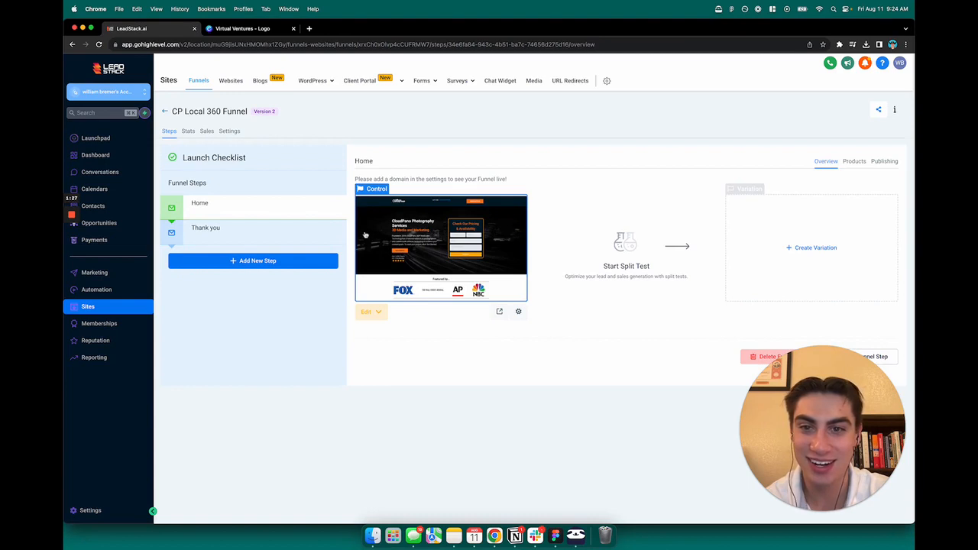
left_click(252, 243)
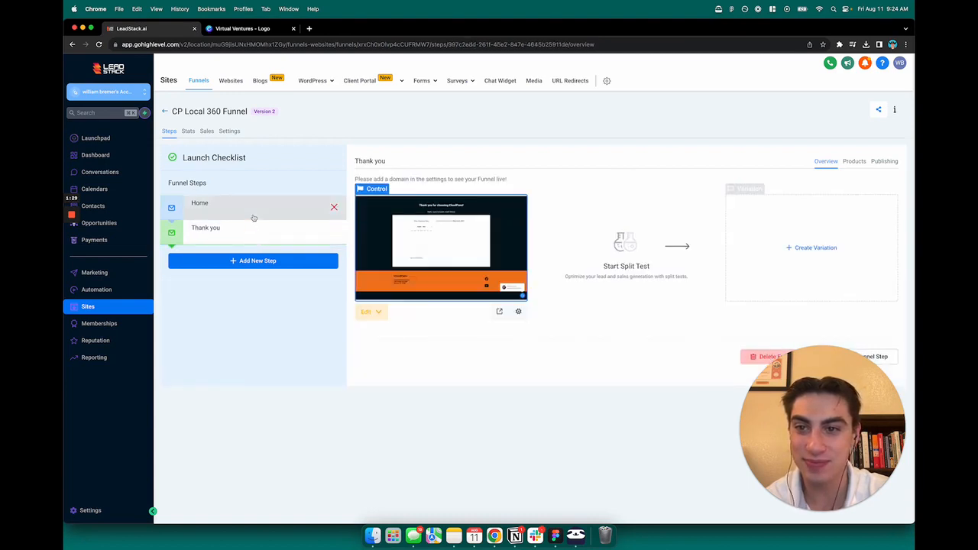
left_click(252, 218)
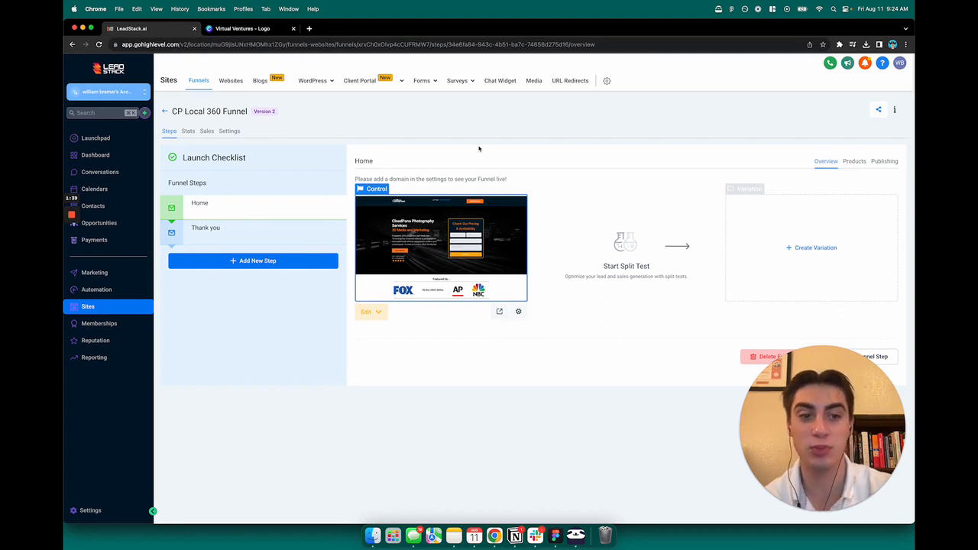
left_click(230, 30)
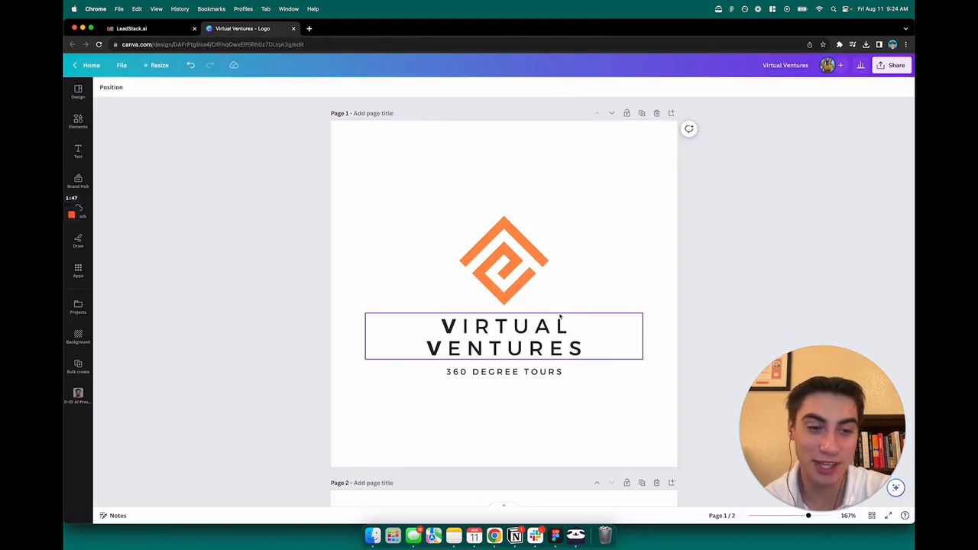
Step: Scroll through the Virtual Ventures logo pages in Canva, then go back to the funnel's steps
scroll(559, 317, "down", 3)
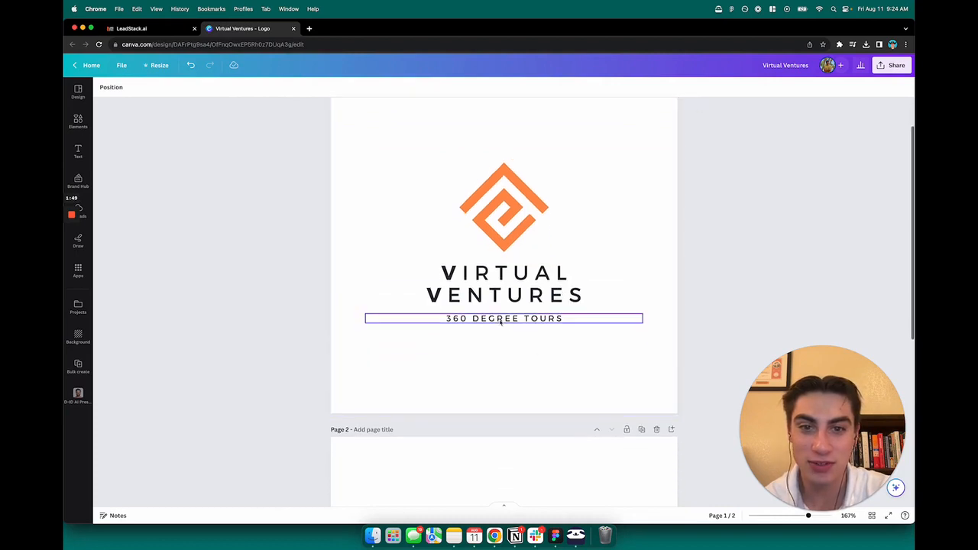
scroll(588, 390, "down", 10)
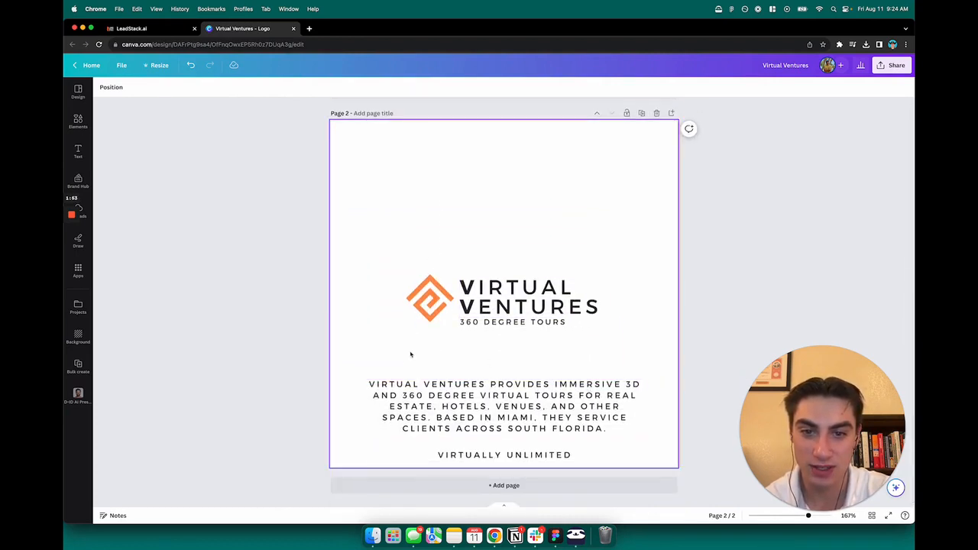
scroll(416, 352, "up", 1)
scroll(428, 346, "down", 1)
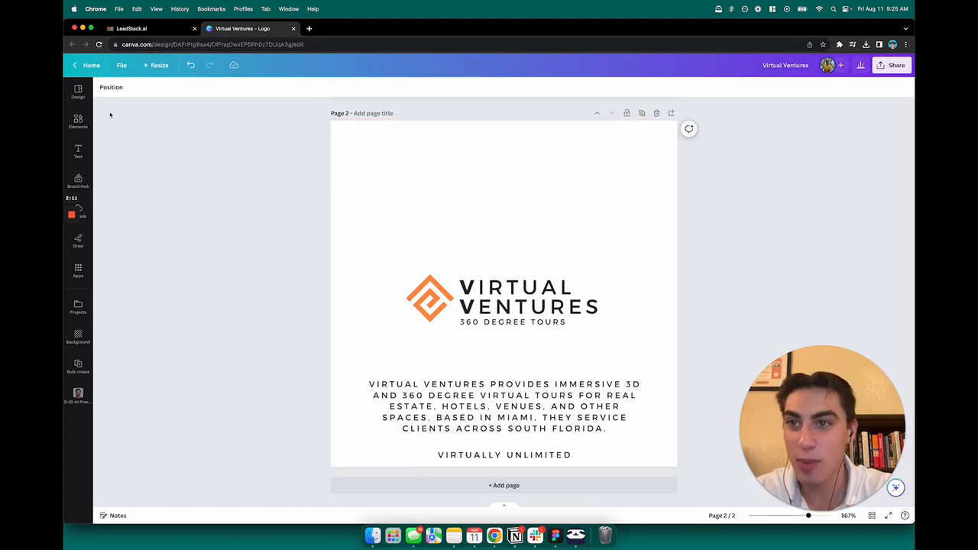
left_click(153, 30)
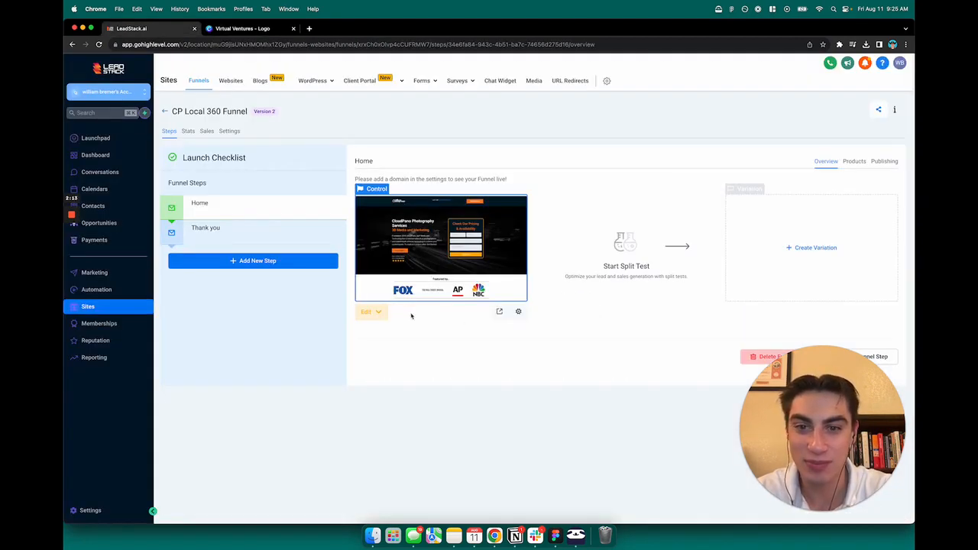
Step: Open the Home step in the page builder using Edit in a New Tab
left_click(377, 312)
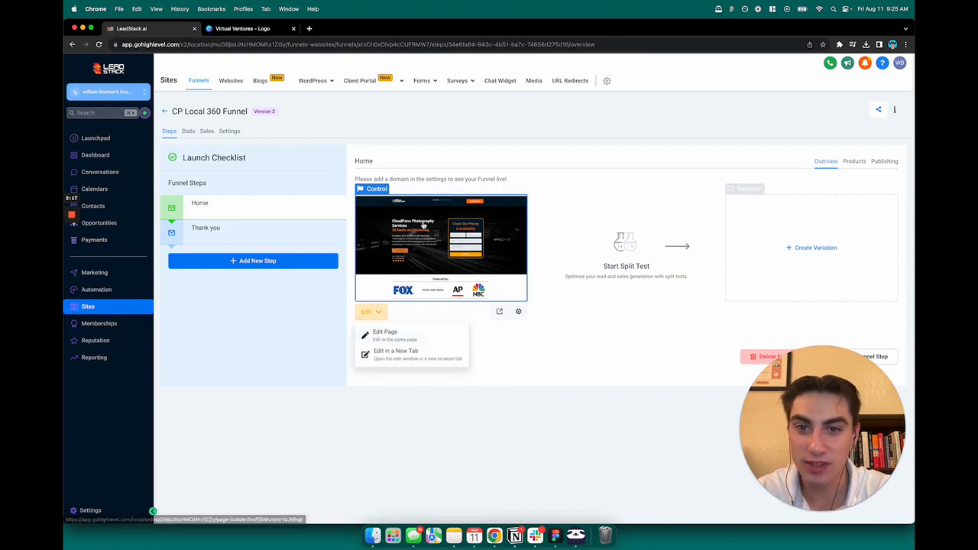
left_click(400, 358)
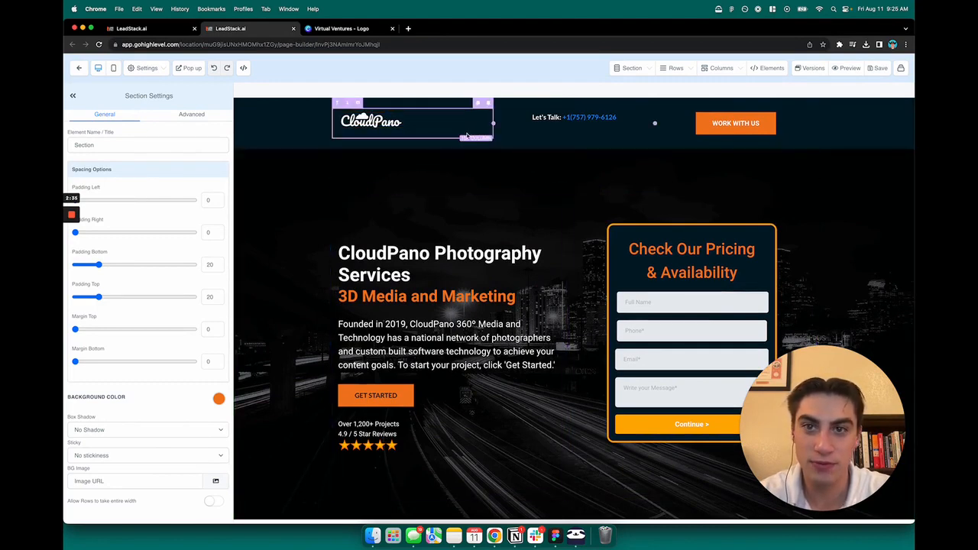
Step: Scroll through the CloudPano page and select the logo image in the header
scroll(474, 290, "down", 5)
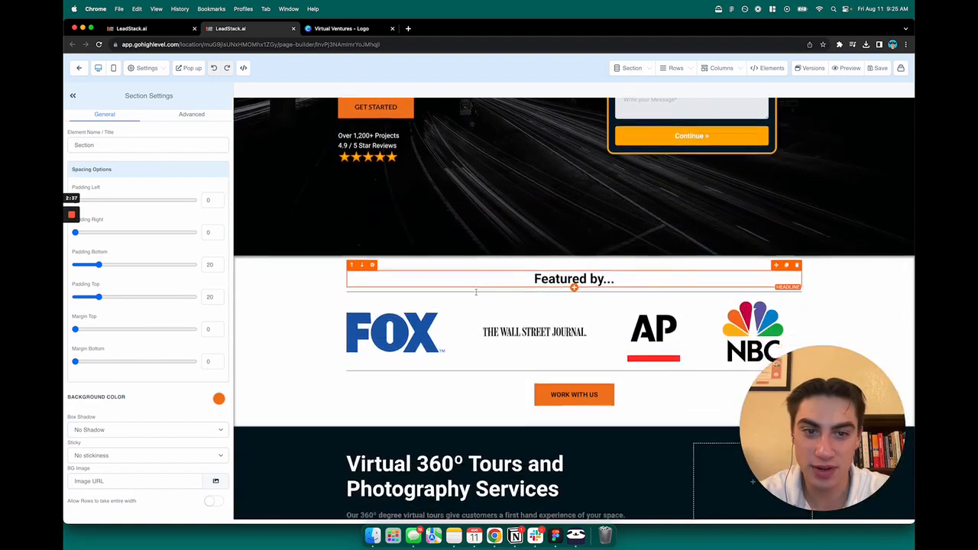
scroll(476, 291, "down", 5)
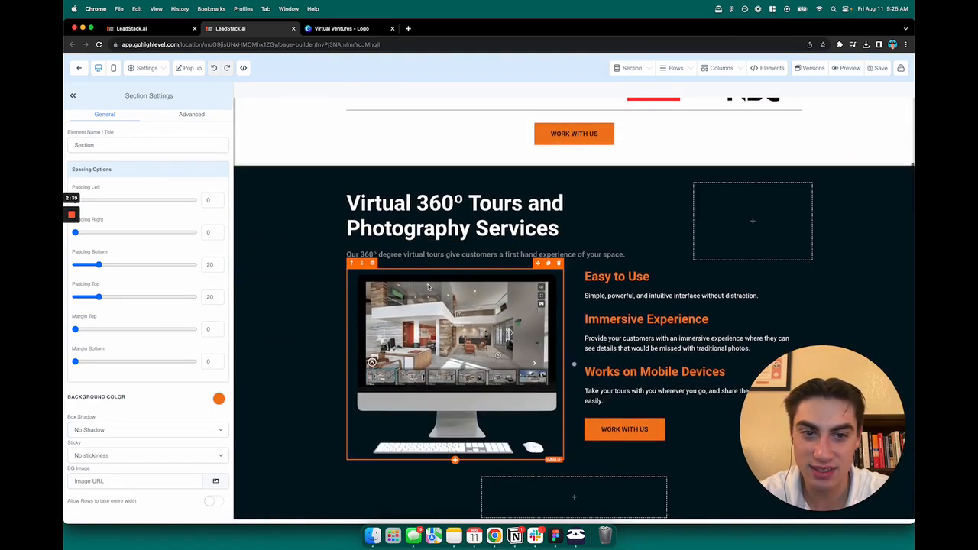
scroll(428, 287, "down", 10)
scroll(461, 275, "up", 2)
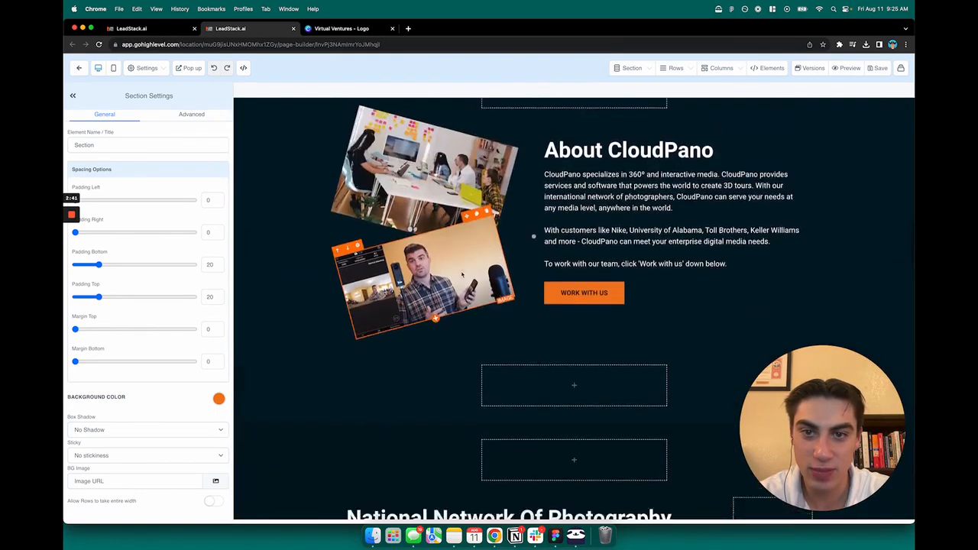
scroll(462, 274, "down", 15)
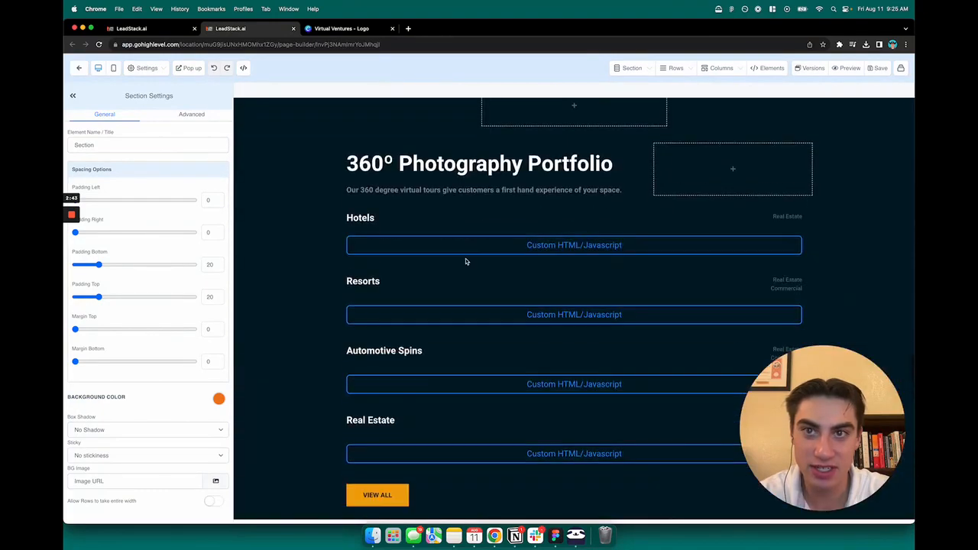
scroll(465, 262, "down", 10)
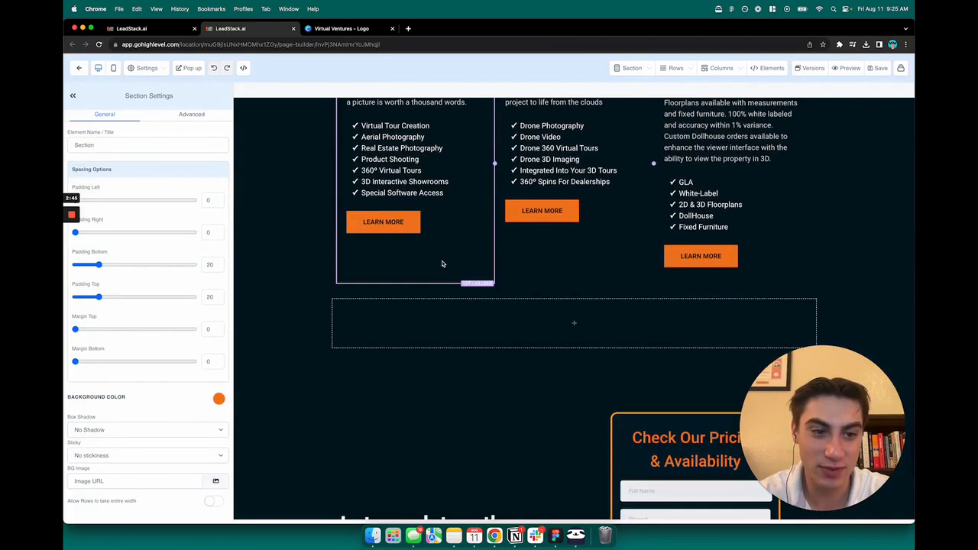
scroll(441, 264, "down", 8)
scroll(446, 308, "up", 20)
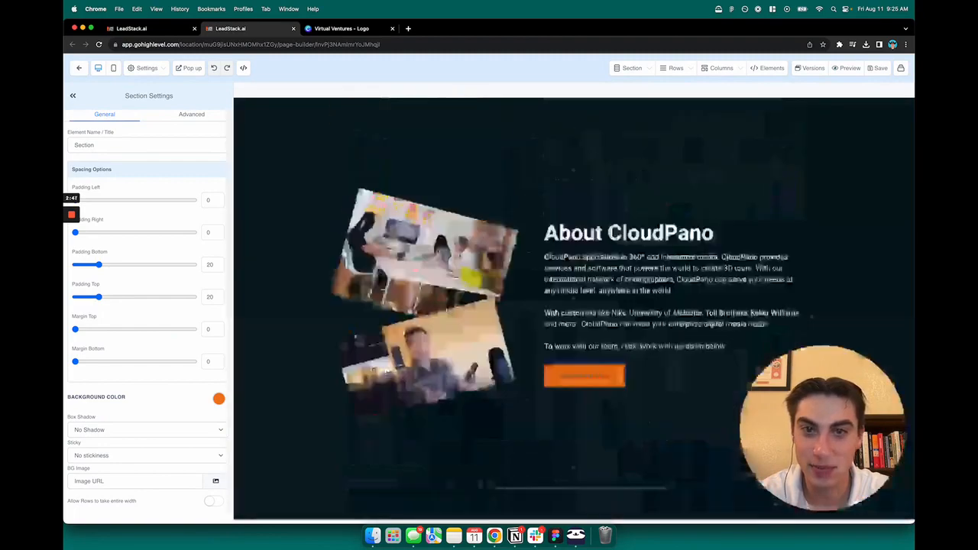
scroll(312, 234, "up", 15)
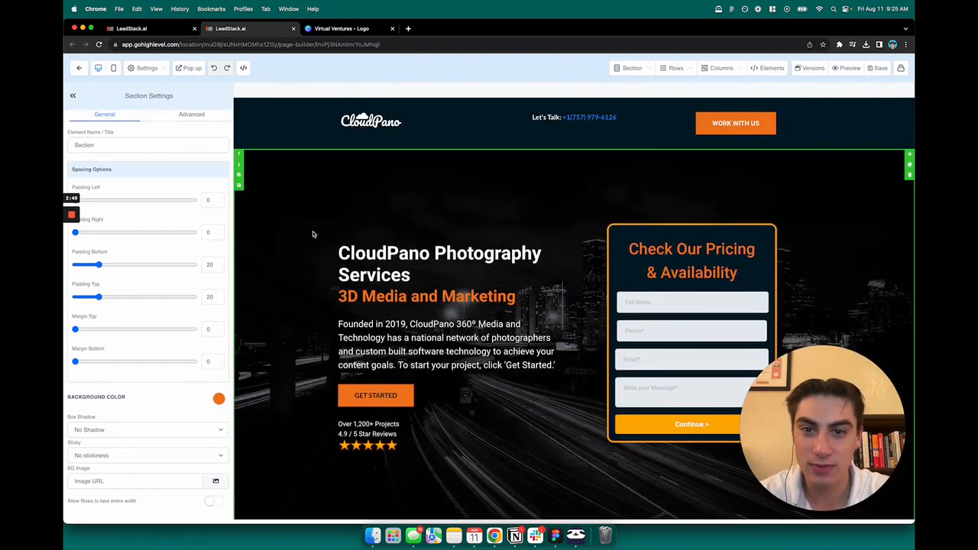
left_click(393, 124)
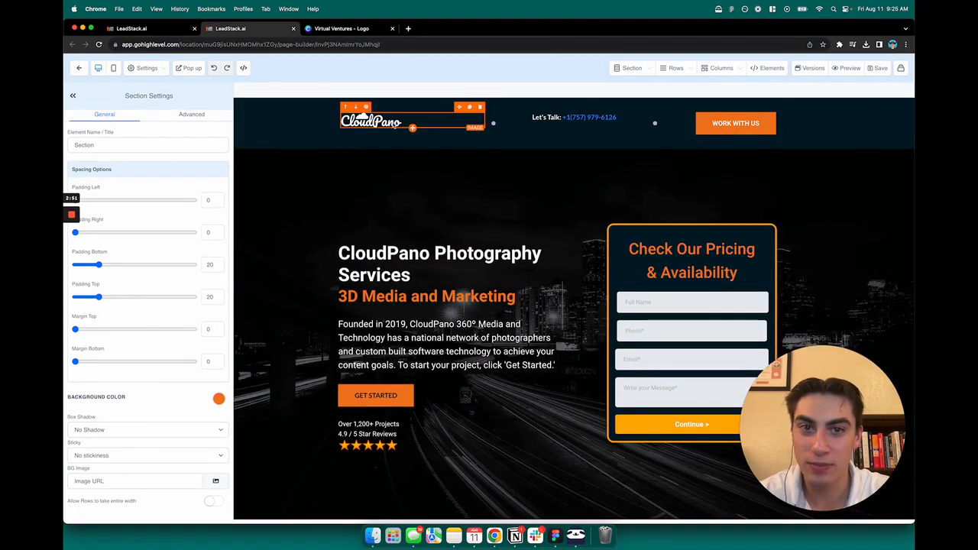
Step: Set the header section's background colour to white
left_click(300, 143)
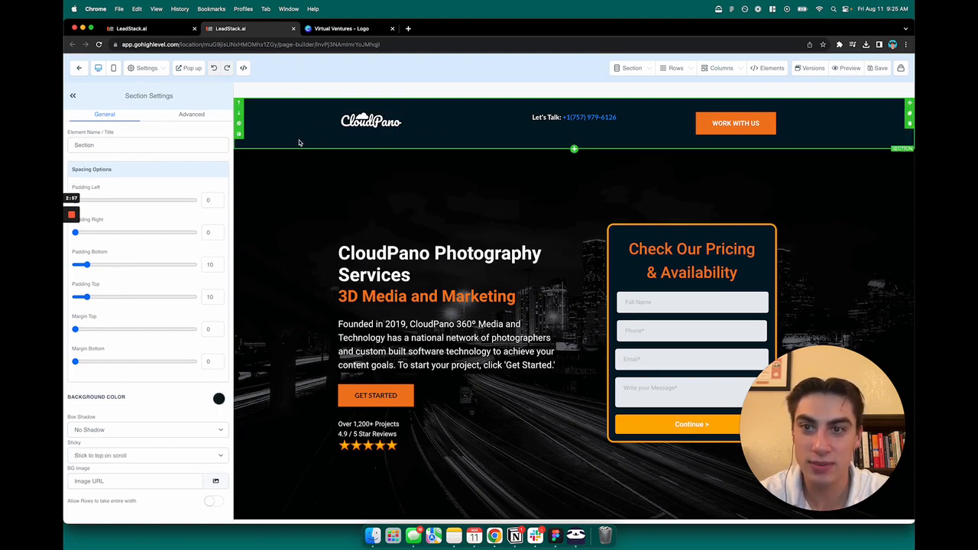
left_click(219, 399)
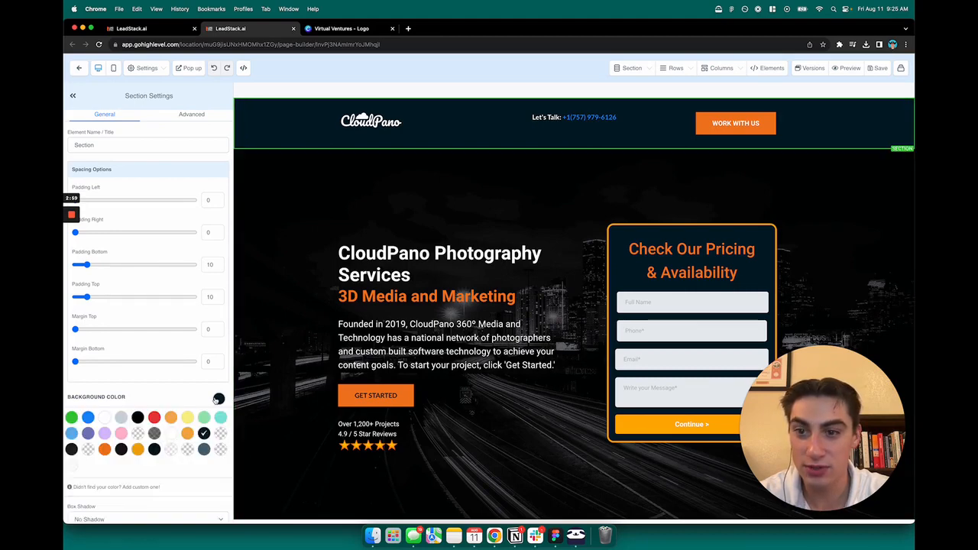
left_click(104, 418)
left_click(366, 127)
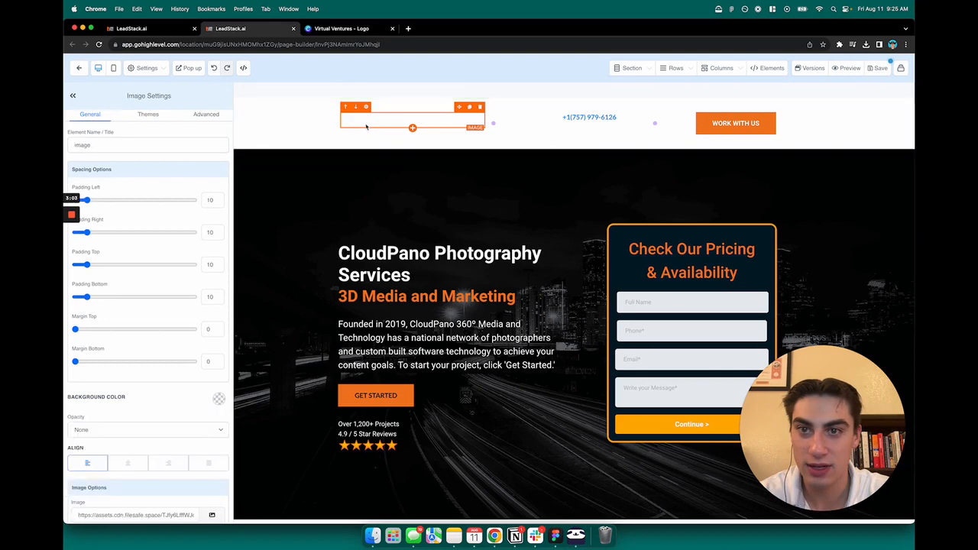
left_click(349, 30)
Step: Duplicate page 2 into a page 3 and delete its description and tagline text
left_click(401, 261)
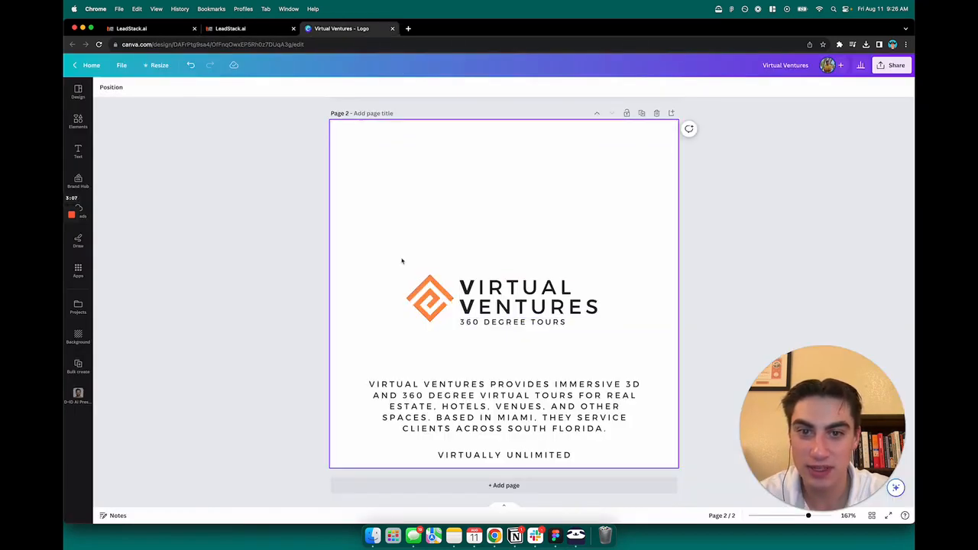
scroll(510, 229, "up", 3)
scroll(544, 275, "down", 3)
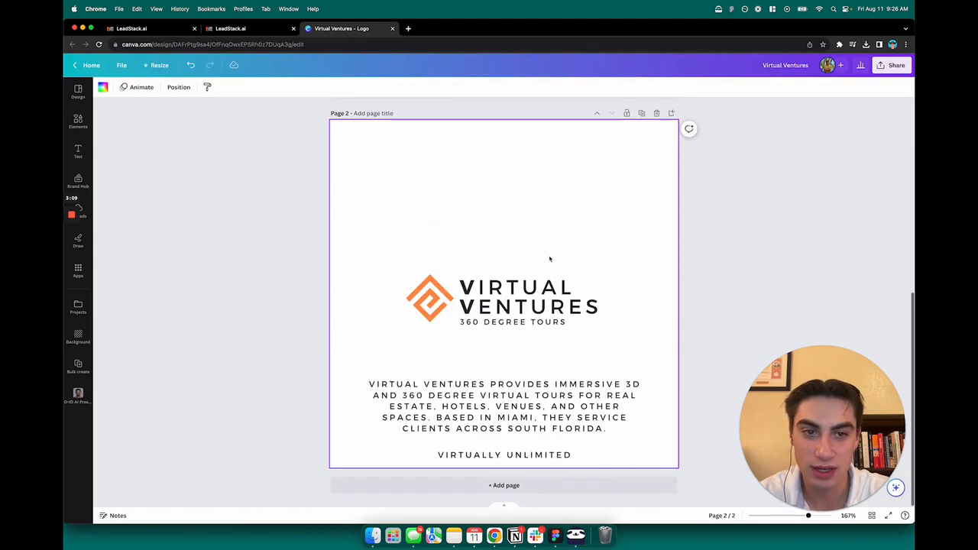
left_click(642, 114)
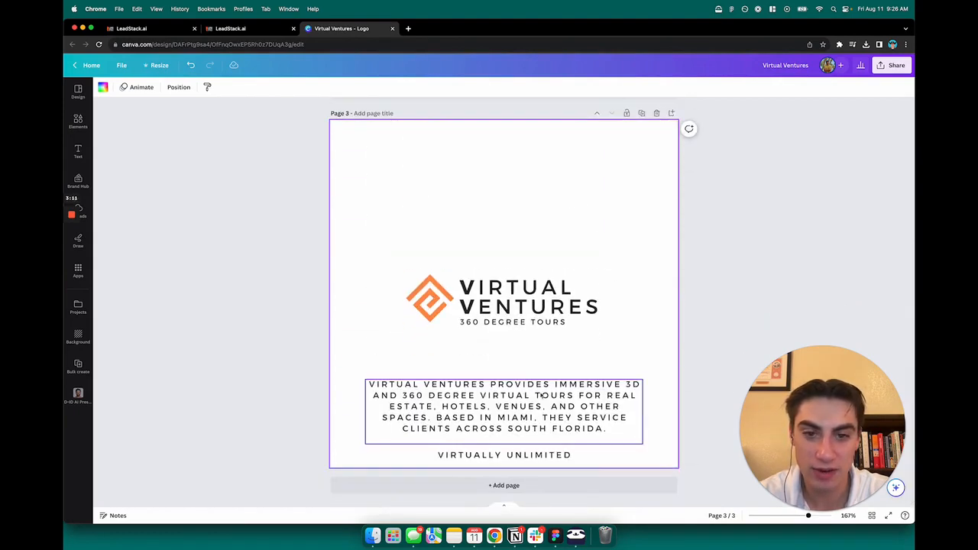
left_click(535, 401)
left_click(607, 461)
left_click_drag(607, 461, 492, 394)
key("Delete")
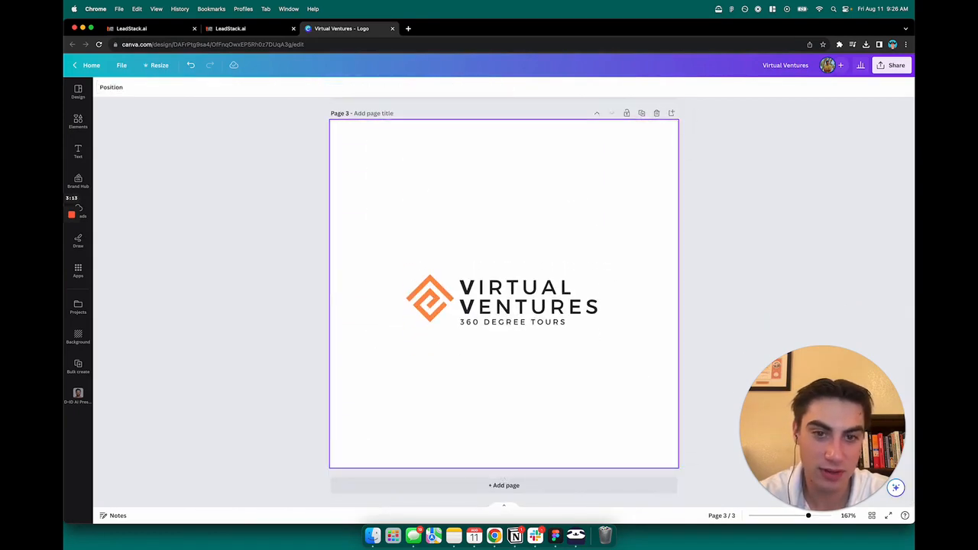
Step: Enlarge the logo icon and text group and centre it on page 3
left_click_drag(591, 351, 389, 250)
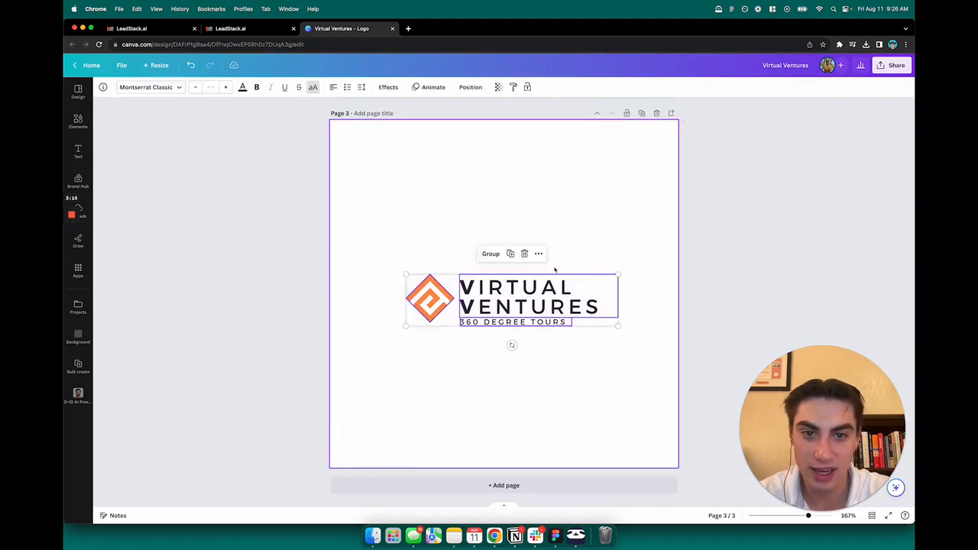
left_click_drag(617, 272, 733, 247)
left_click_drag(635, 286, 567, 296)
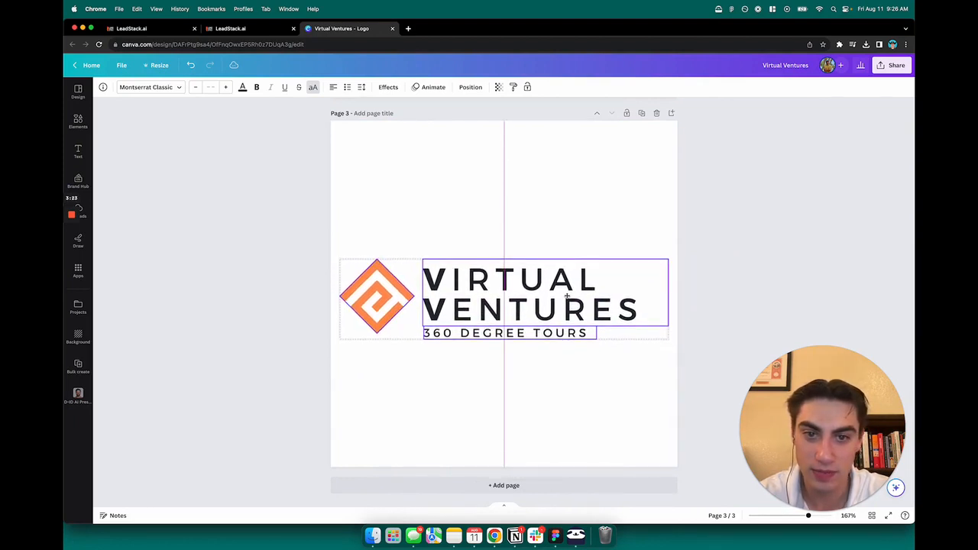
left_click(566, 374)
left_click_drag(587, 367, 346, 268)
left_click_drag(527, 305, 527, 293)
left_click(889, 65)
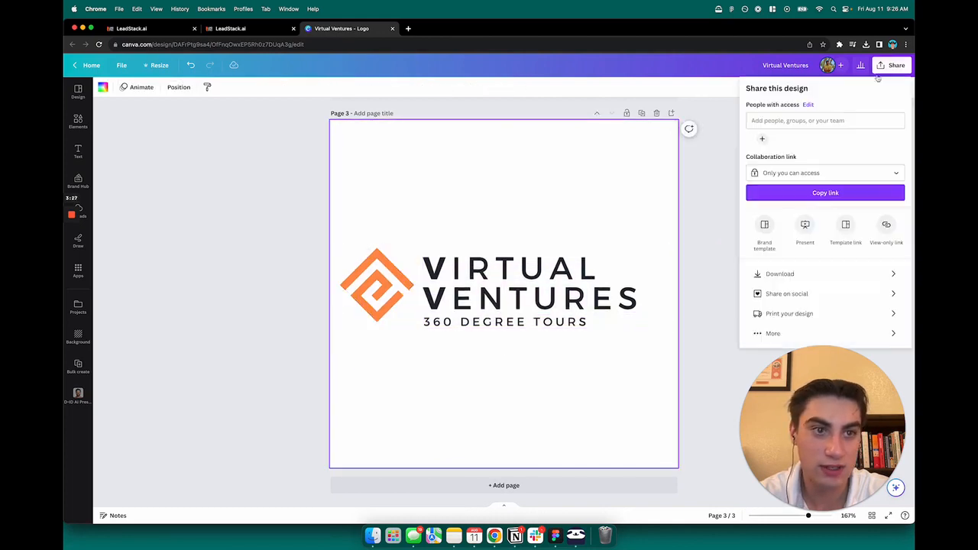
Step: Download only the current page, page 3, of the design as a PNG
left_click(795, 272)
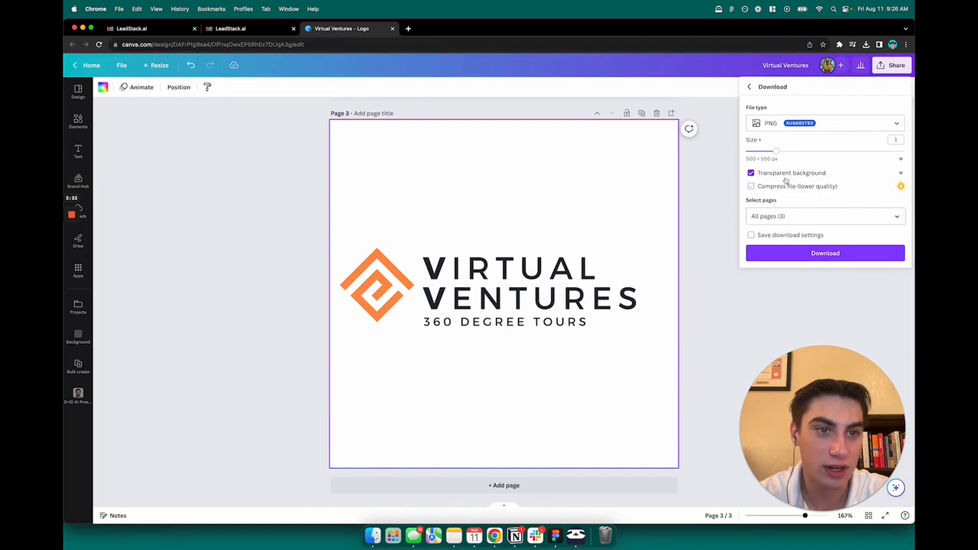
left_click(813, 217)
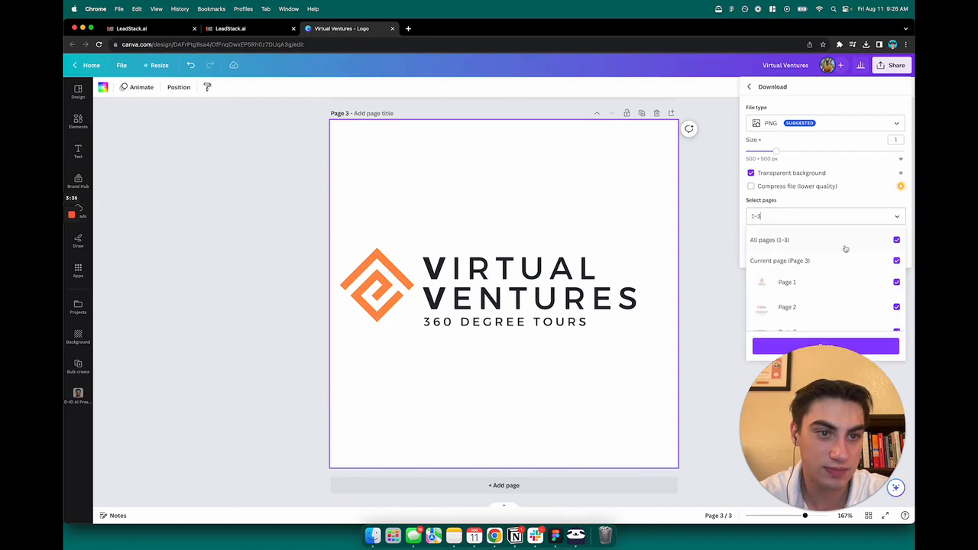
left_click(895, 240)
left_click(896, 261)
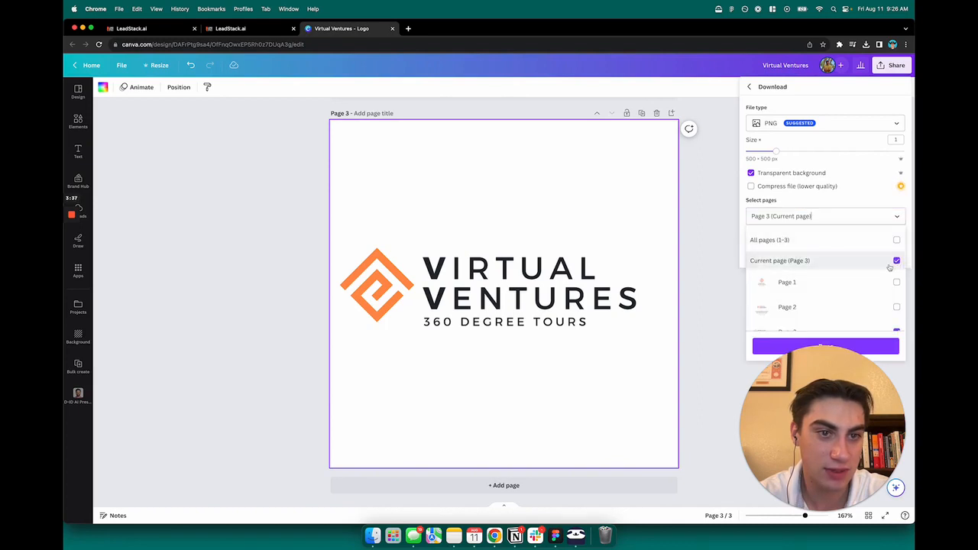
scroll(894, 260, "down", 1)
left_click(870, 344)
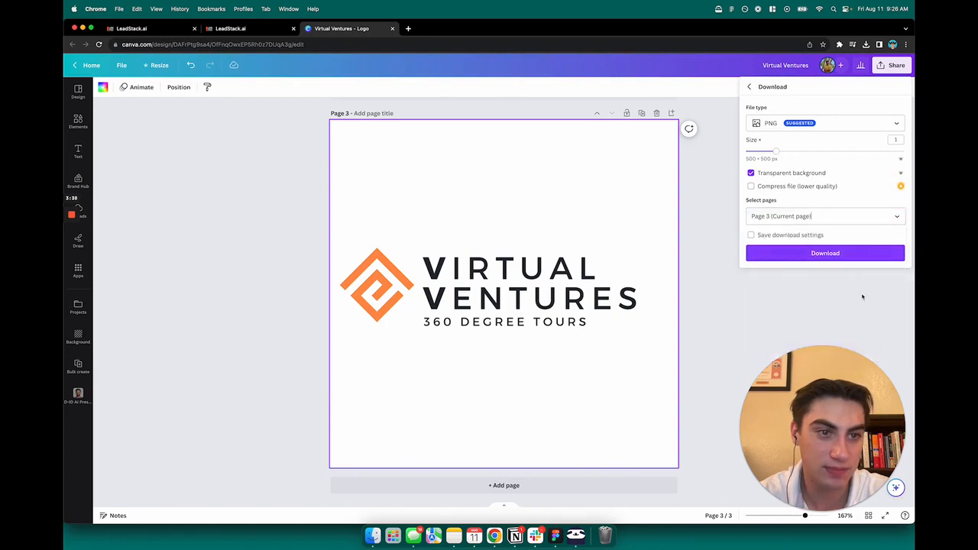
left_click(825, 251)
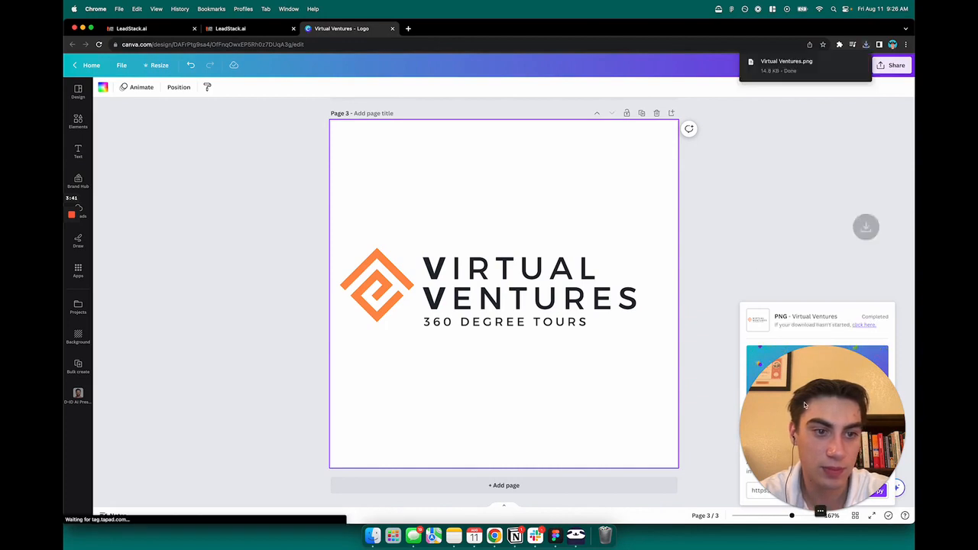
Step: Open the downloaded Virtual Ventures.png from Chrome's recent downloads
left_click_drag(820, 422, 820, 271)
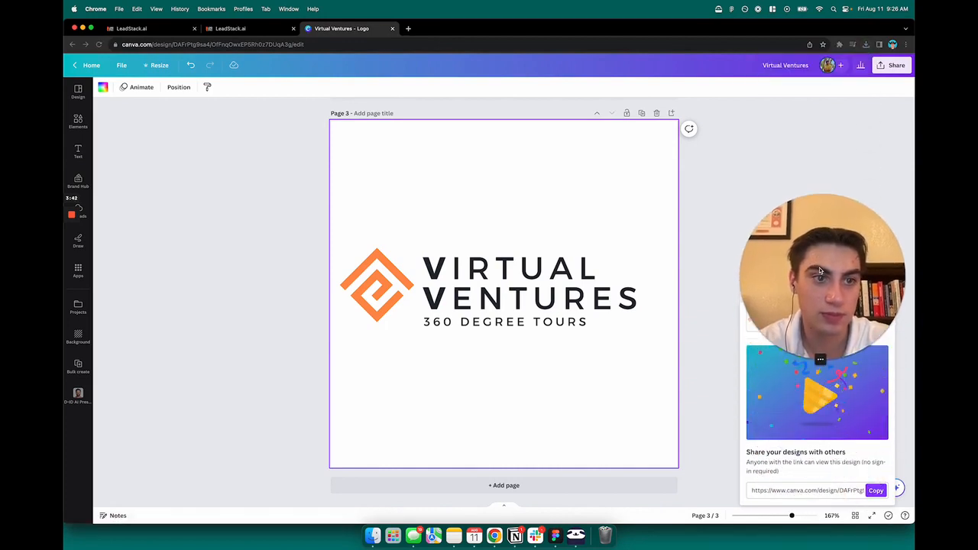
left_click(836, 45)
left_click(865, 45)
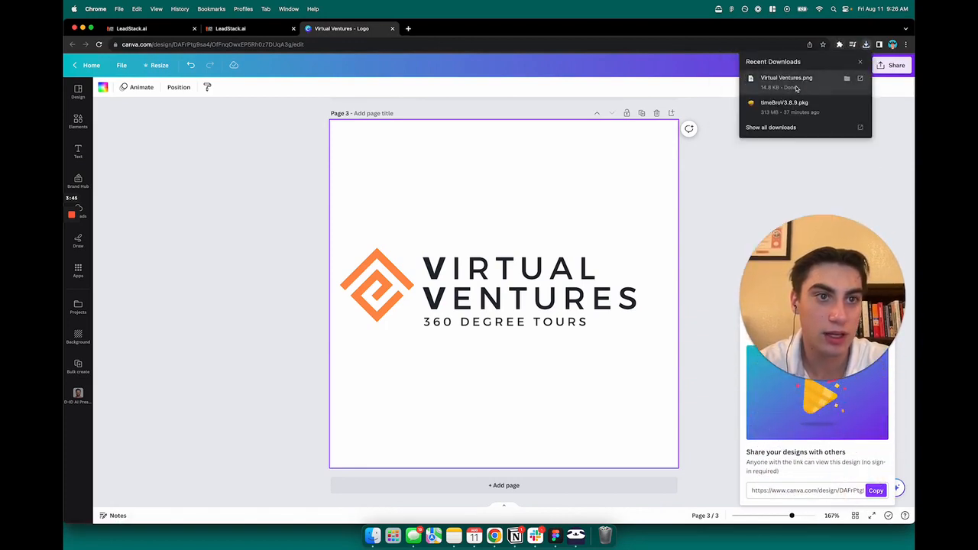
left_click(825, 83)
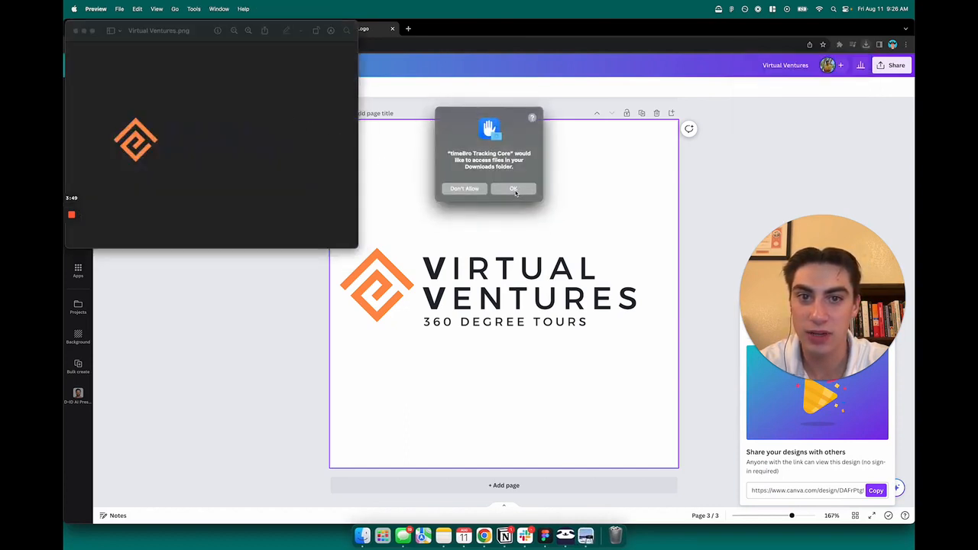
Step: Grant Downloads folder access and show the image window with its markup tools
left_click(514, 190)
left_click_drag(205, 34, 528, 189)
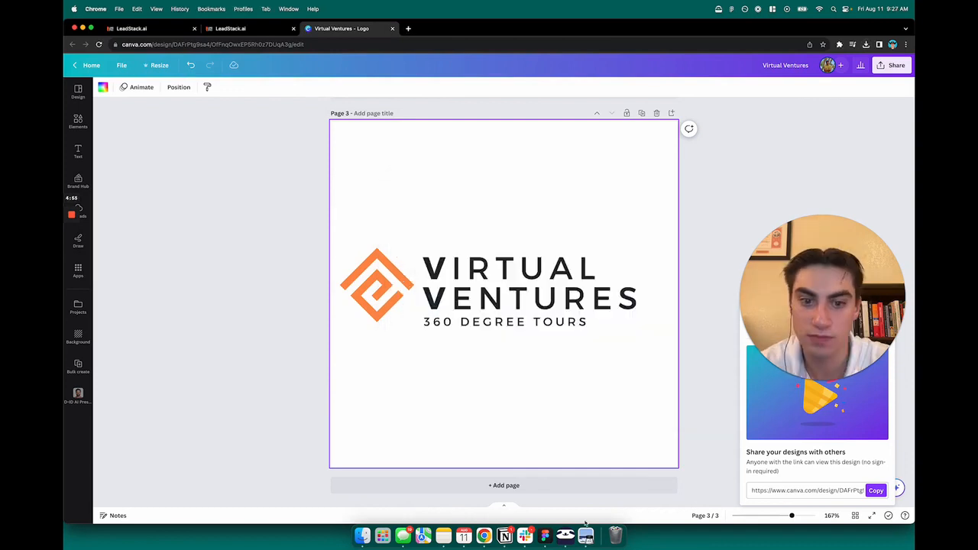
left_click(585, 535)
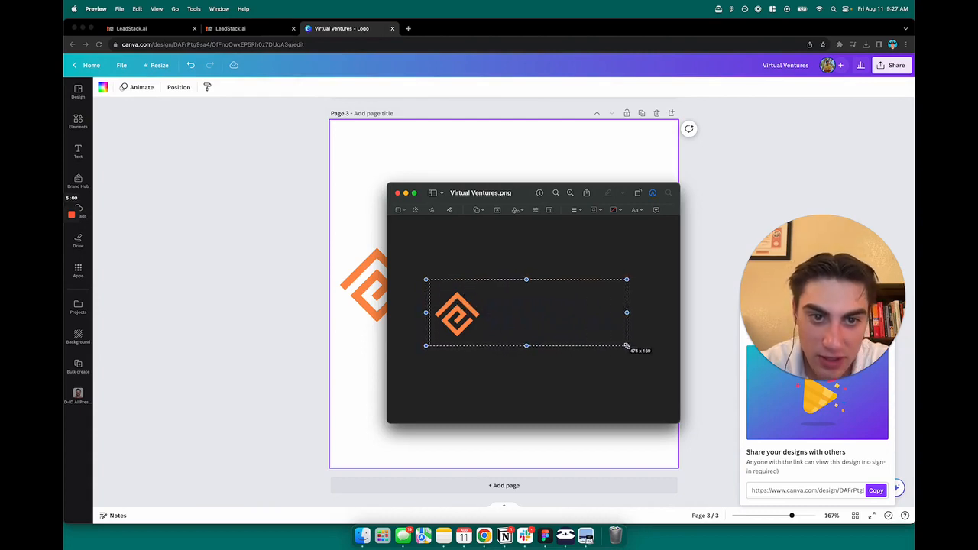
Step: Select a rectangle around the logo and crop the image to it
left_click_drag(629, 346, 629, 346)
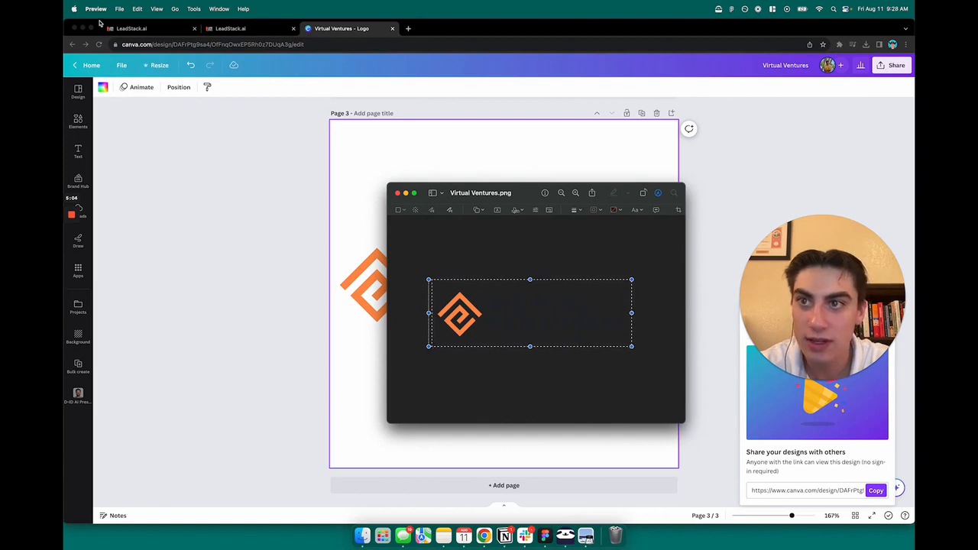
left_click(119, 9)
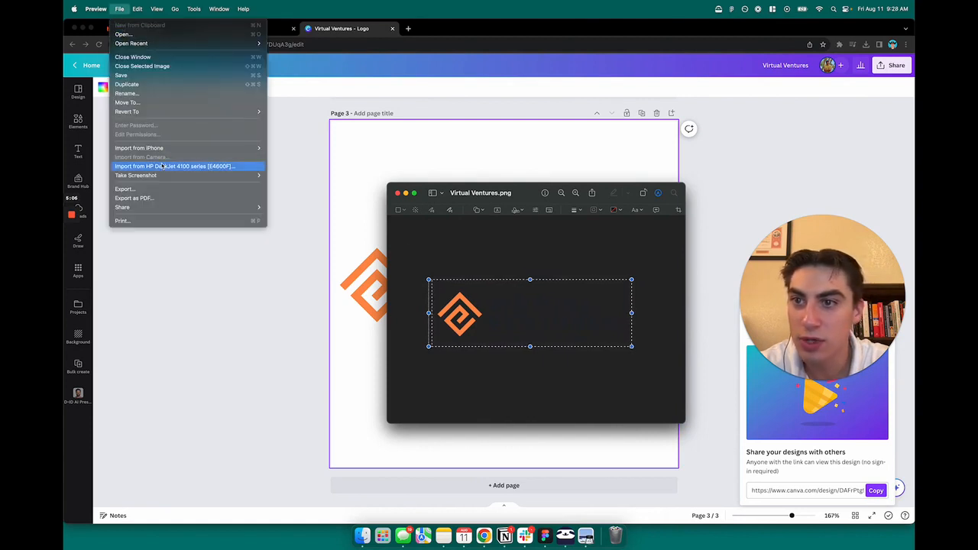
mouse_move(156, 10)
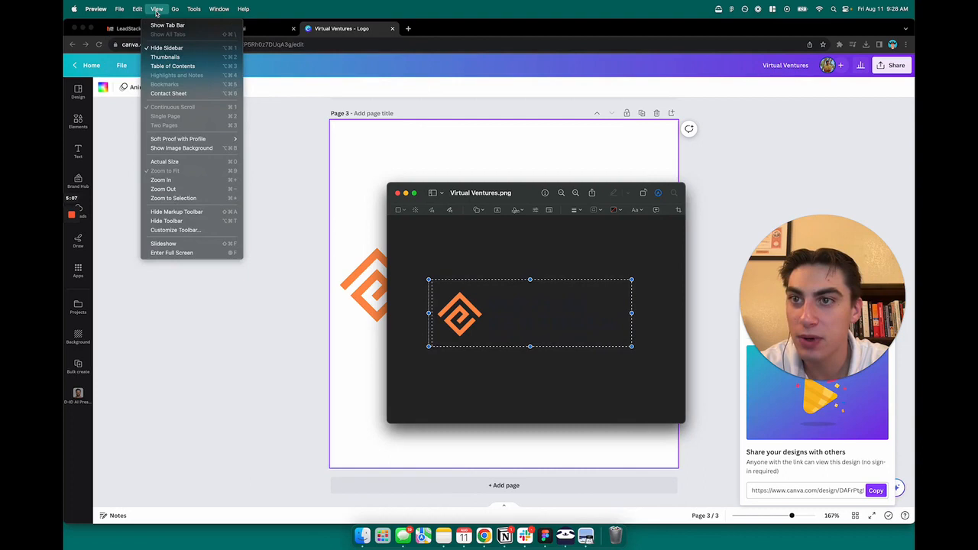
left_click(159, 25)
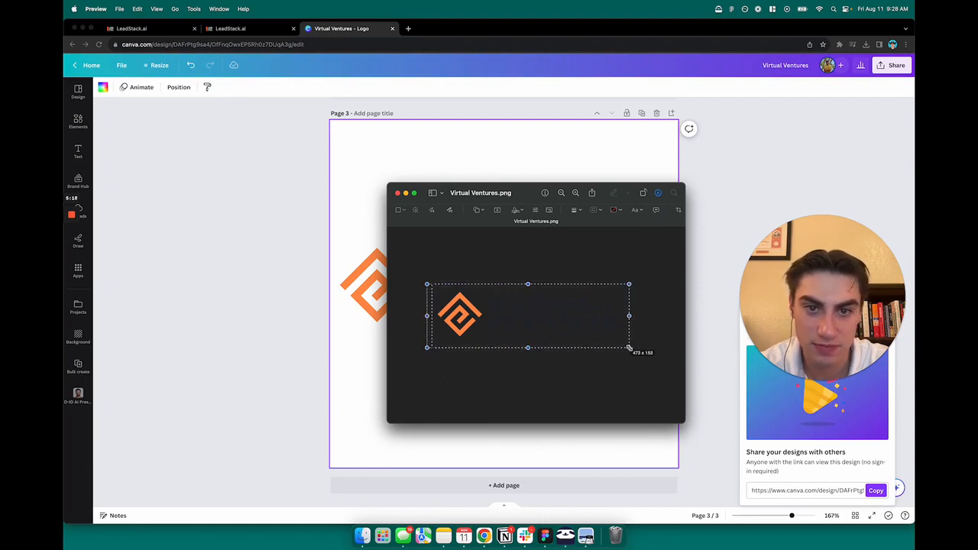
left_click(678, 211)
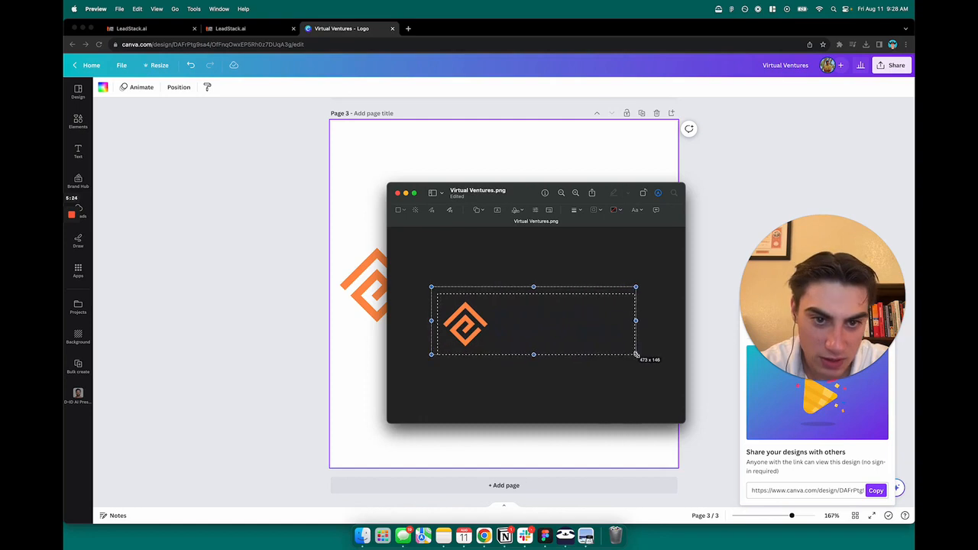
left_click_drag(635, 355, 651, 371)
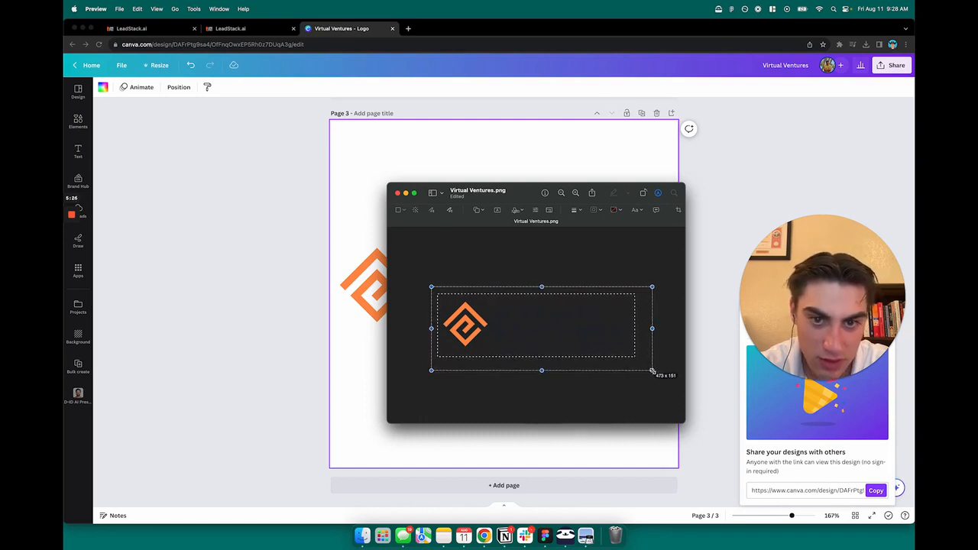
left_click(617, 390)
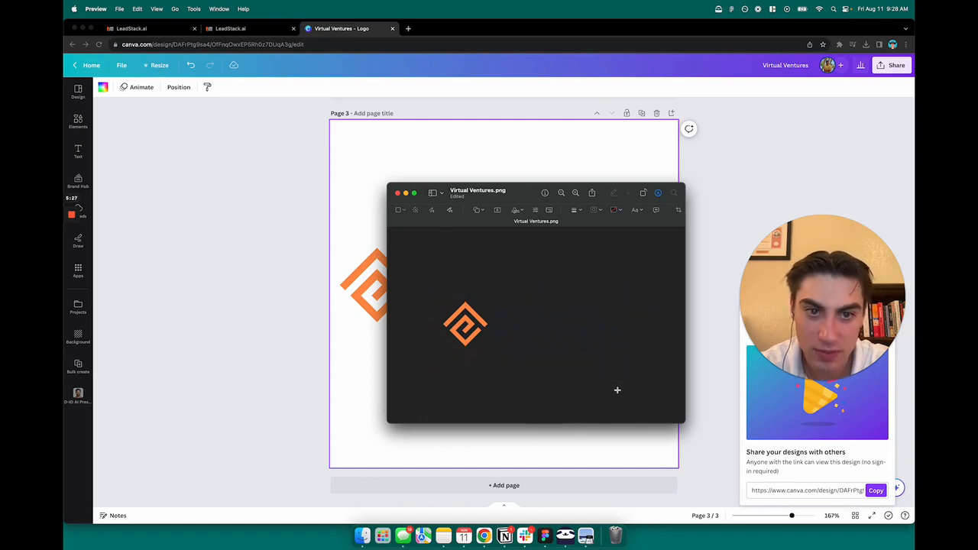
left_click(119, 9)
Step: Export the cropped logo as virtualventureslogo PNG into Downloads, then close the image
left_click(153, 189)
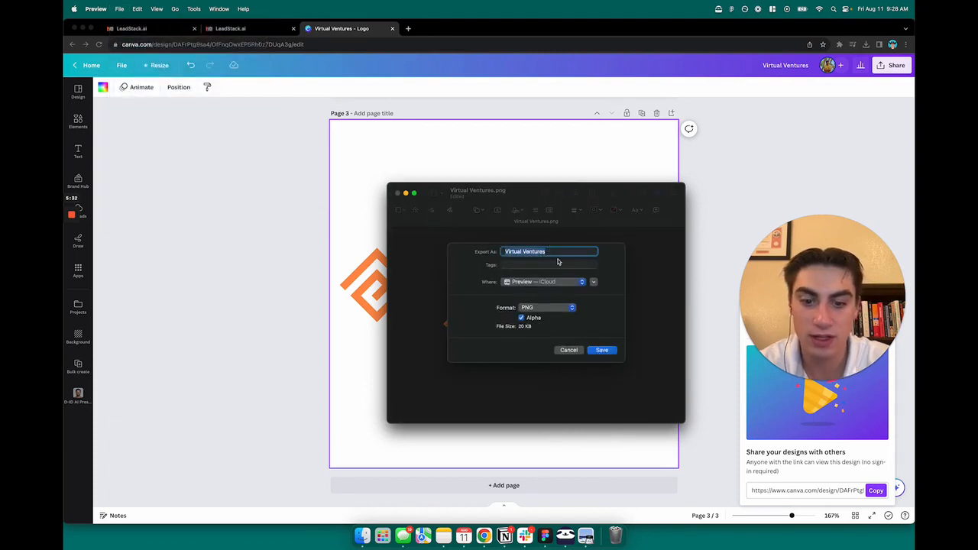
type("virtualbe")
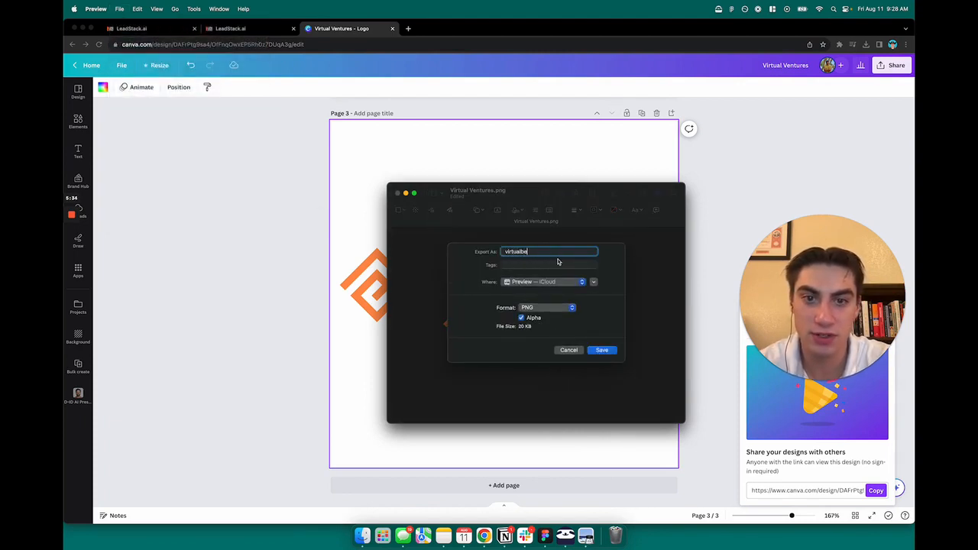
key("BackSpace")
key("BackSpace")
type("ventureslogo")
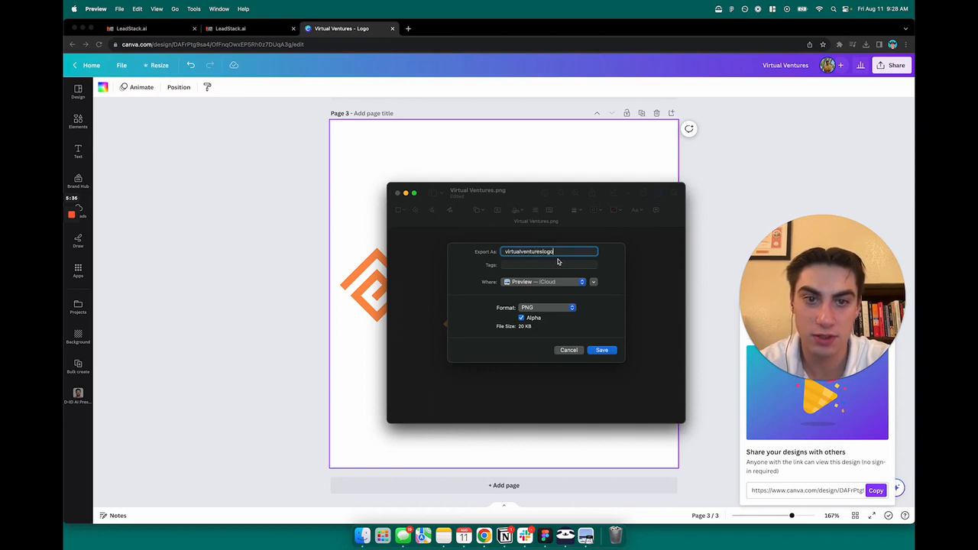
left_click(558, 279)
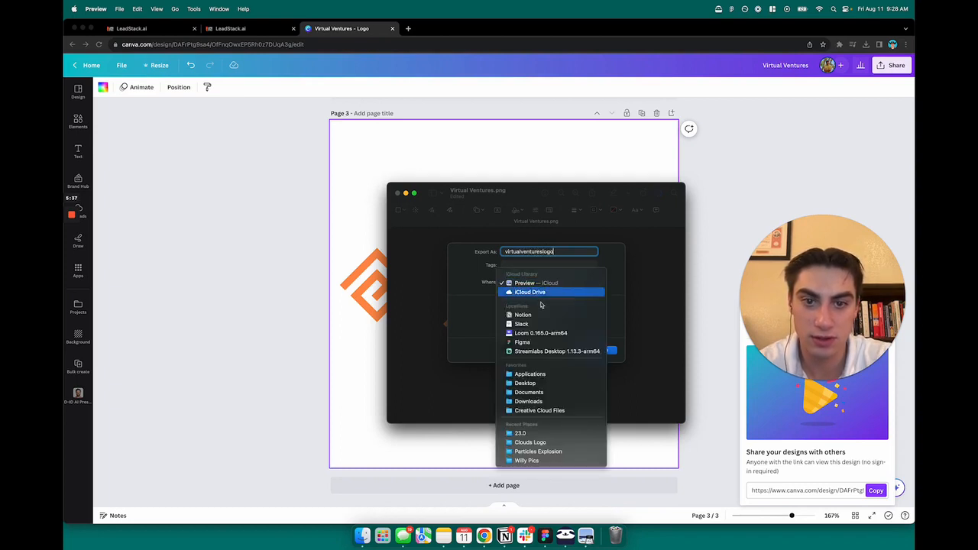
left_click(535, 401)
left_click(603, 350)
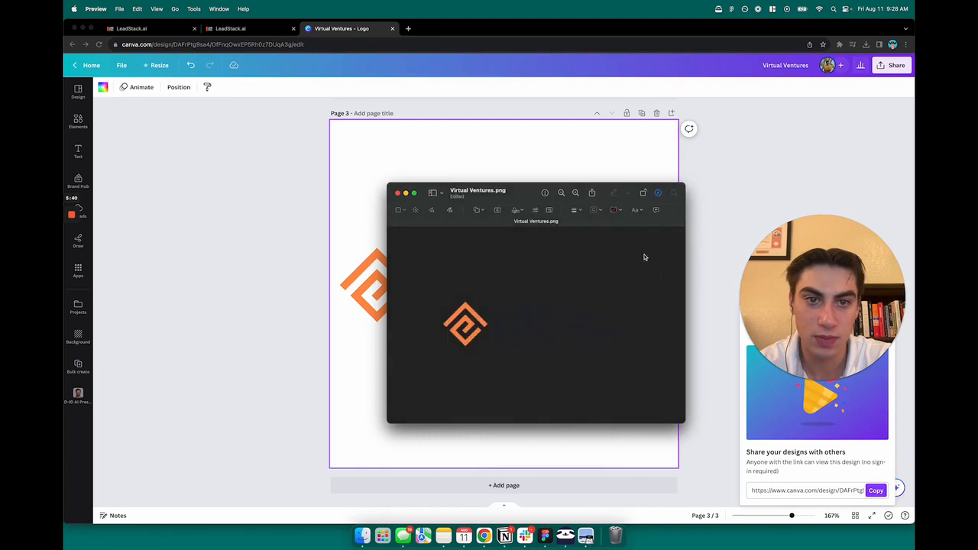
left_click(397, 195)
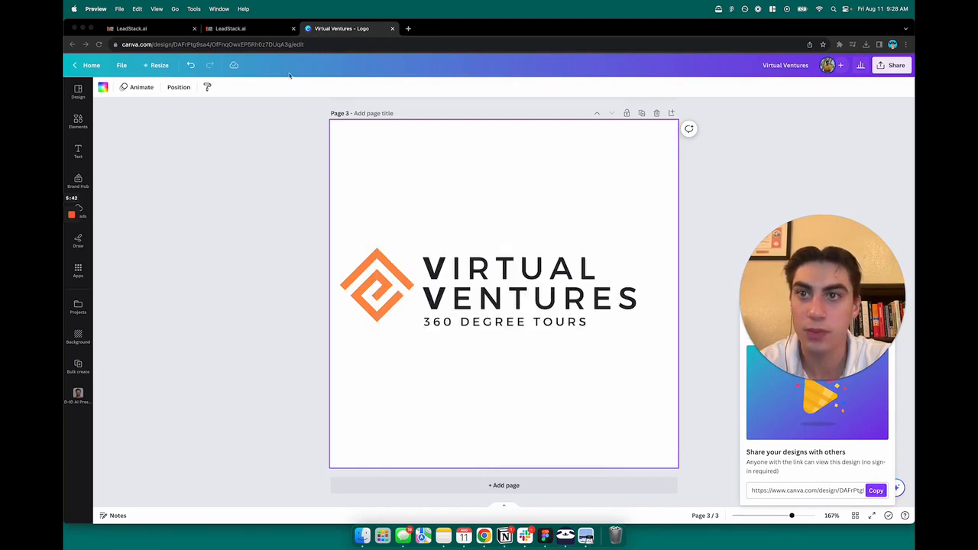
Step: Back in the page builder, open the media library from the header image's Image Settings
left_click(229, 28)
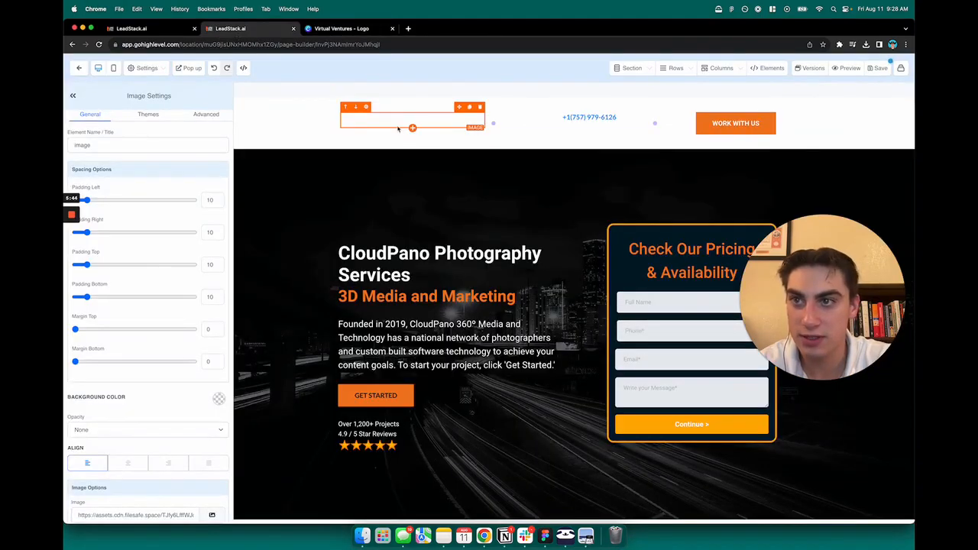
scroll(172, 343, "down", 5)
left_click(212, 326)
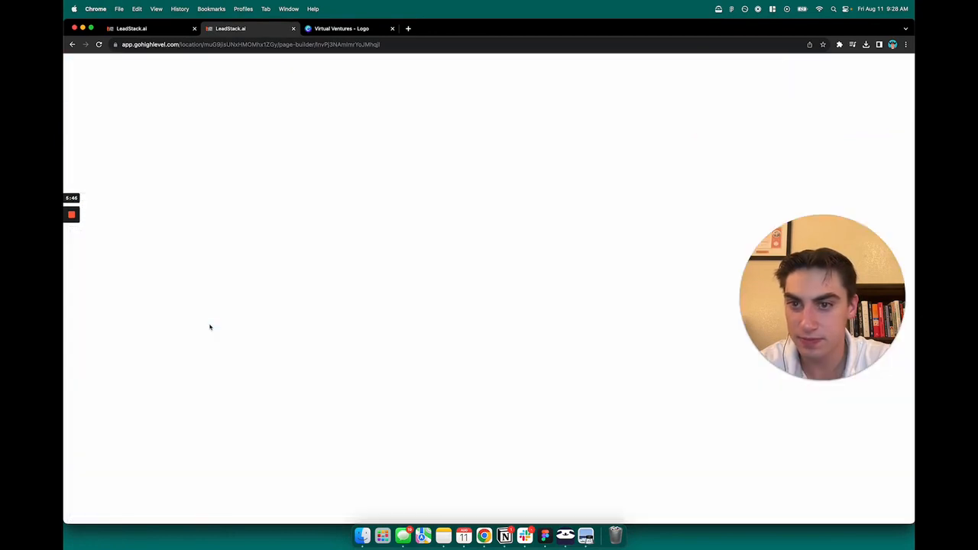
left_click(83, 67)
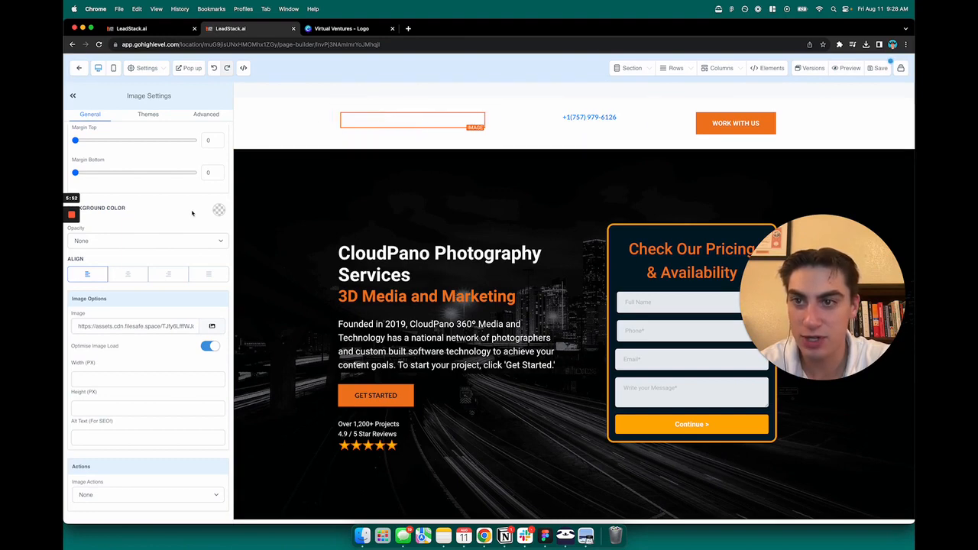
scroll(168, 246, "up", 5)
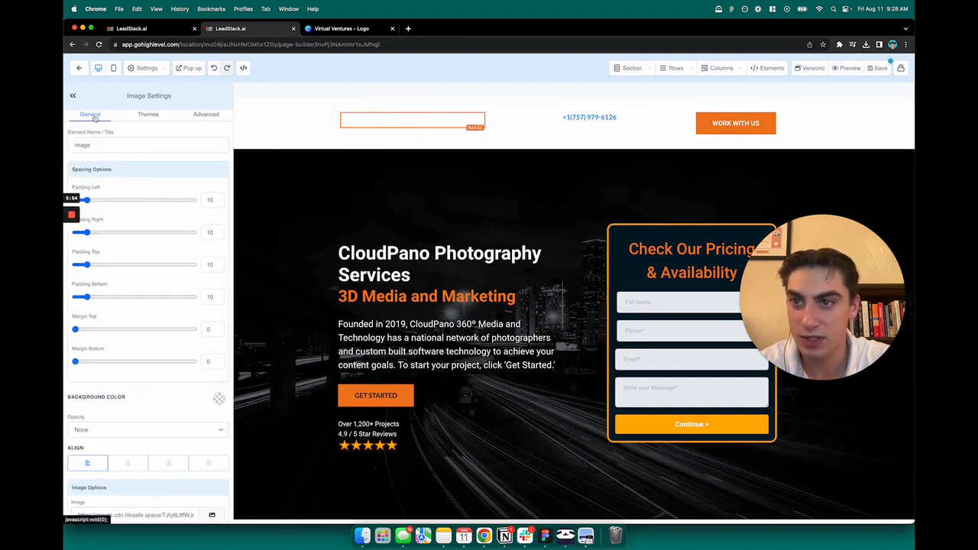
scroll(168, 268, "down", 5)
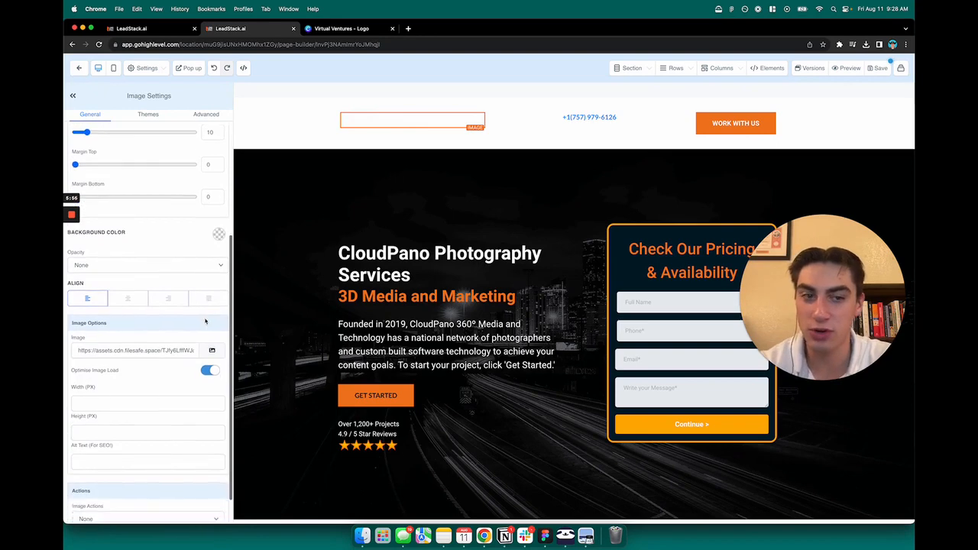
left_click(207, 336)
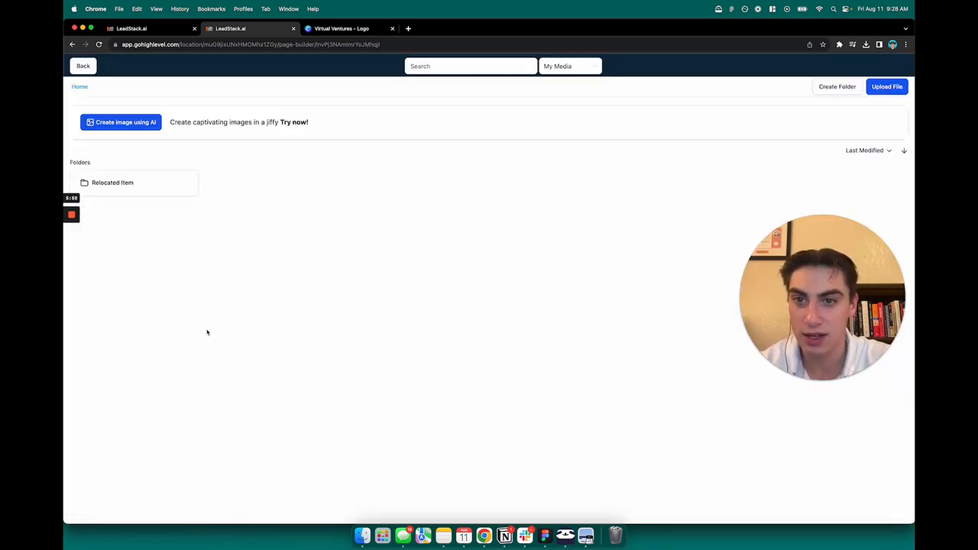
Step: Upload virtualventureslogo.png to the media library and insert it as the header image
left_click(887, 88)
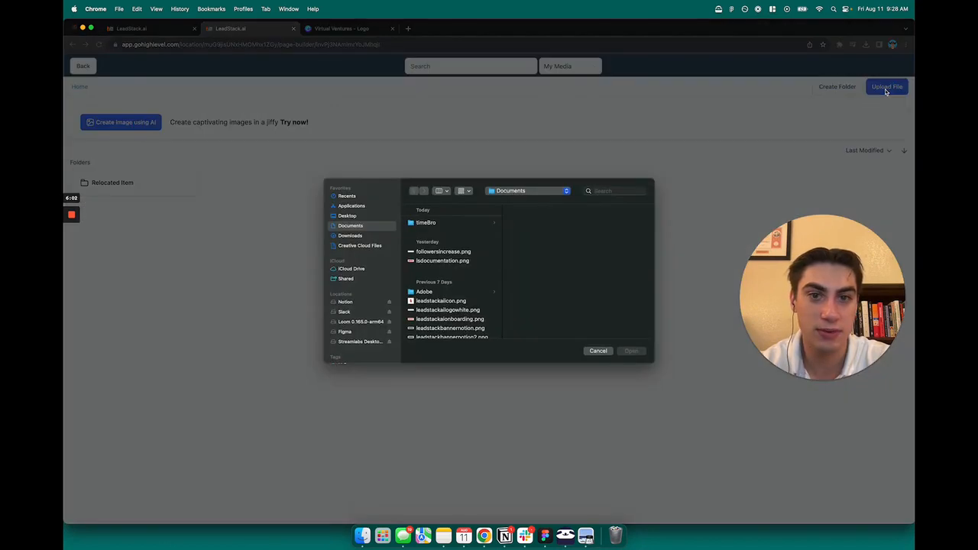
left_click(348, 197)
left_click(444, 241)
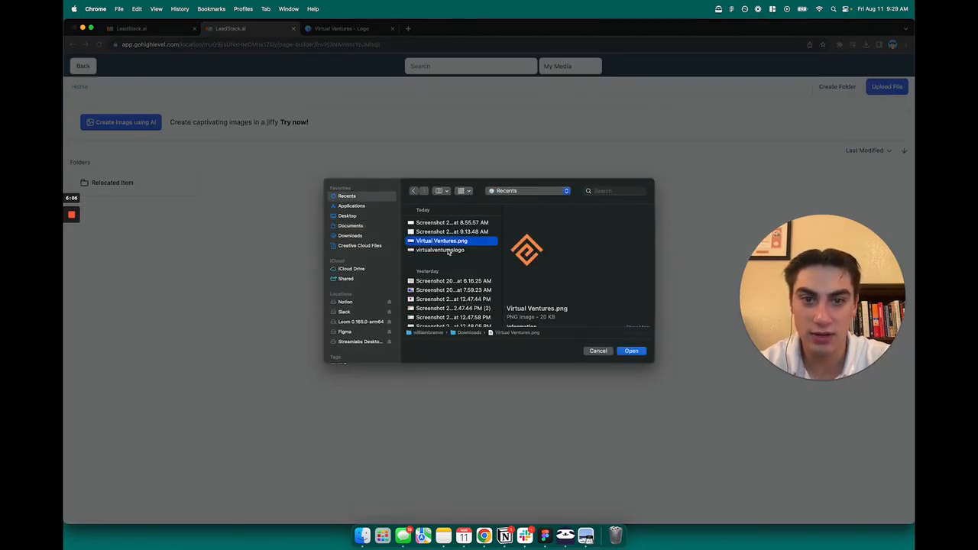
left_click(449, 252)
left_click(472, 241)
left_click(462, 251)
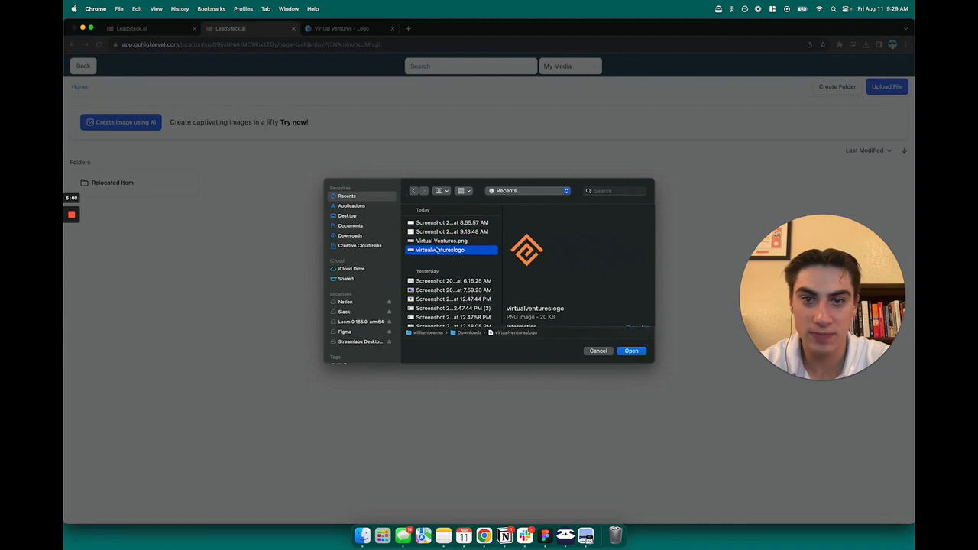
left_click(631, 351)
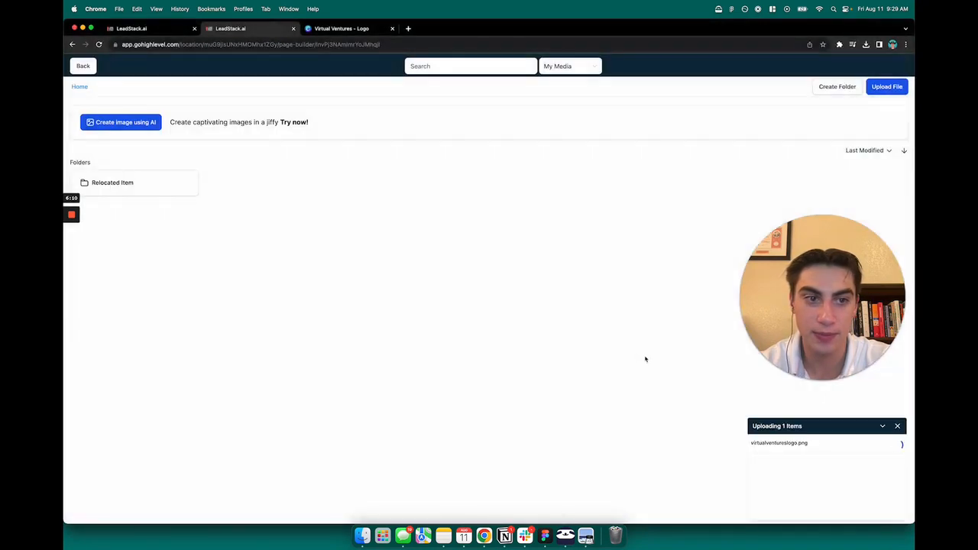
left_click_drag(807, 311, 807, 353)
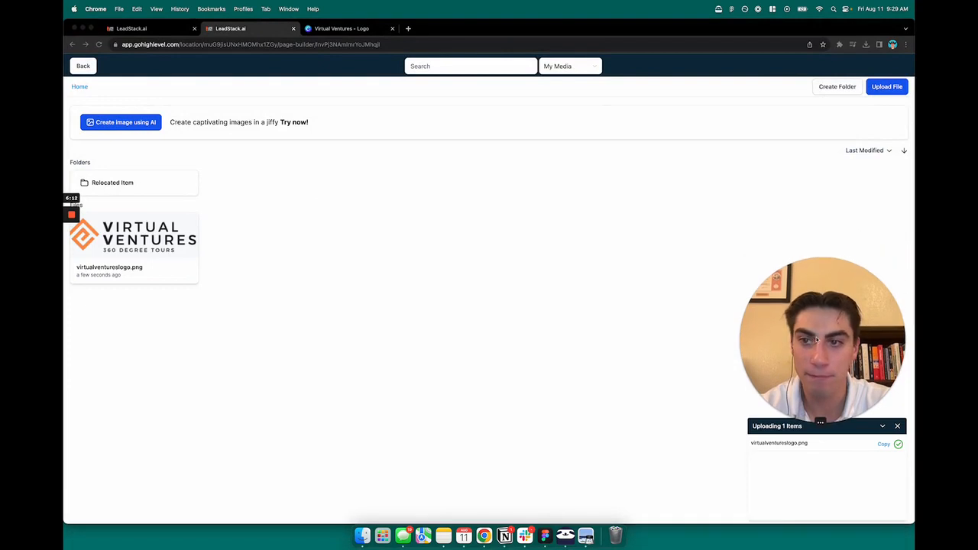
left_click(294, 286)
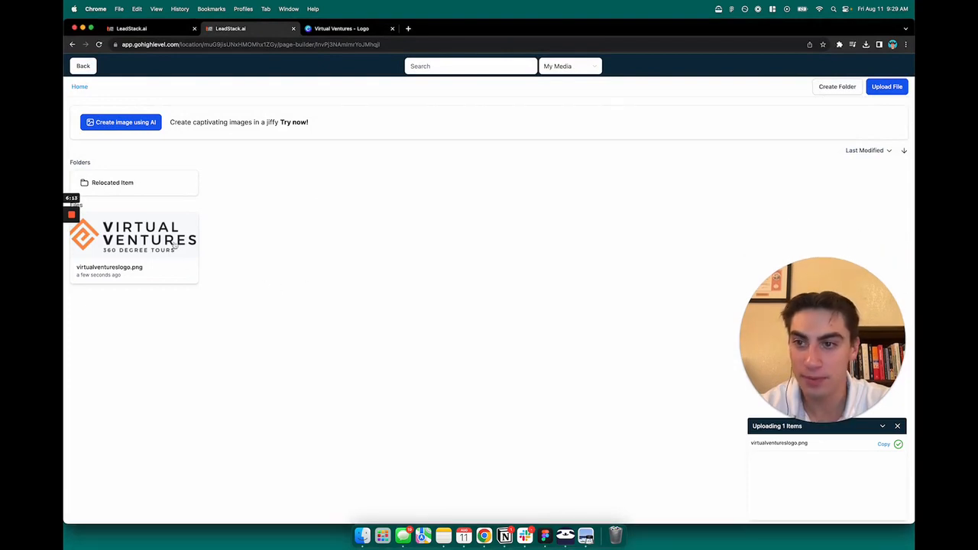
left_click(129, 238)
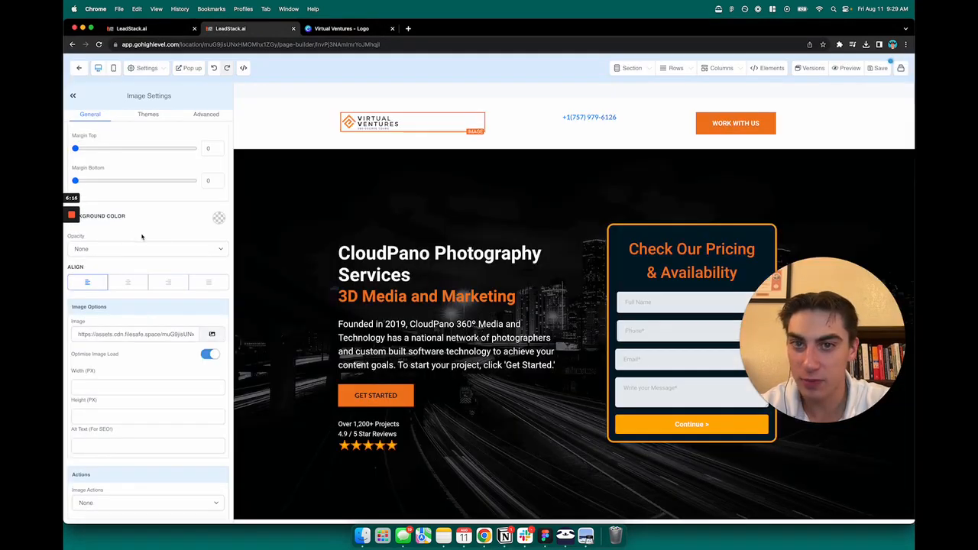
Step: Set the header's Virtual Ventures logo to 250 px wide in Image Settings
left_click(354, 185)
left_click(399, 124)
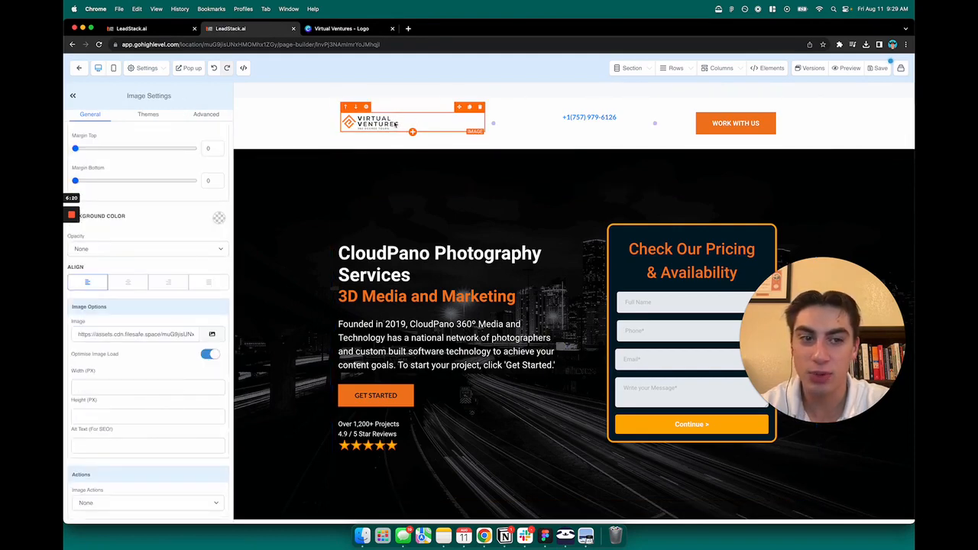
left_click(441, 181)
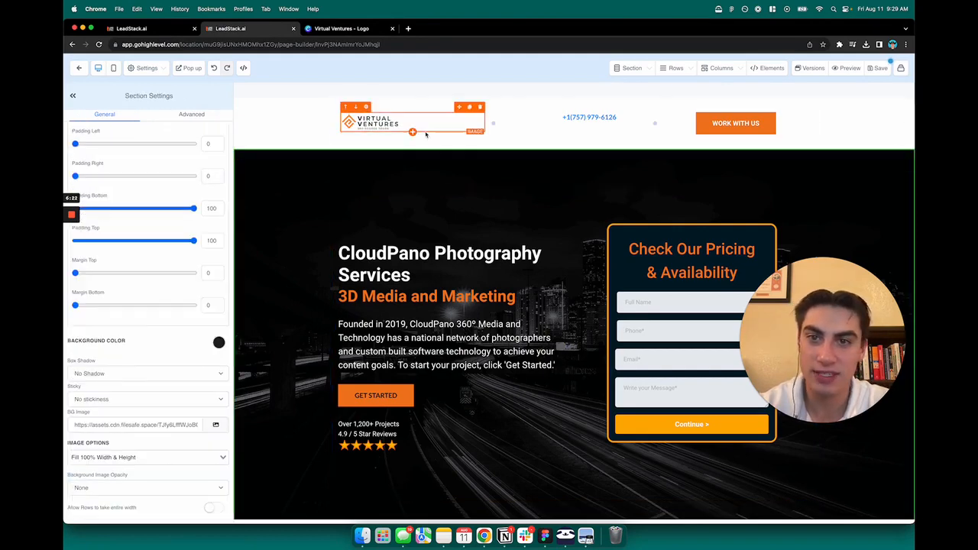
left_click(428, 132)
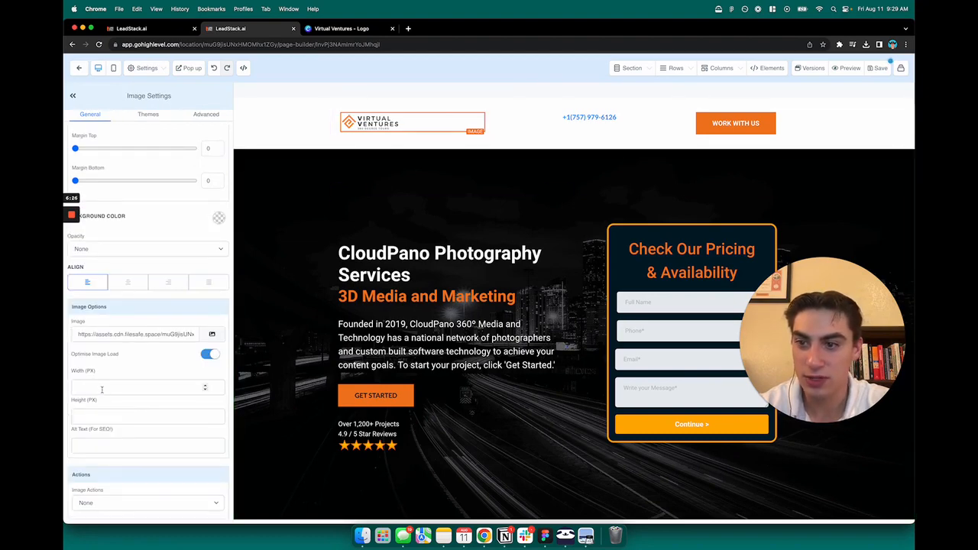
scroll(129, 401, "down", 1)
left_click(137, 378)
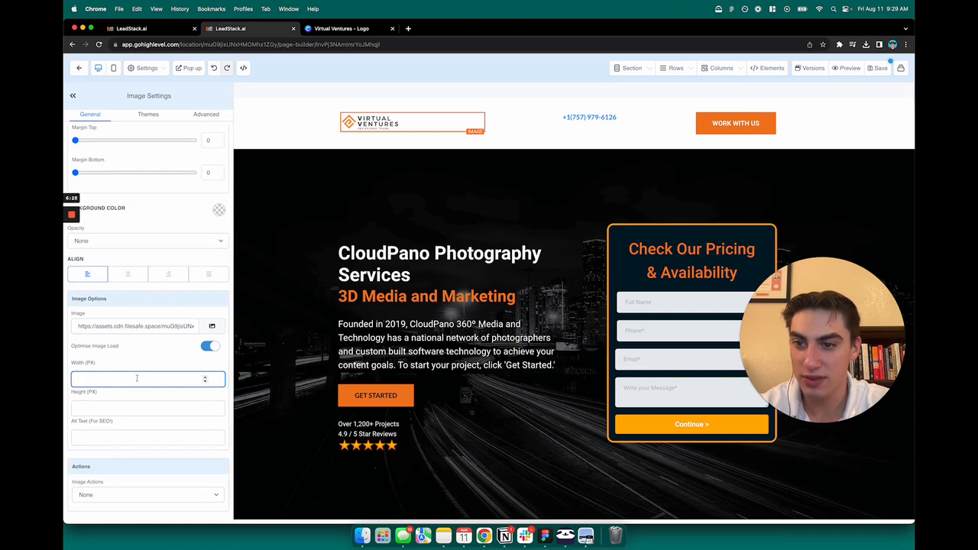
type("200")
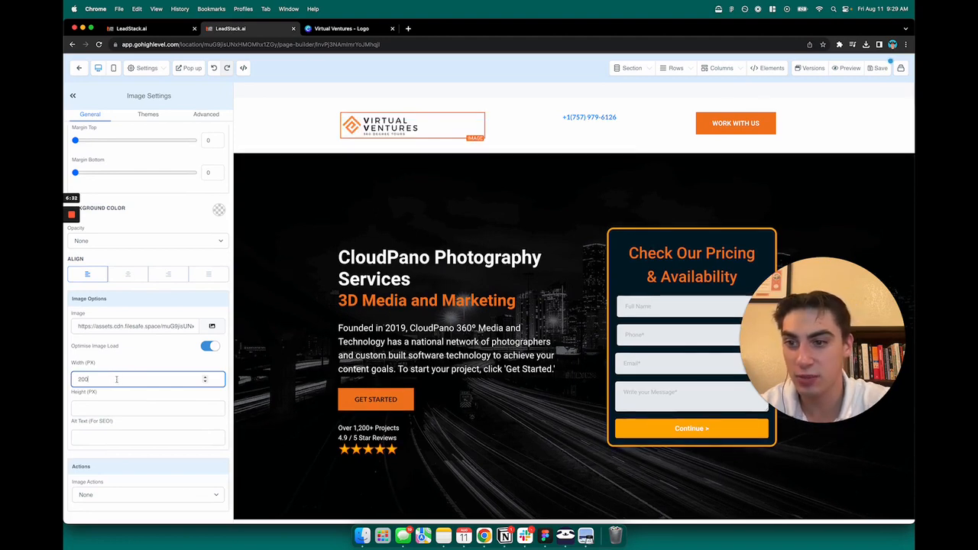
type("3")
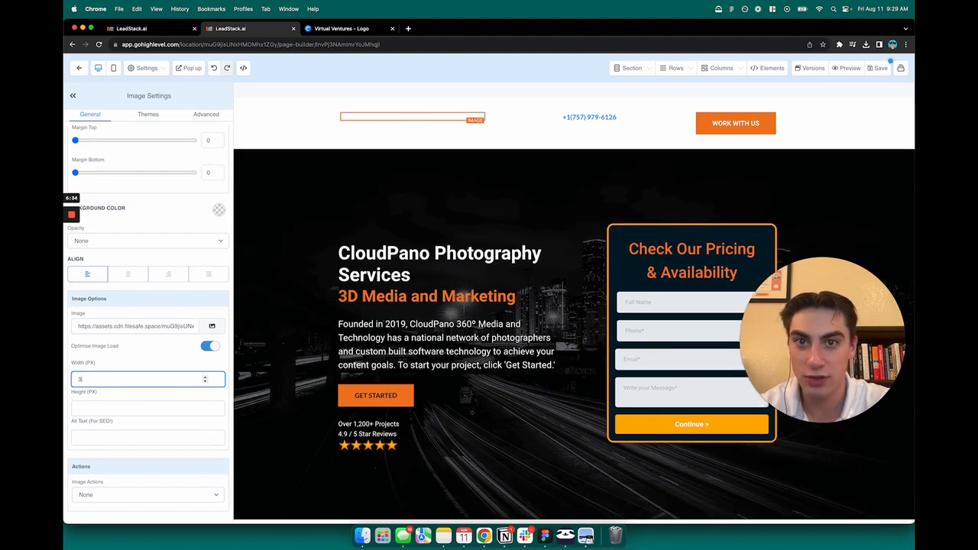
type("00")
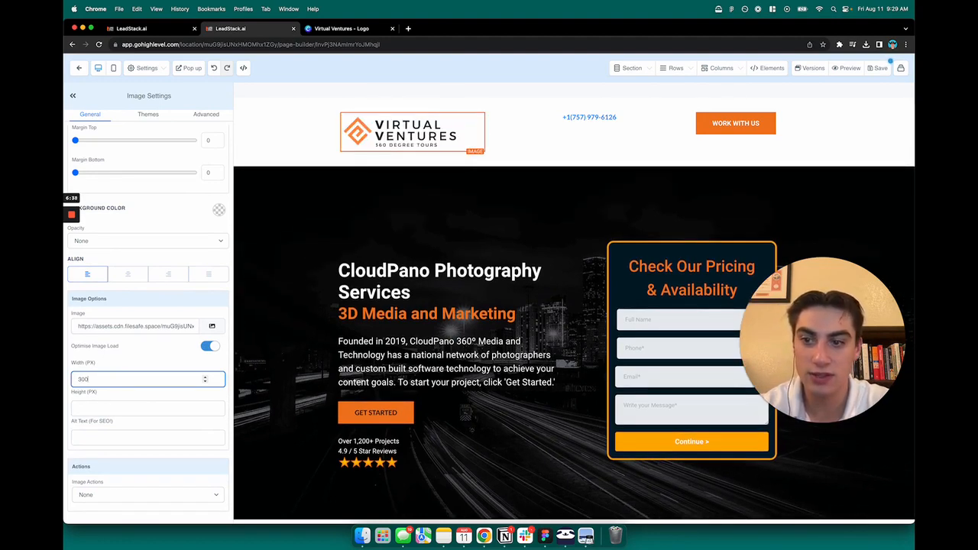
key("BackSpace")
key("BackSpace")
key("BackSpace")
type("250")
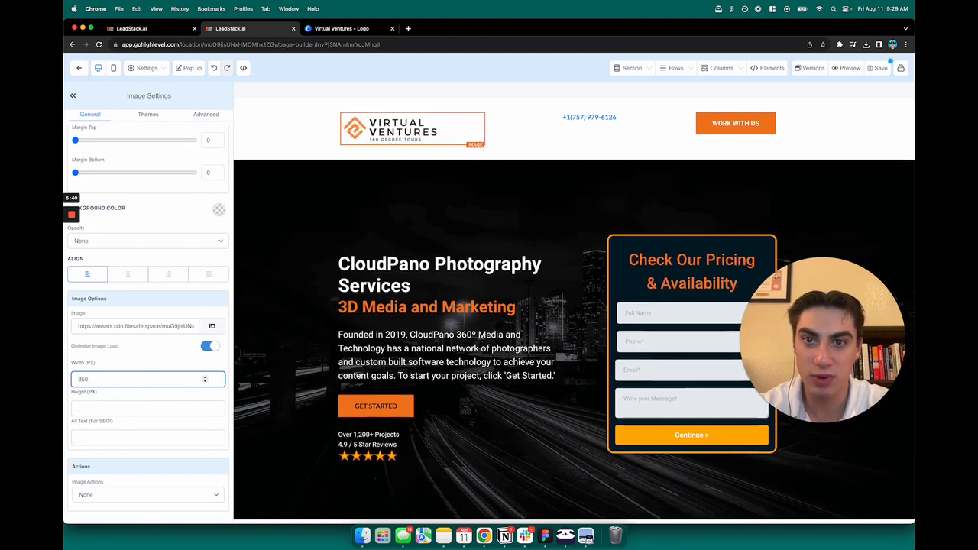
left_click(375, 220)
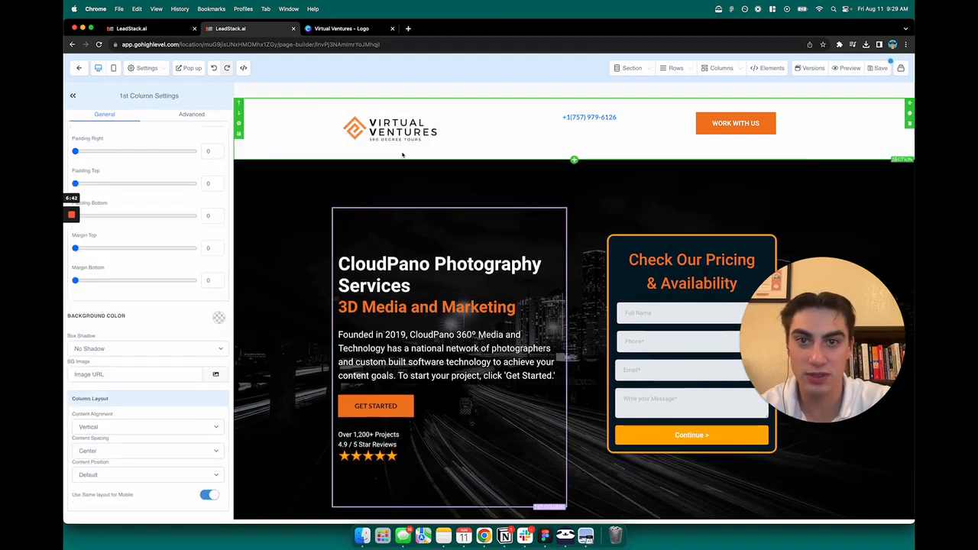
Step: Centre-align the header's phone-number paragraph and uncover the hidden 'Let's Talk:' text before it
scroll(488, 229, "down", 3)
scroll(541, 257, "up", 3)
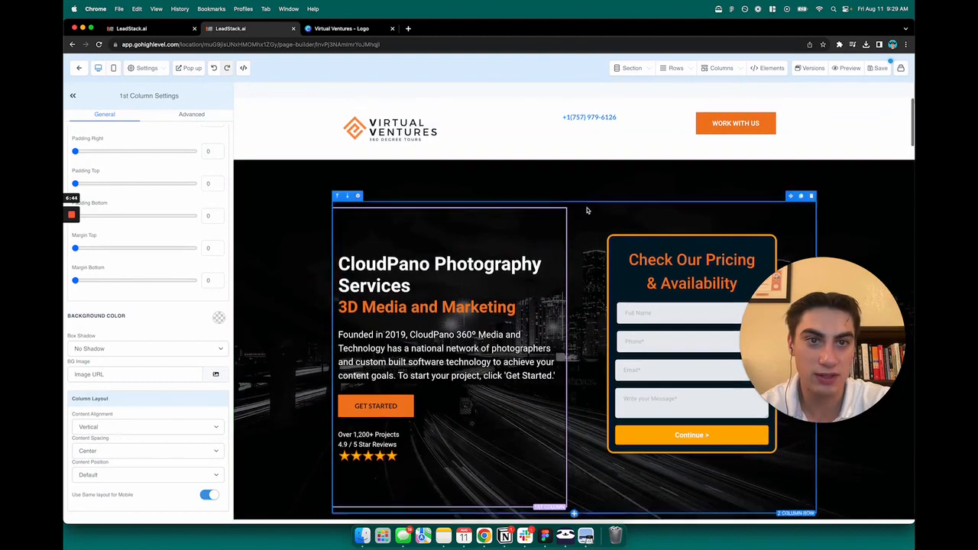
left_click(545, 116)
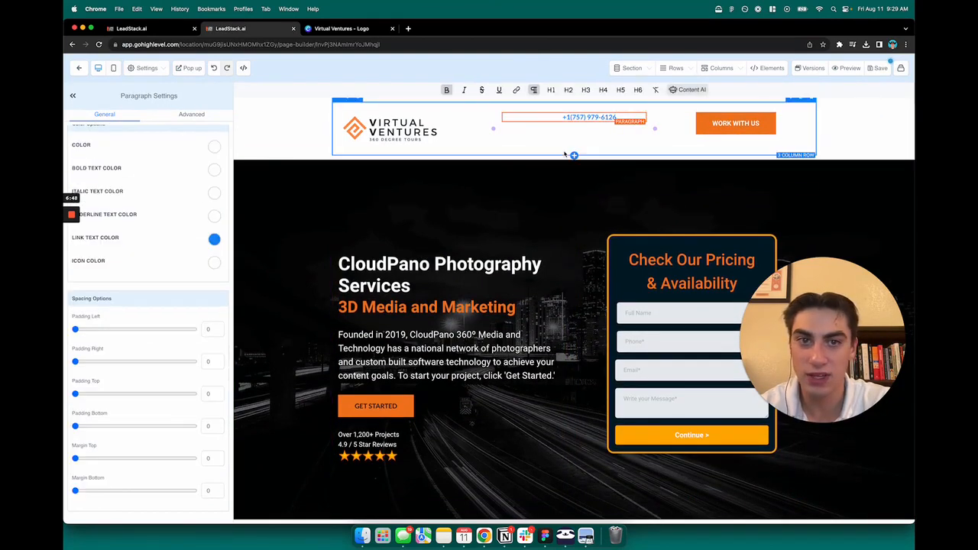
left_click(565, 140)
left_click(565, 141)
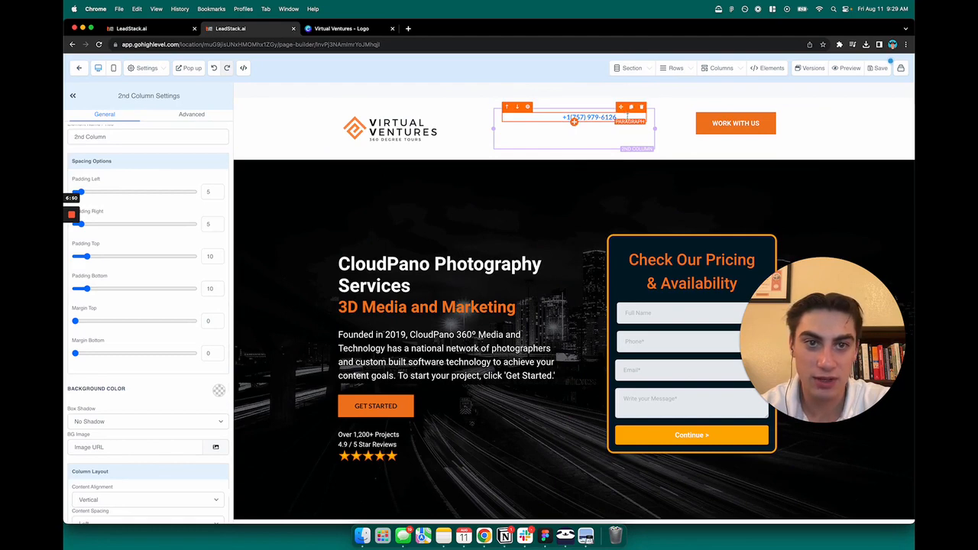
left_click(575, 119)
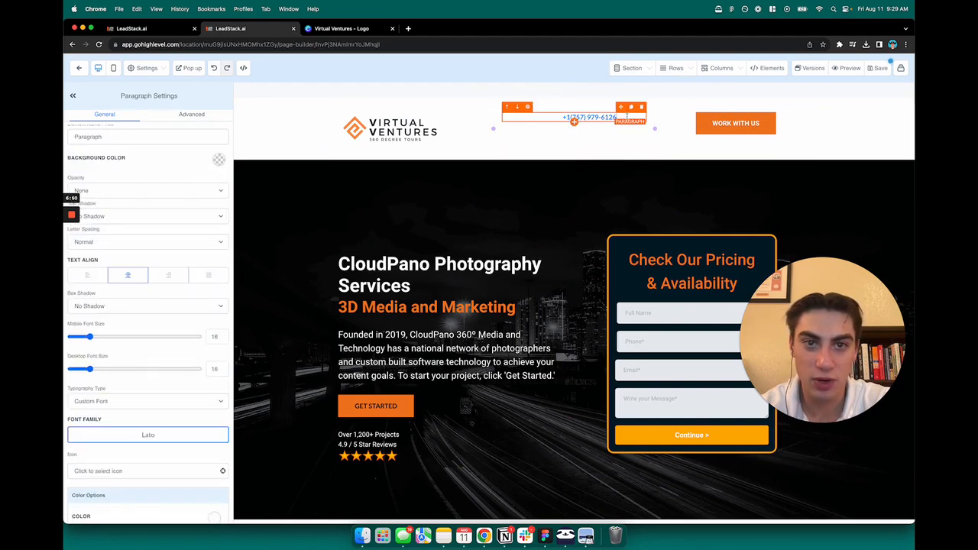
left_click(127, 276)
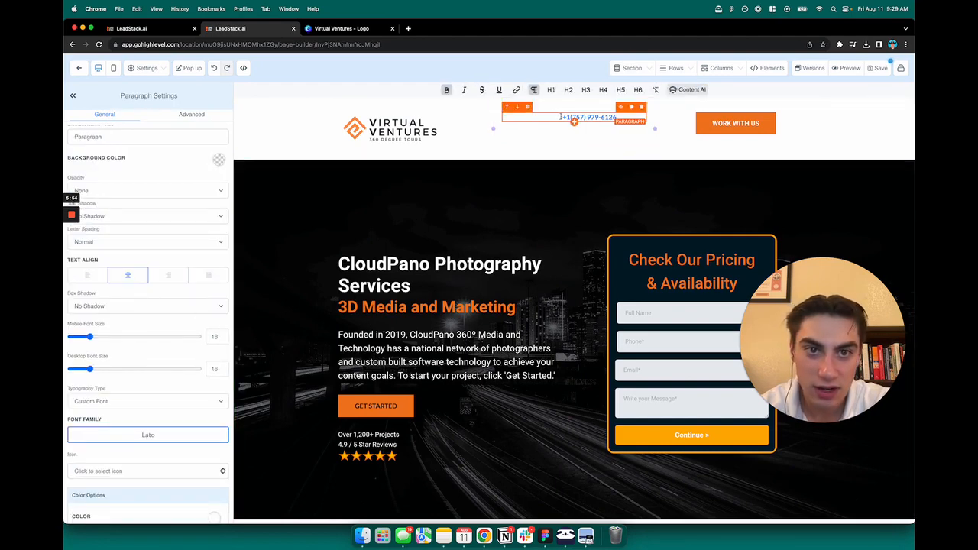
left_click_drag(511, 117, 559, 118)
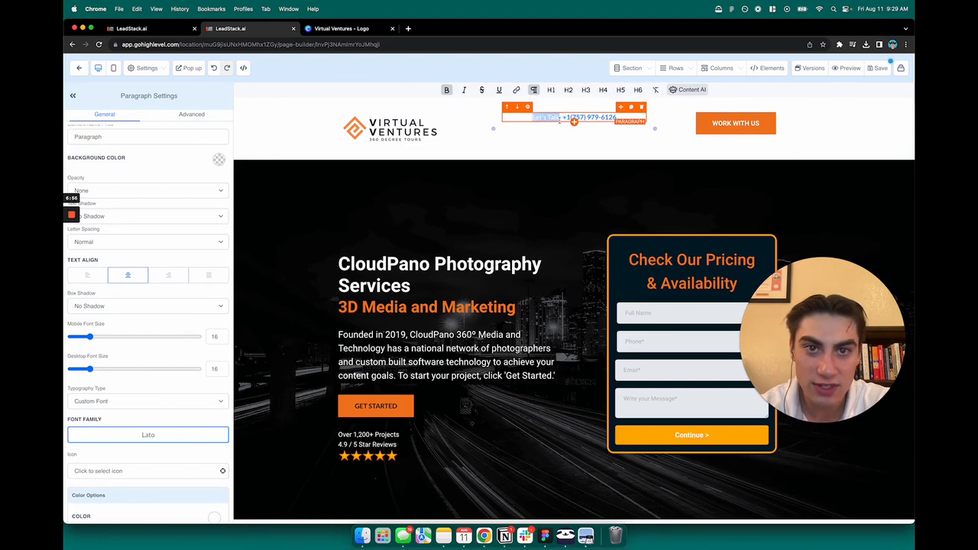
left_click(537, 148)
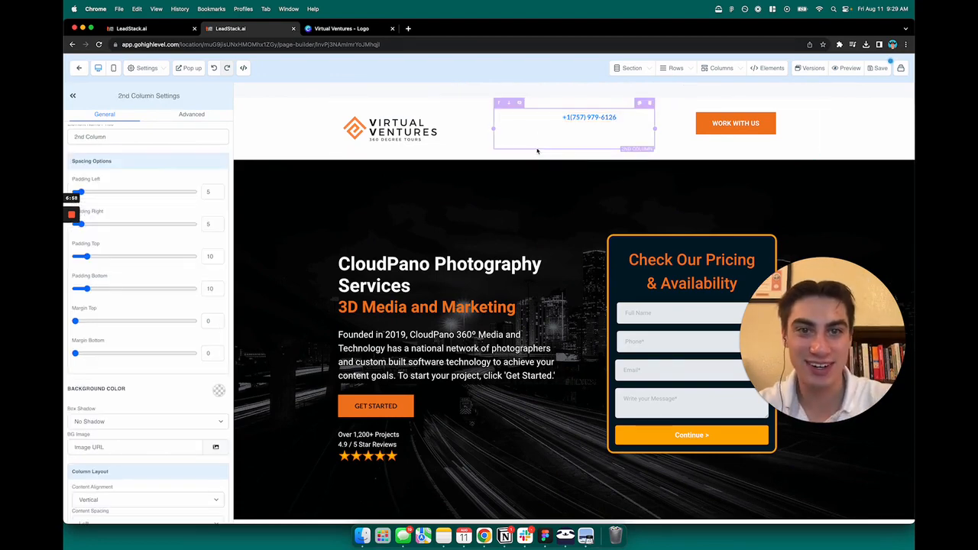
left_click(545, 118)
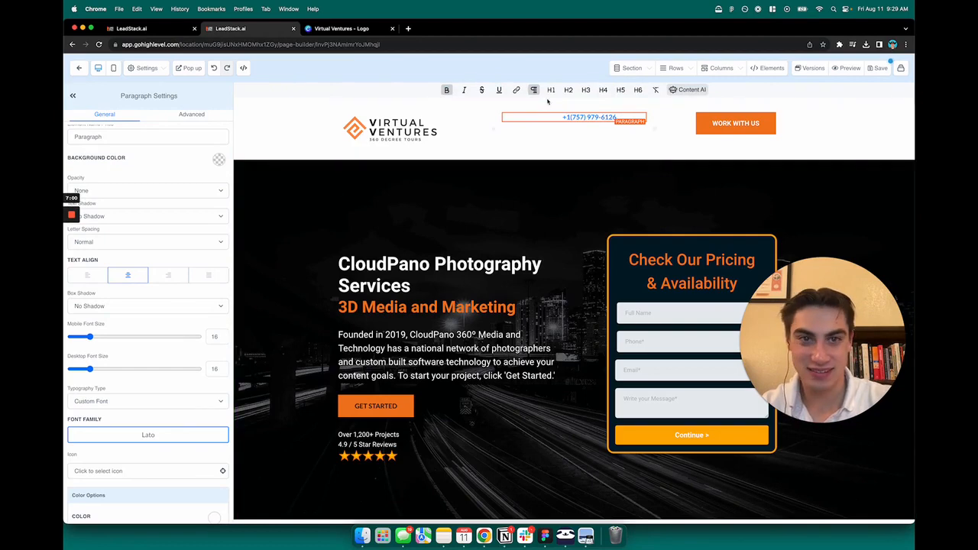
Step: Set the header paragraph's Color and Bold Text Color both to black
scroll(180, 279, "down", 5)
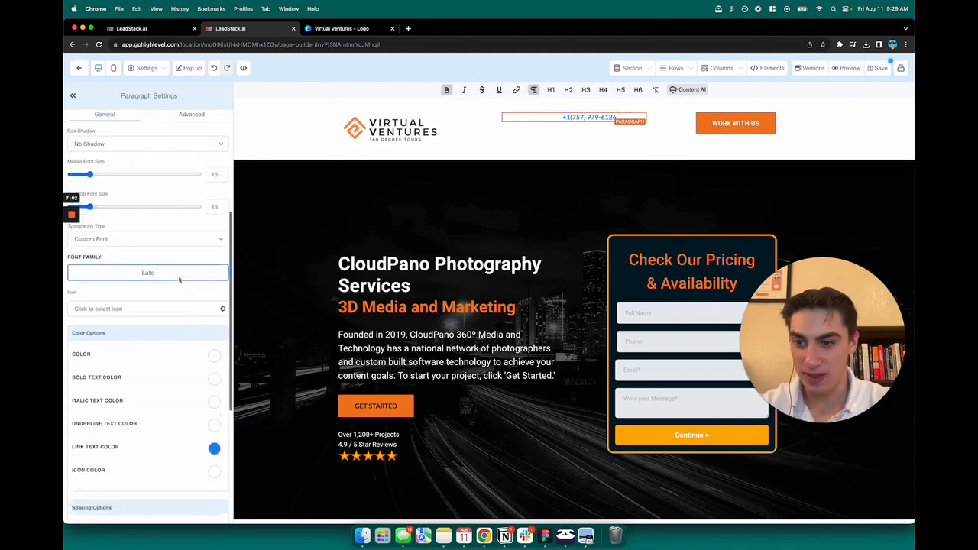
scroll(172, 277, "down", 1)
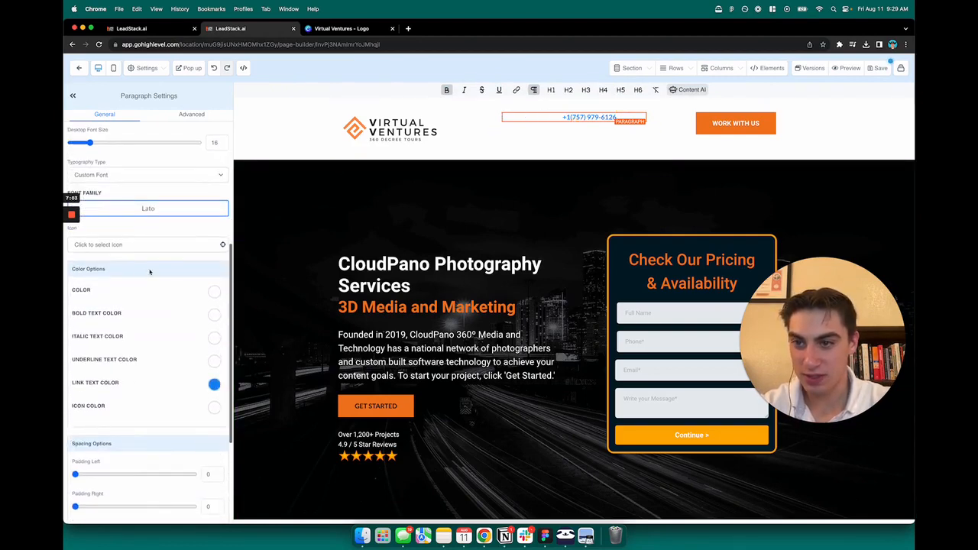
left_click(214, 294)
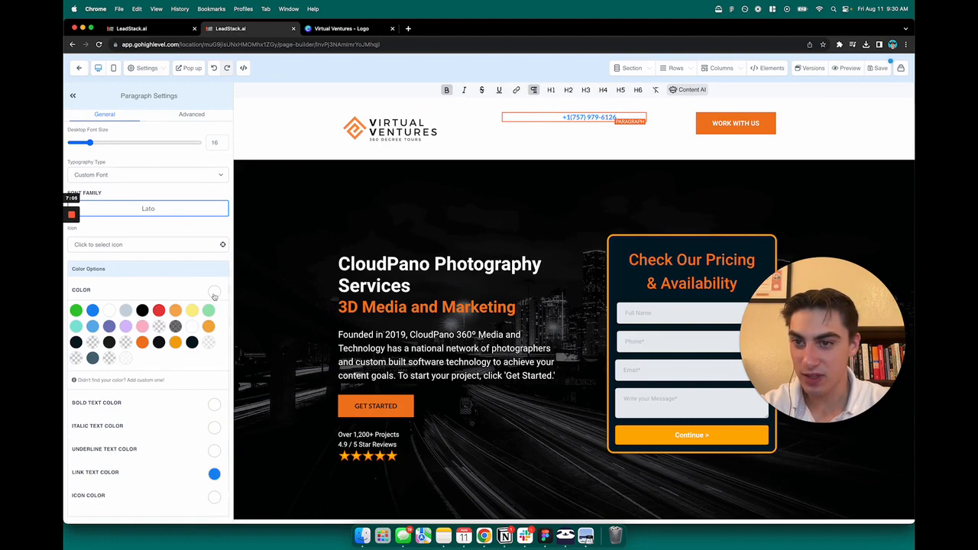
left_click(143, 310)
left_click(158, 342)
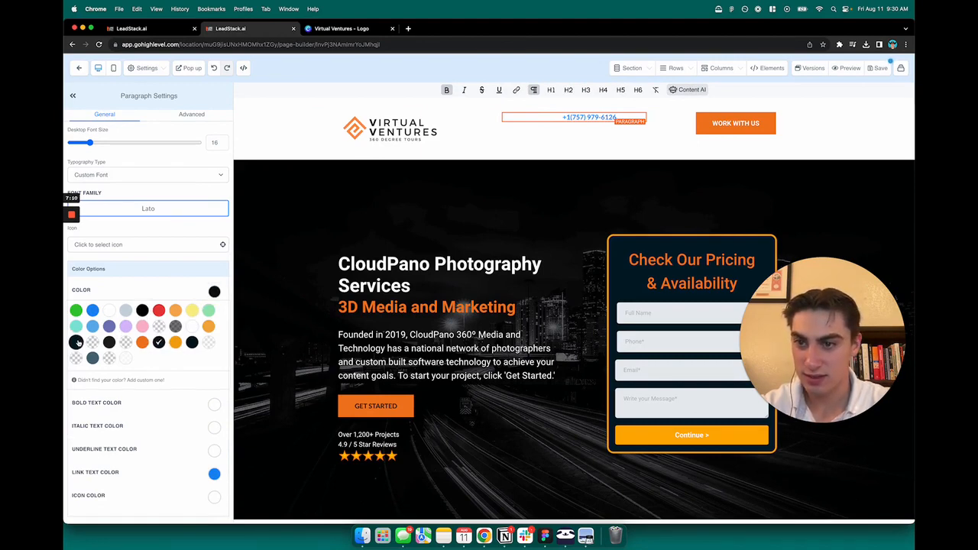
left_click(75, 342)
left_click(207, 295)
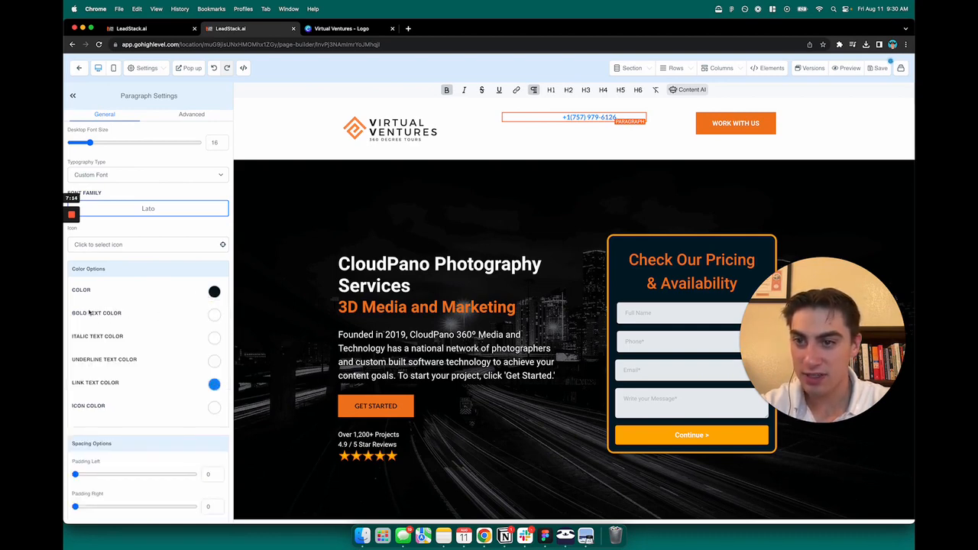
left_click(214, 316)
left_click(76, 365)
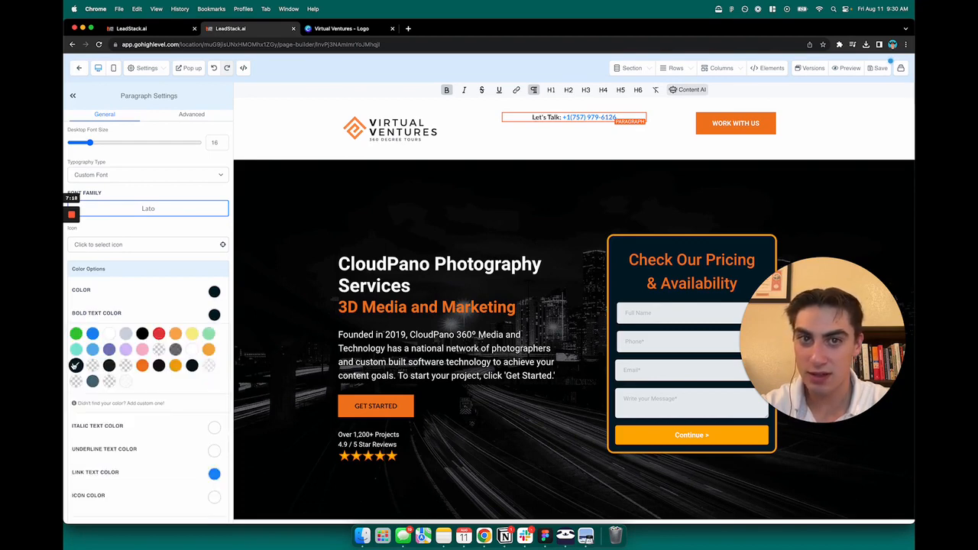
left_click(547, 118)
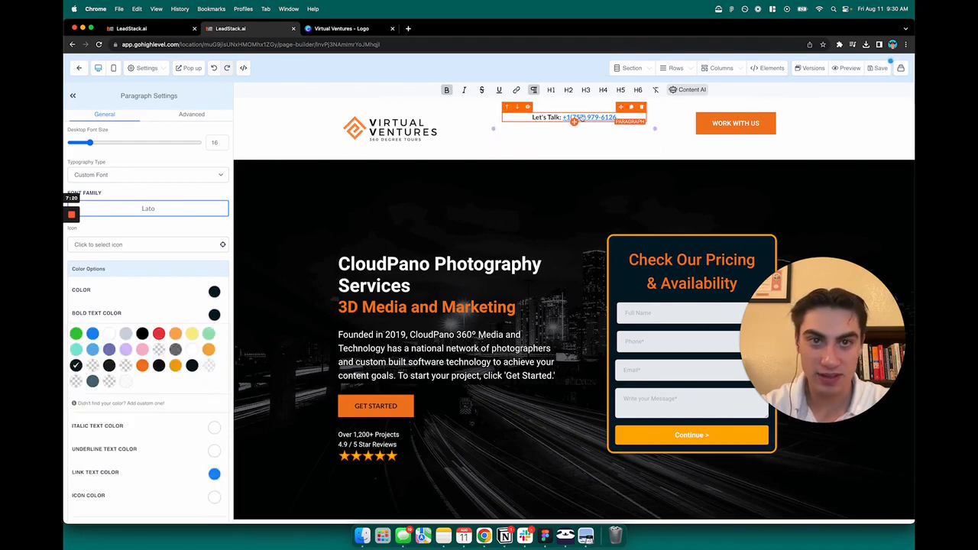
left_click(586, 126)
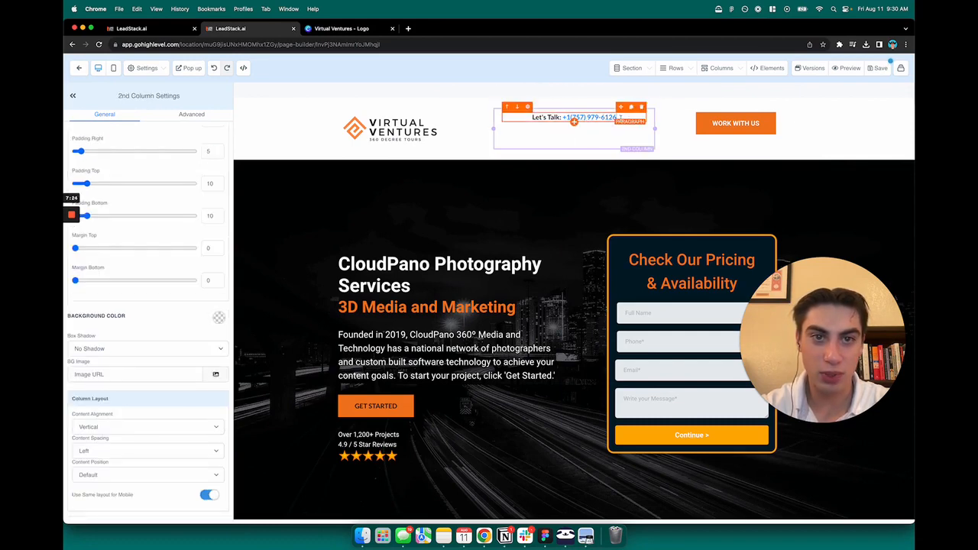
Step: Highlight the header phone number and inspect its existing link address
left_click(620, 117)
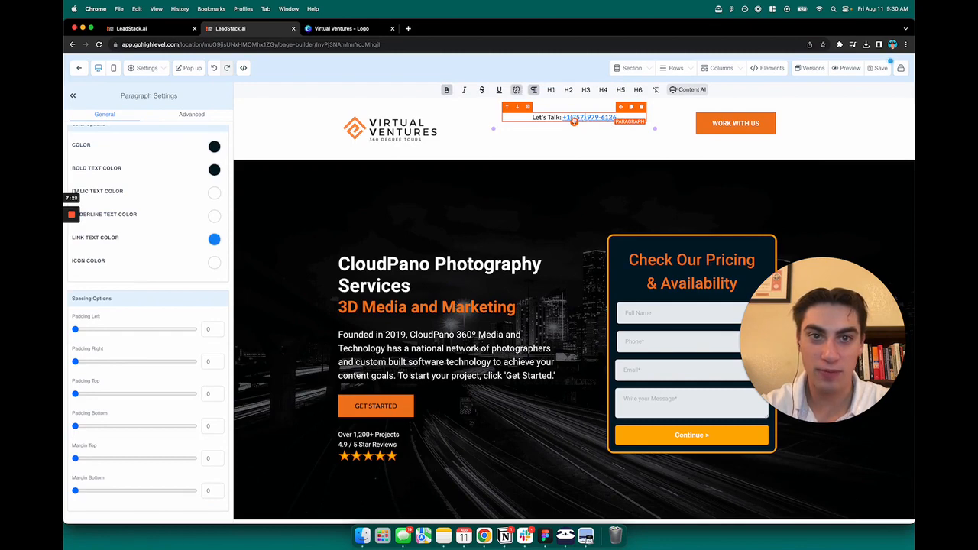
left_click_drag(615, 119, 563, 121)
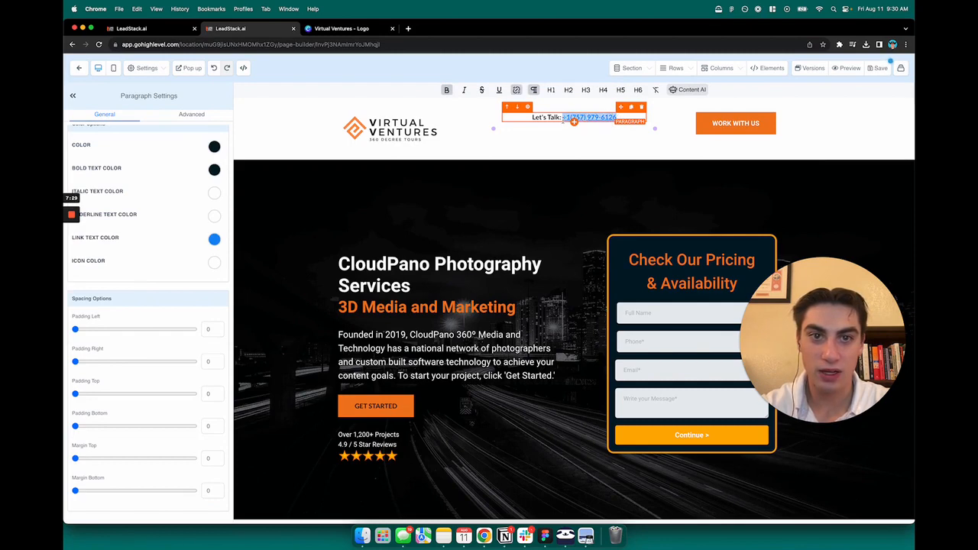
left_click(516, 90)
key("Return")
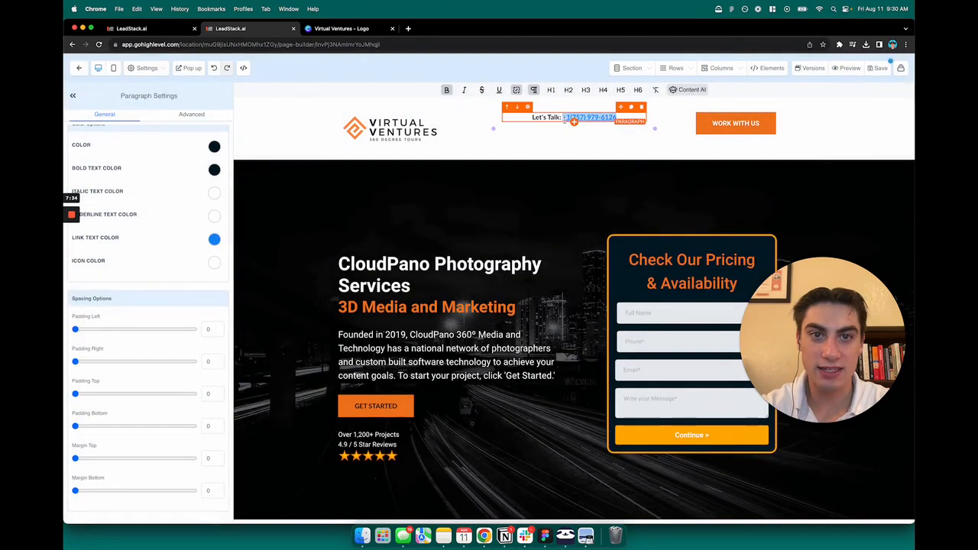
left_click(516, 90)
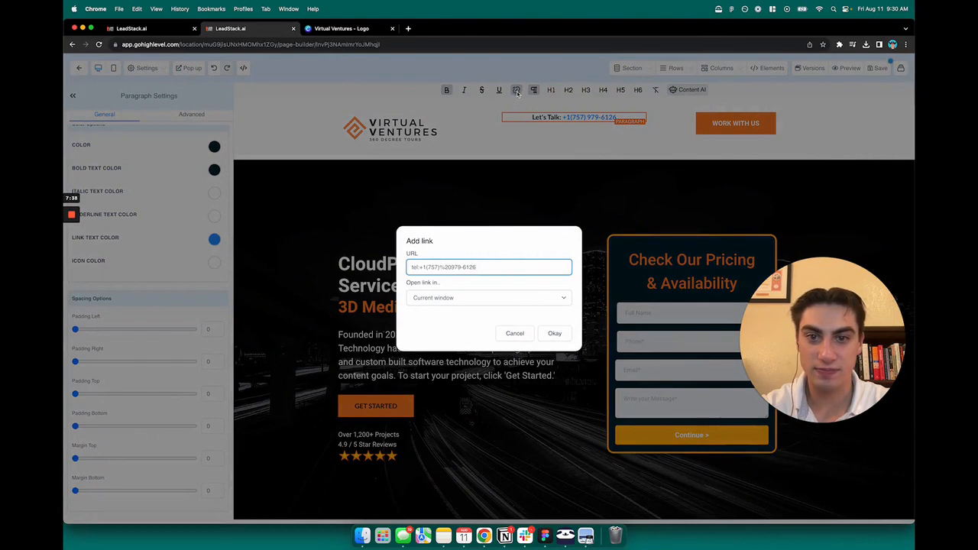
Step: Delete the old 757 number after 'tel' in the phone link address
double_click(411, 252)
left_click(411, 254)
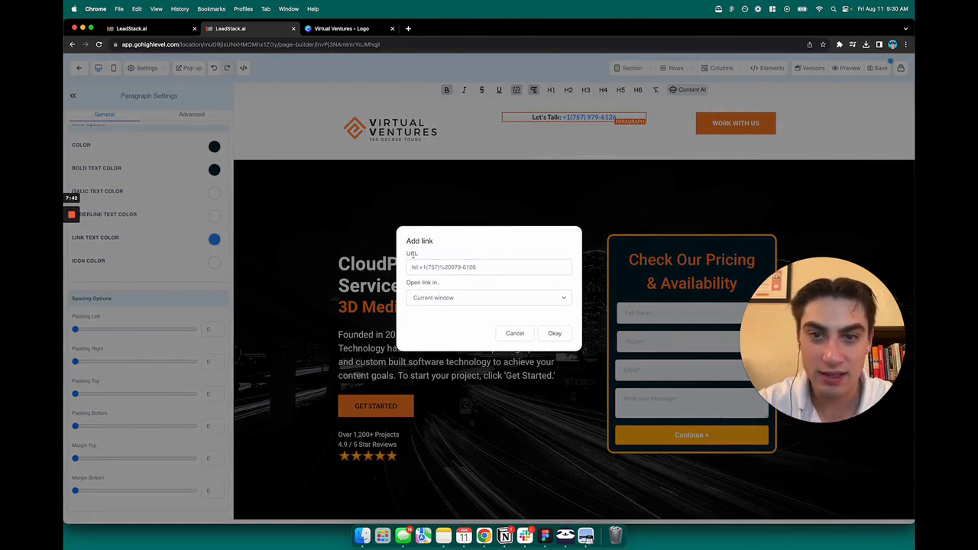
double_click(411, 254)
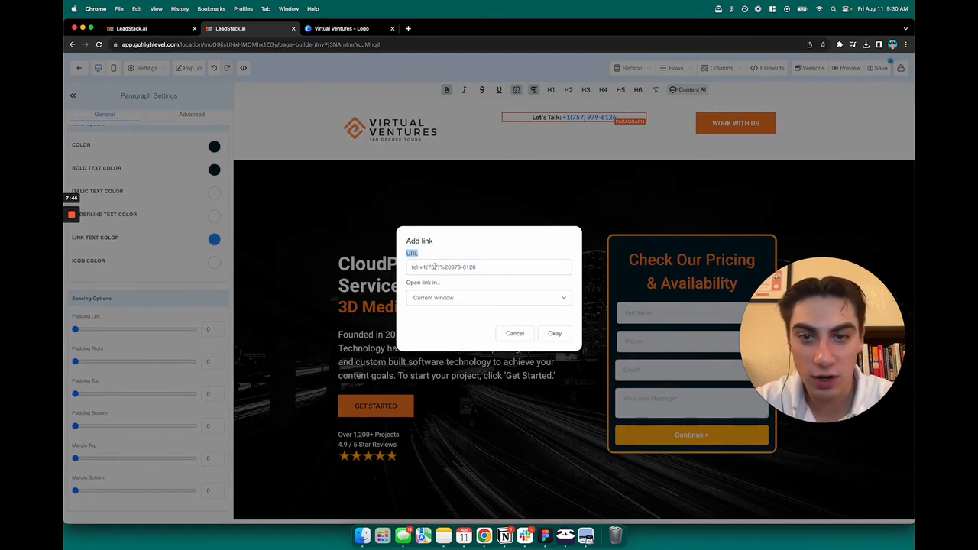
left_click(433, 267)
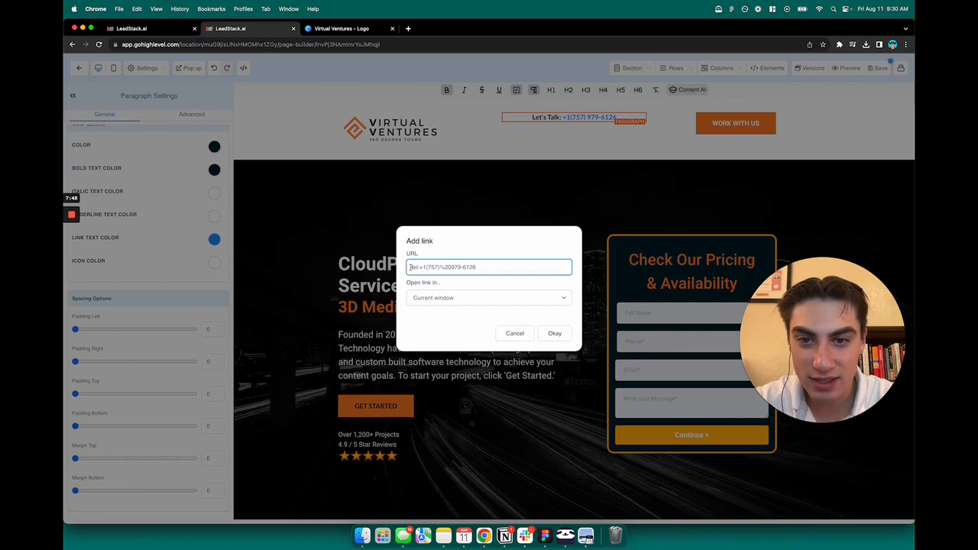
triple_click(416, 269)
double_click(418, 271)
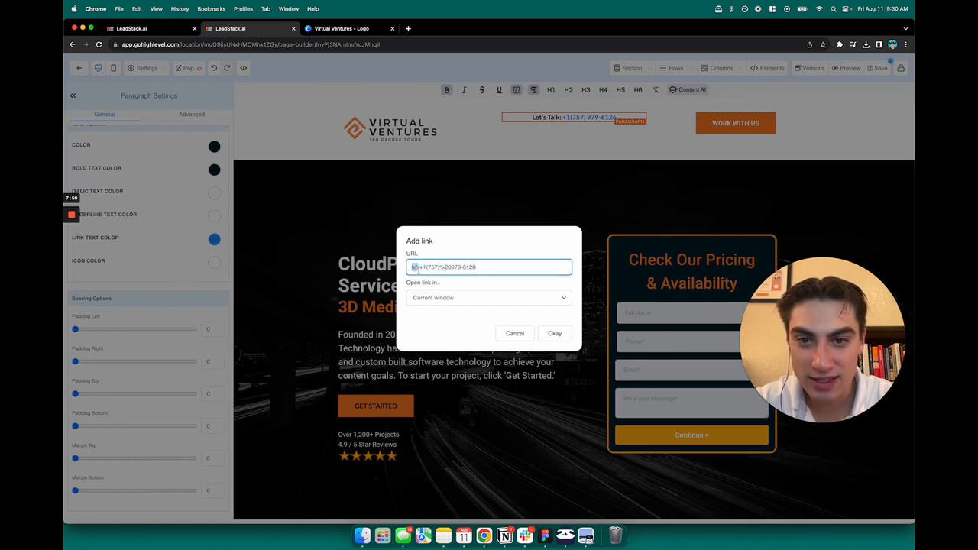
triple_click(418, 269)
double_click(419, 269)
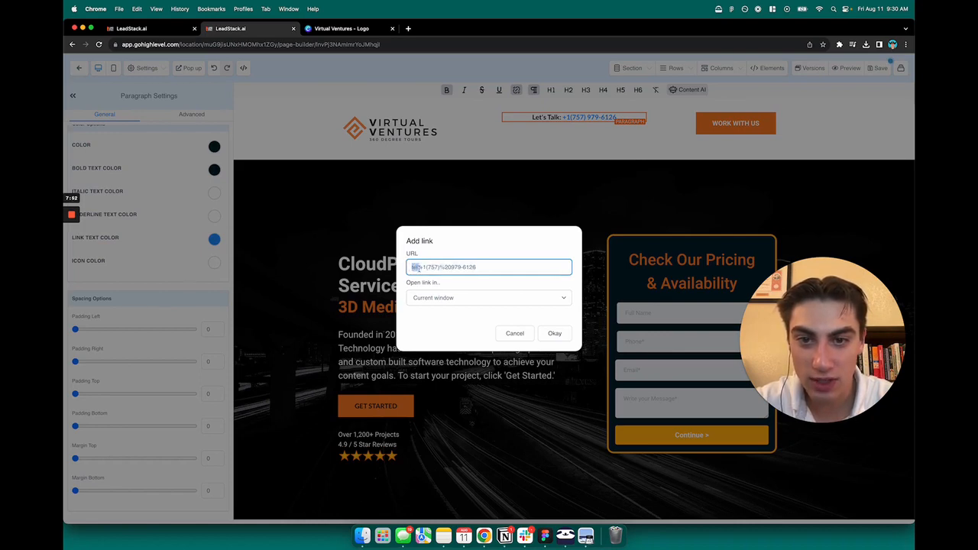
mouse_move(424, 267)
left_mouse_down()
mouse_move(478, 267)
mouse_move(426, 268)
left_mouse_up()
left_click_drag(494, 265, 419, 266)
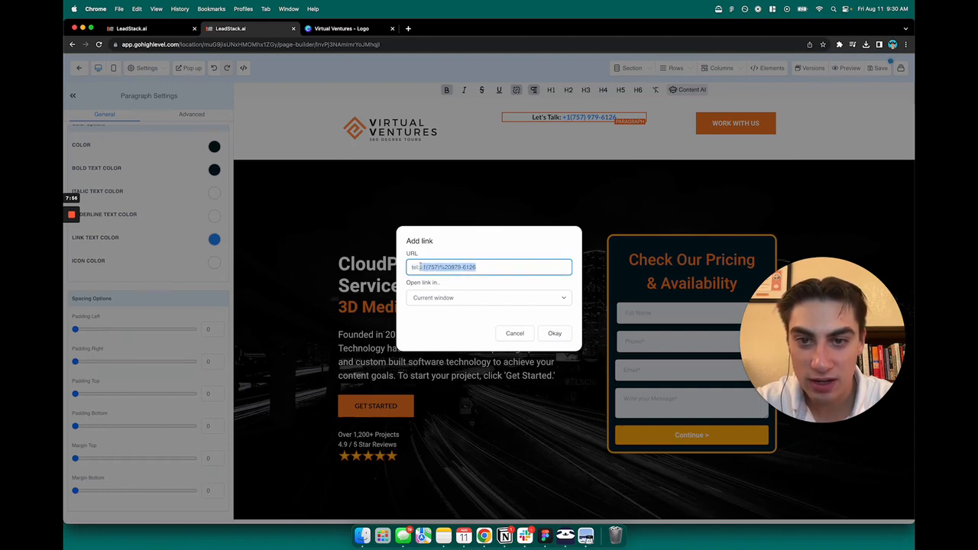
key("BackSpace")
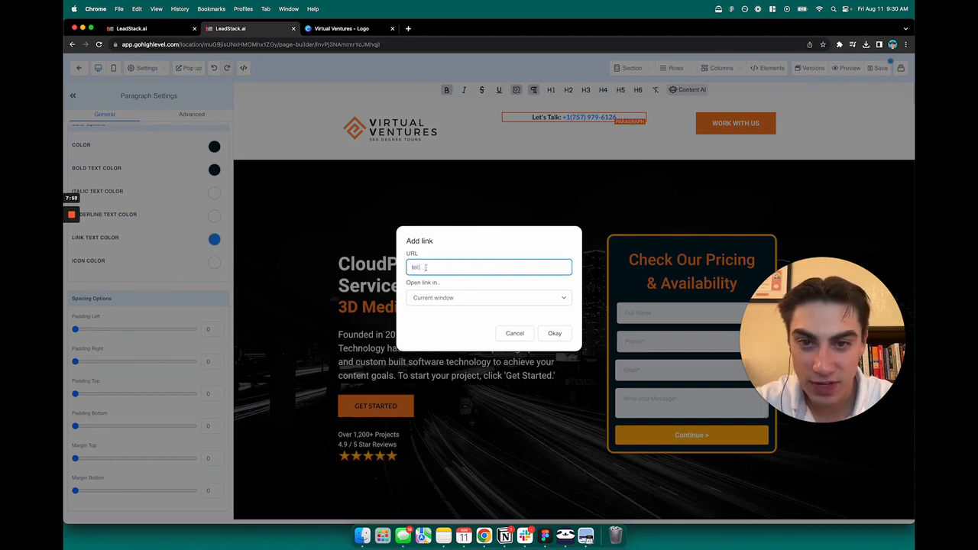
Step: Enter 'tel:' with the new business number as the link address and confirm
type(":")
left_click(437, 250)
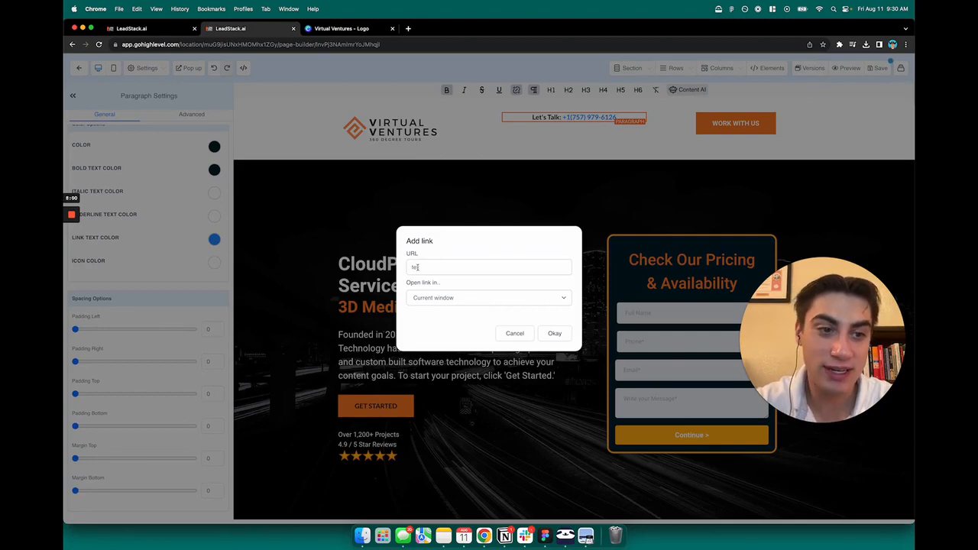
left_click(439, 265)
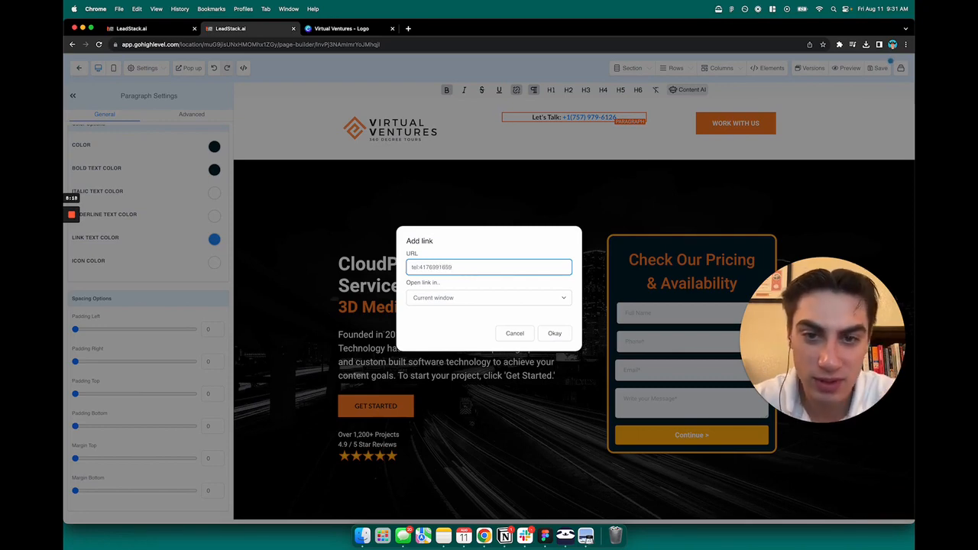
left_click(443, 256)
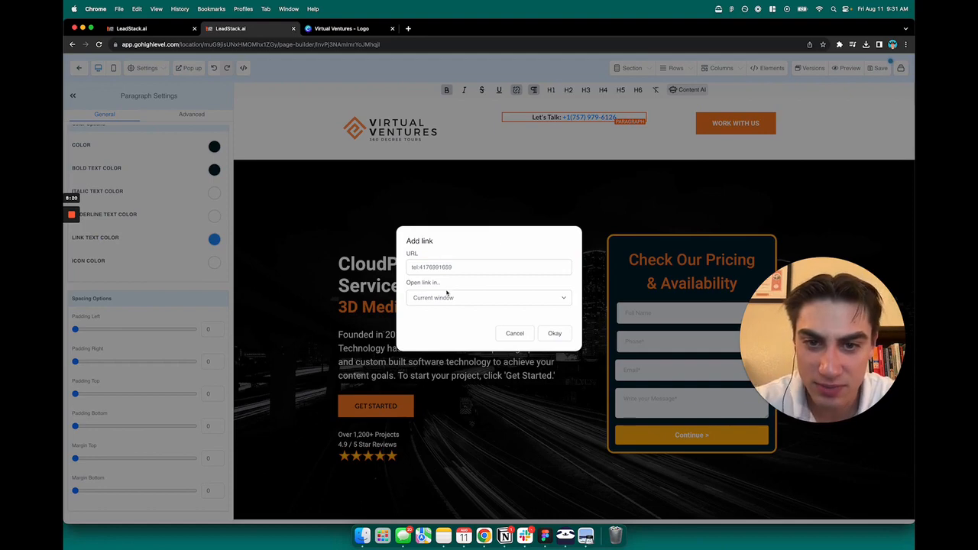
left_click(456, 268)
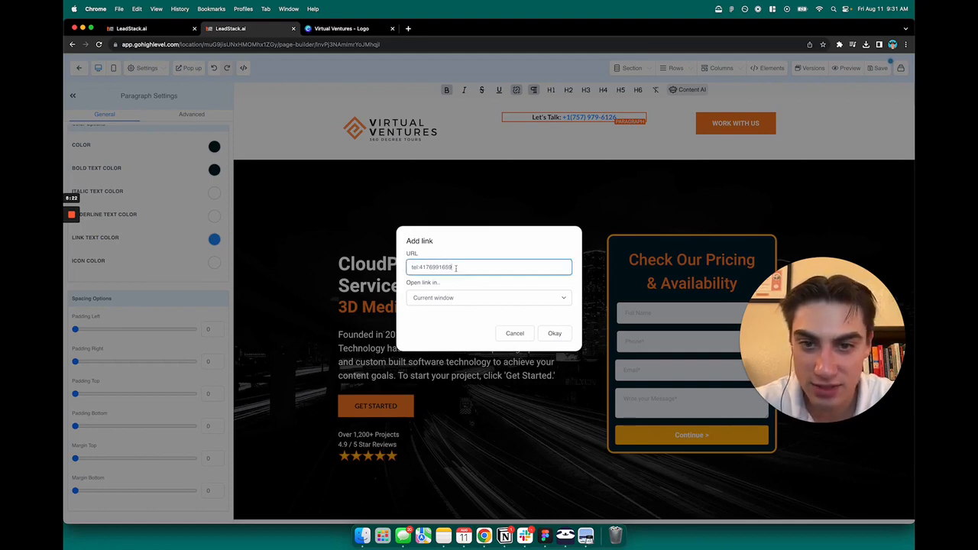
left_click(555, 334)
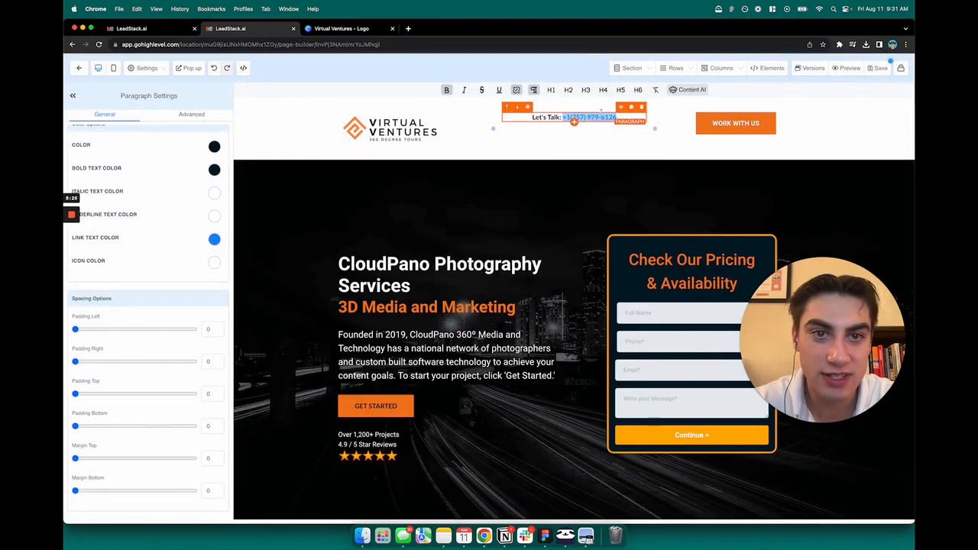
Step: Insert '+1' after 'tel:' in the phone link address and confirm
left_click(516, 89)
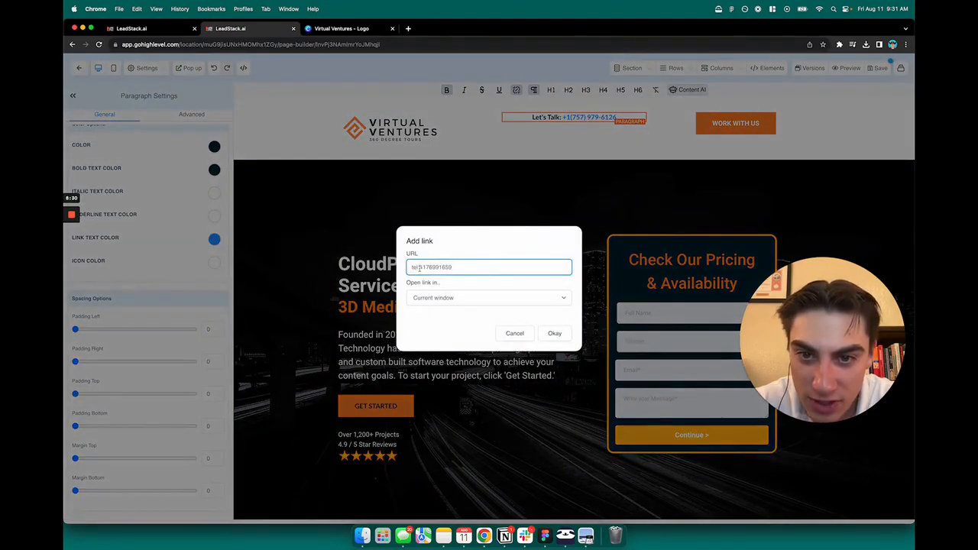
left_click(420, 266)
type("+1")
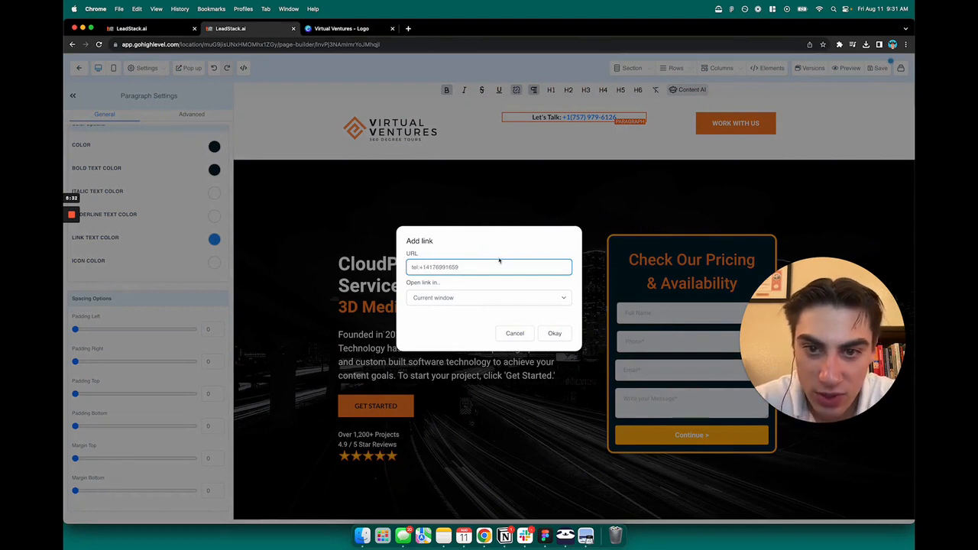
left_click(557, 334)
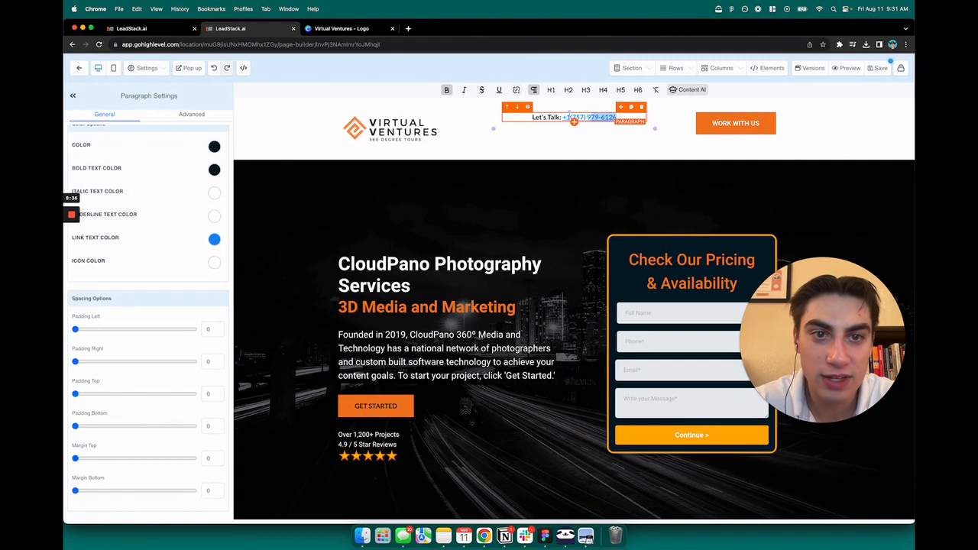
Step: Replace the displayed 757 number after 'Let's Talk:' with the new business phone number
left_click_drag(569, 116, 566, 118)
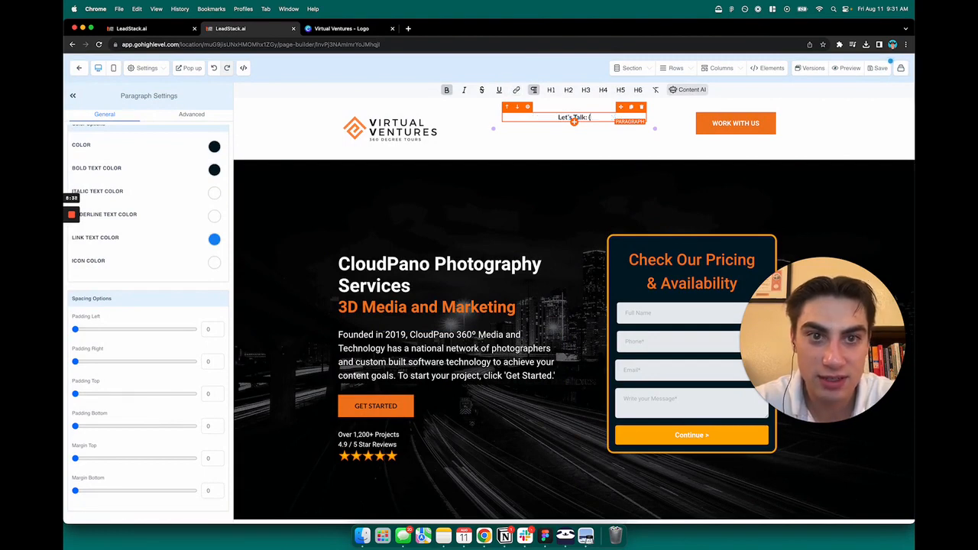
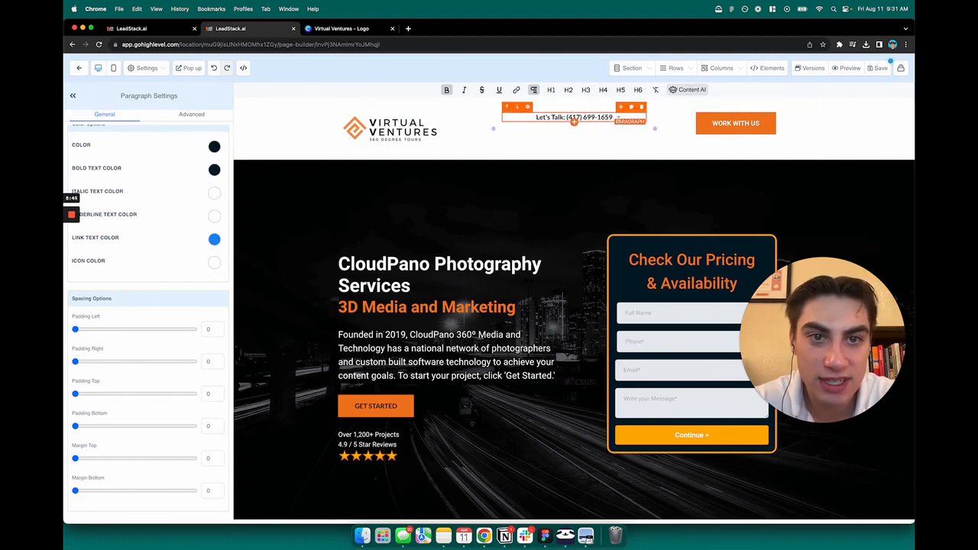
left_click_drag(618, 117, 566, 116)
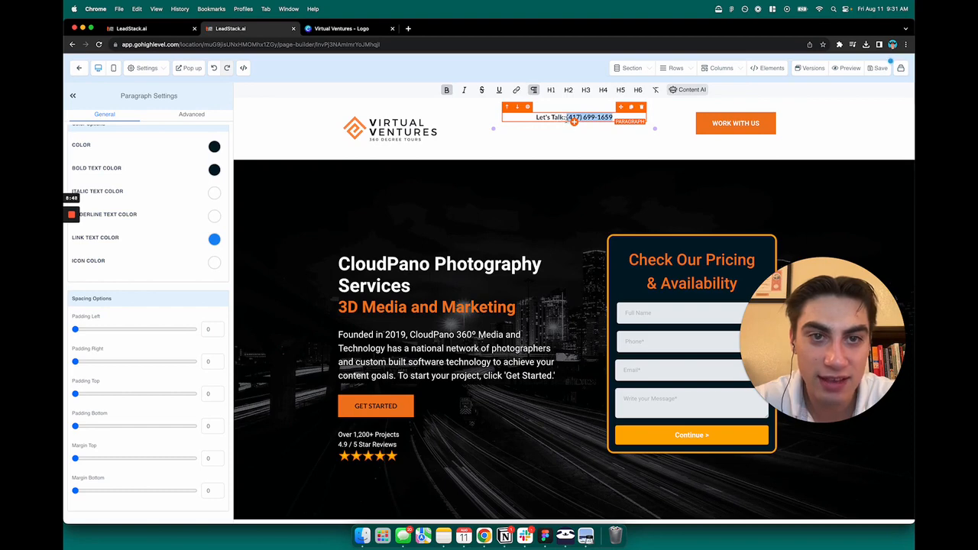
Step: Link the new header number to 'tel: +1' plus the number, then save the page
left_click(516, 90)
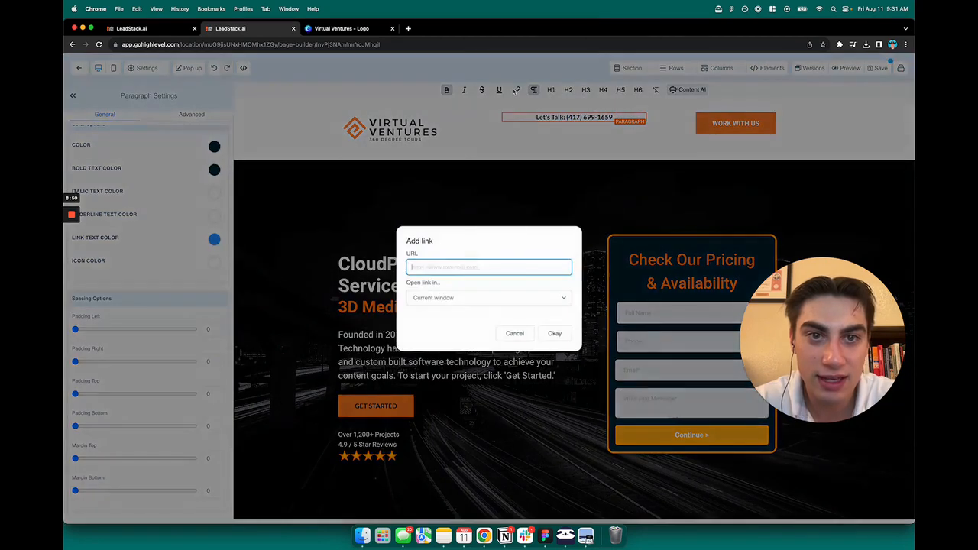
type("tel:")
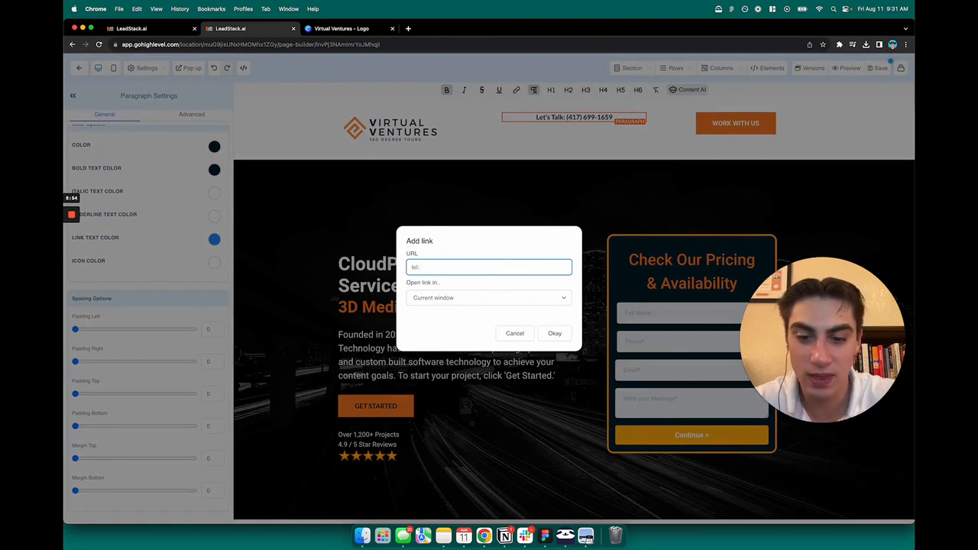
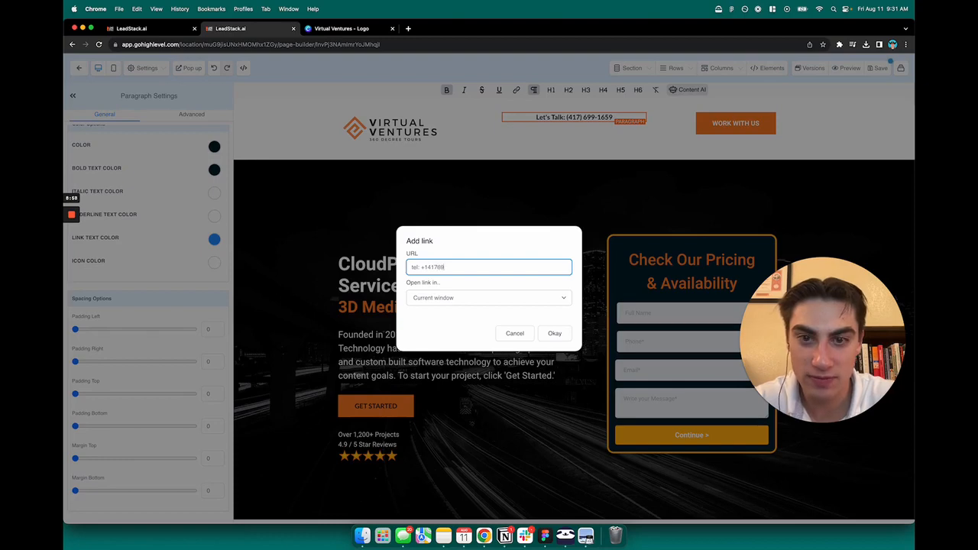
left_click(555, 333)
left_click(590, 186)
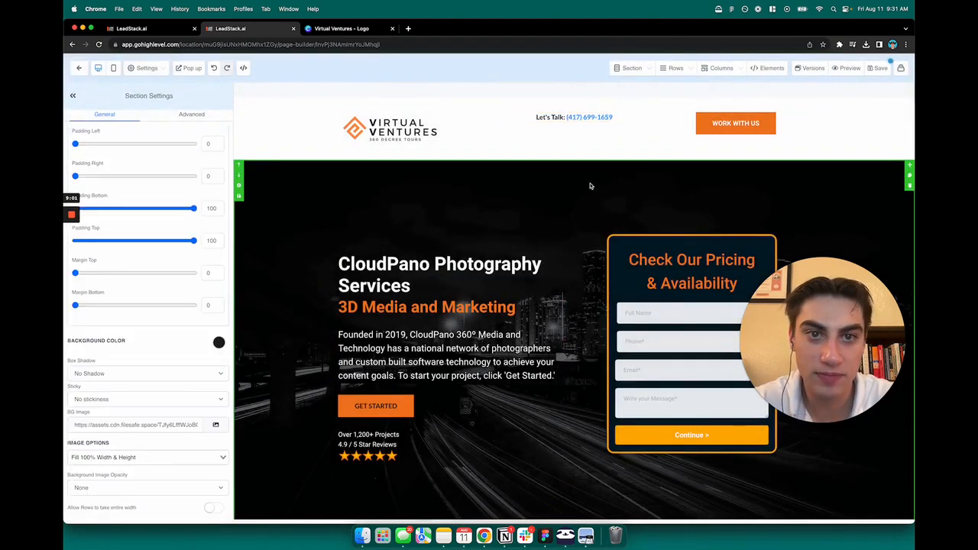
left_click(873, 70)
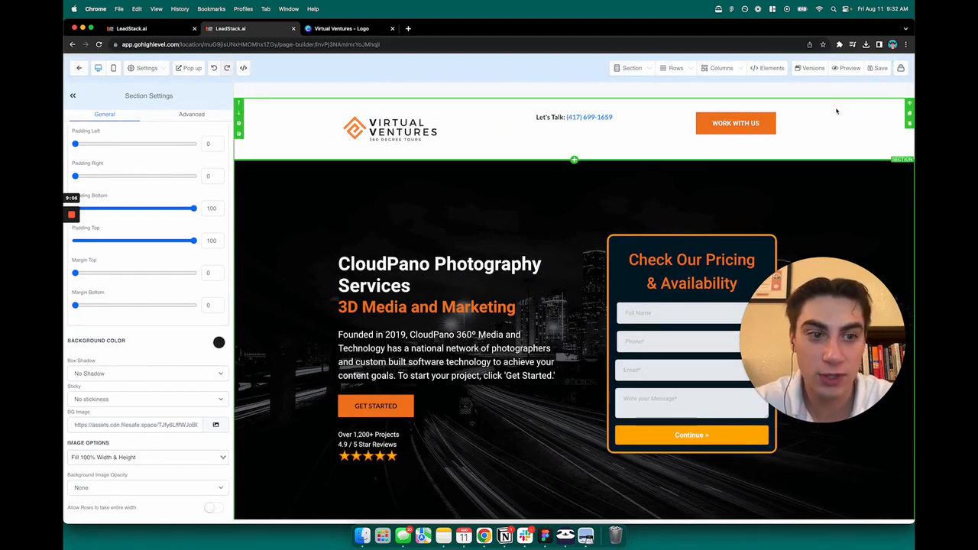
Step: Preview the page live and test-call the header phone link
left_click(846, 69)
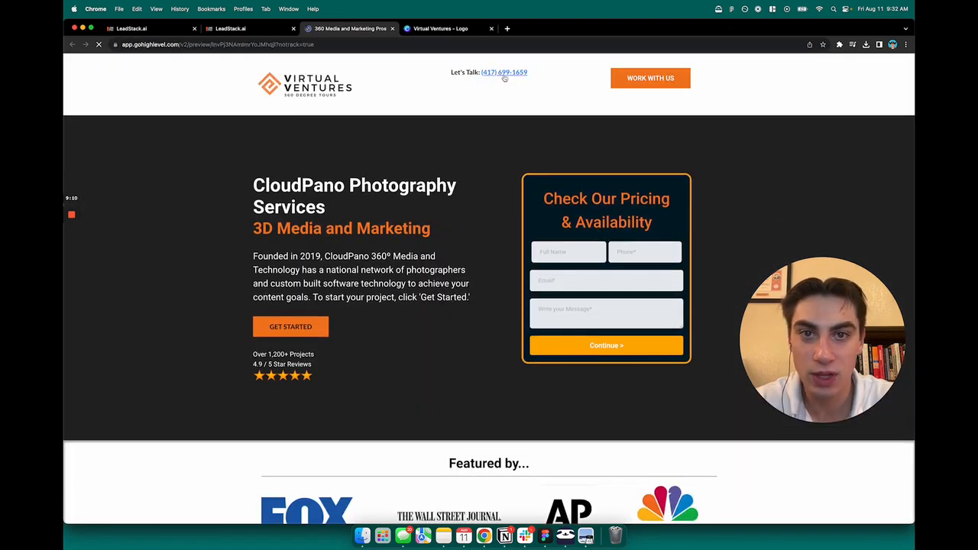
left_click(502, 77)
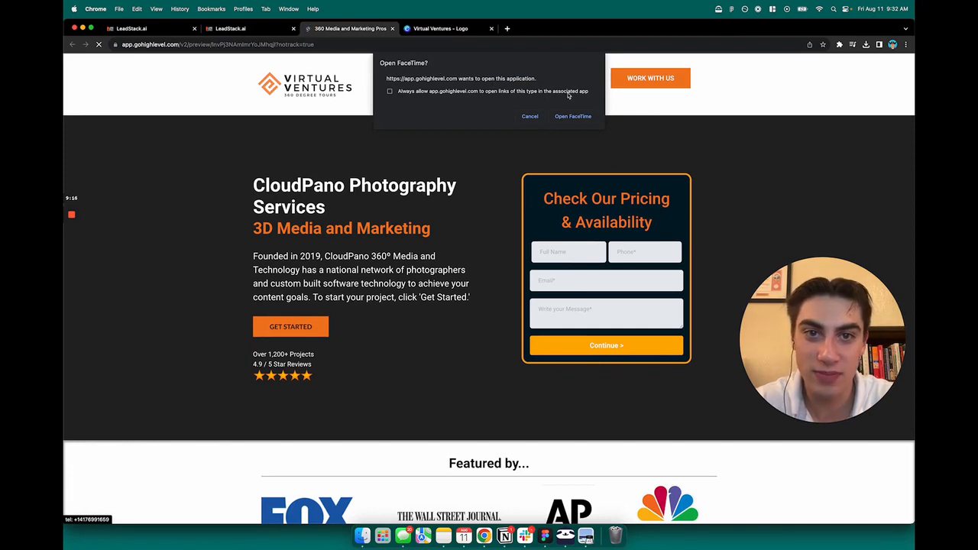
left_click(573, 116)
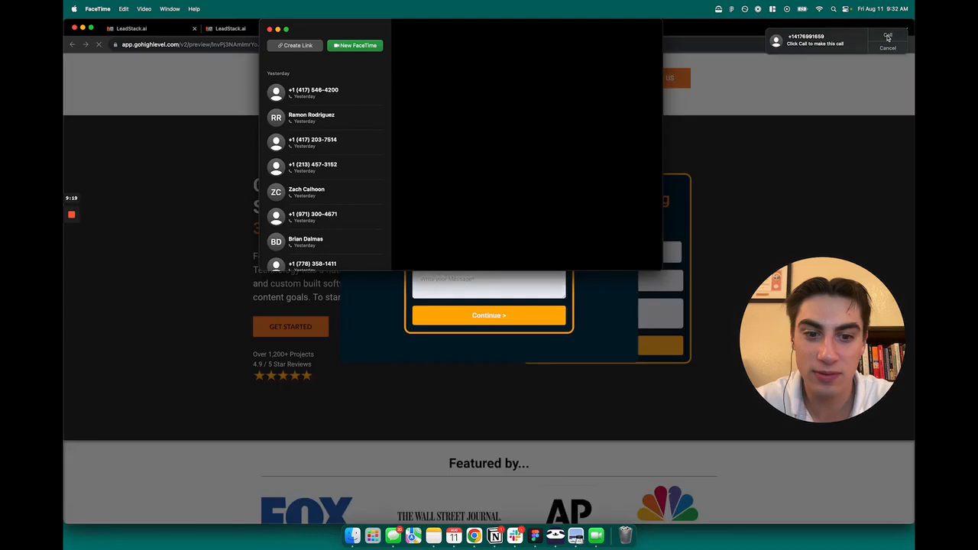
left_click(888, 38)
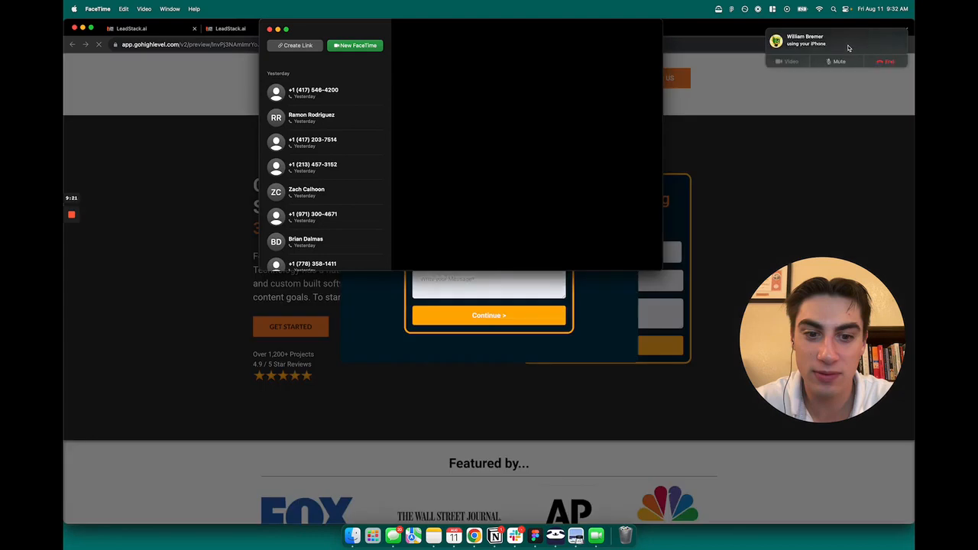
left_click(888, 61)
key("super+q")
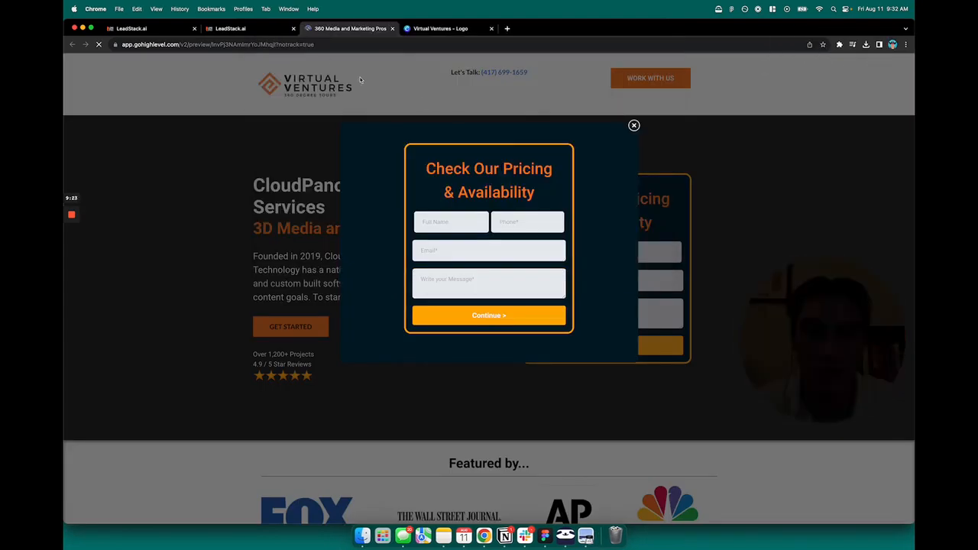
Step: Close the Check Our Pricing pop-up and cancel the Open FaceTime? prompt
left_click(633, 125)
left_click(530, 116)
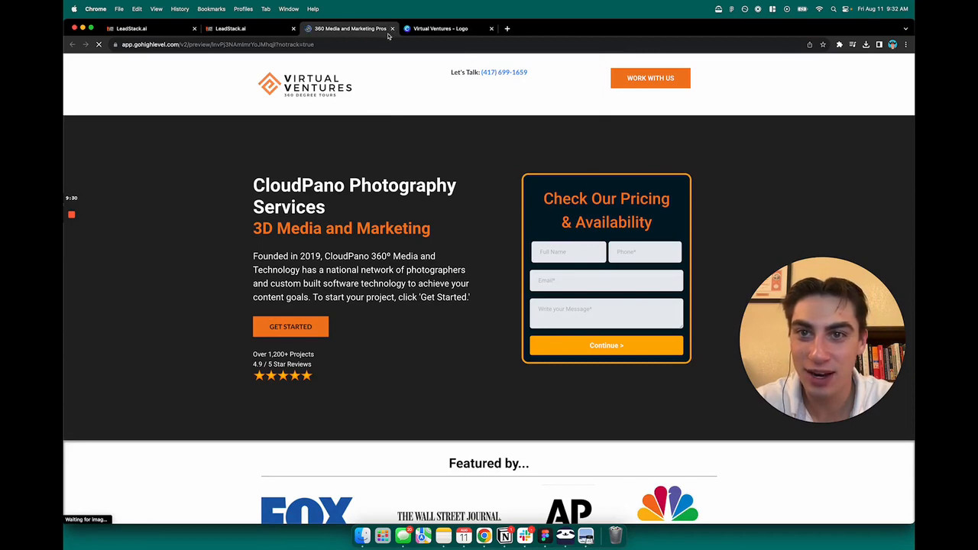
scroll(458, 237, "down", 10)
scroll(501, 239, "up", 10)
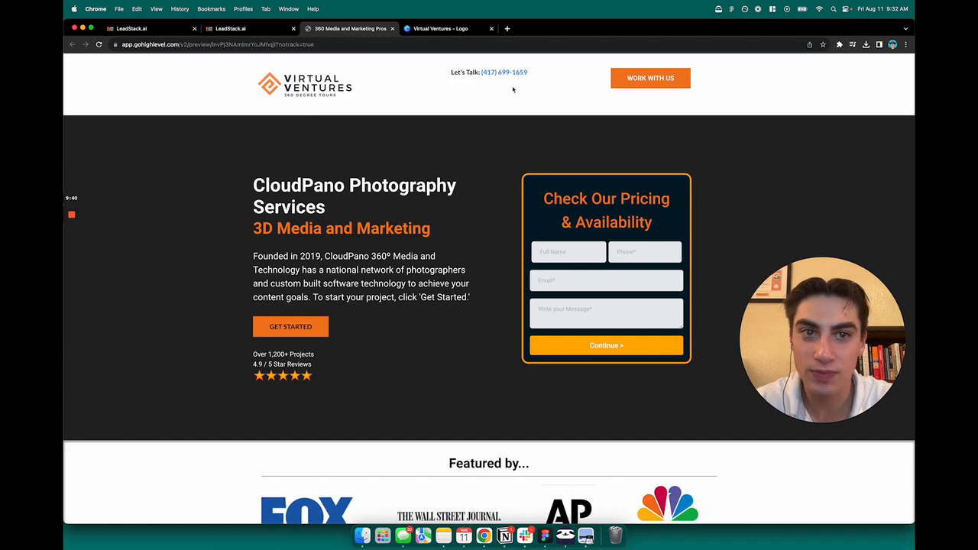
Step: Return to the page builder and bring the hero headline into view
left_click(287, 32)
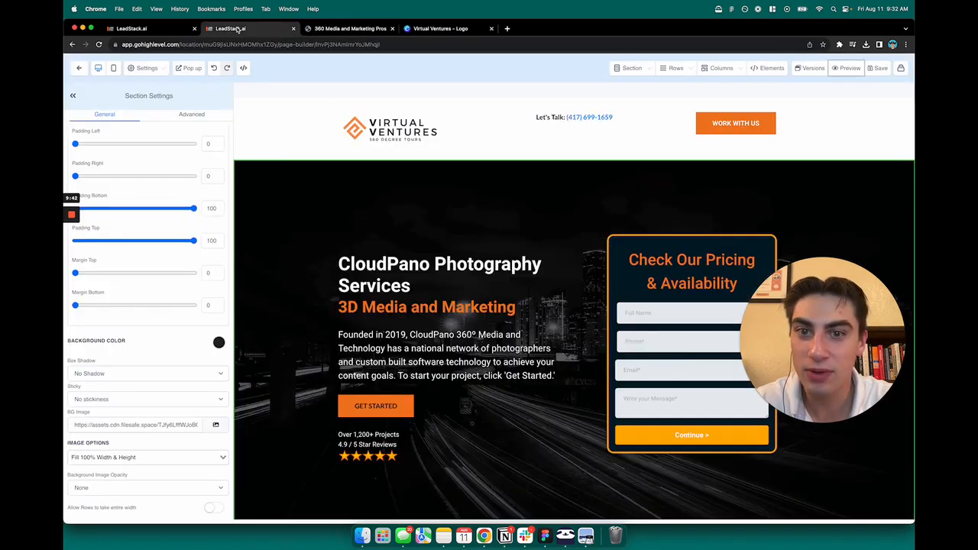
left_click(183, 31)
left_click(287, 30)
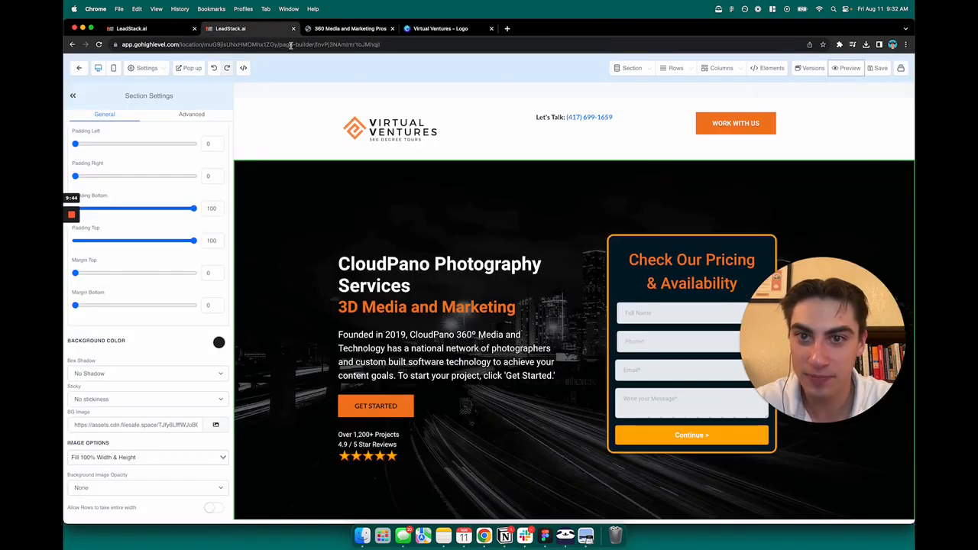
left_click(319, 26)
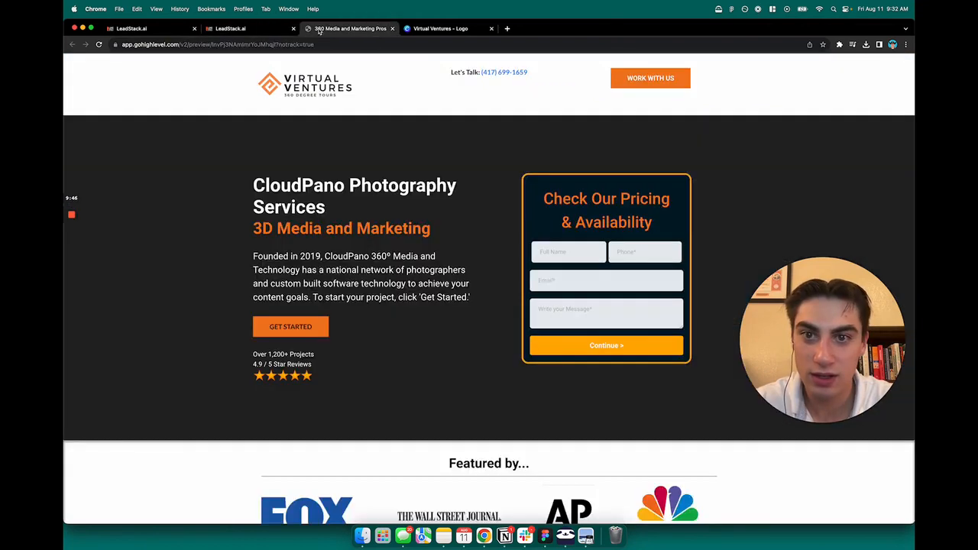
left_click(244, 28)
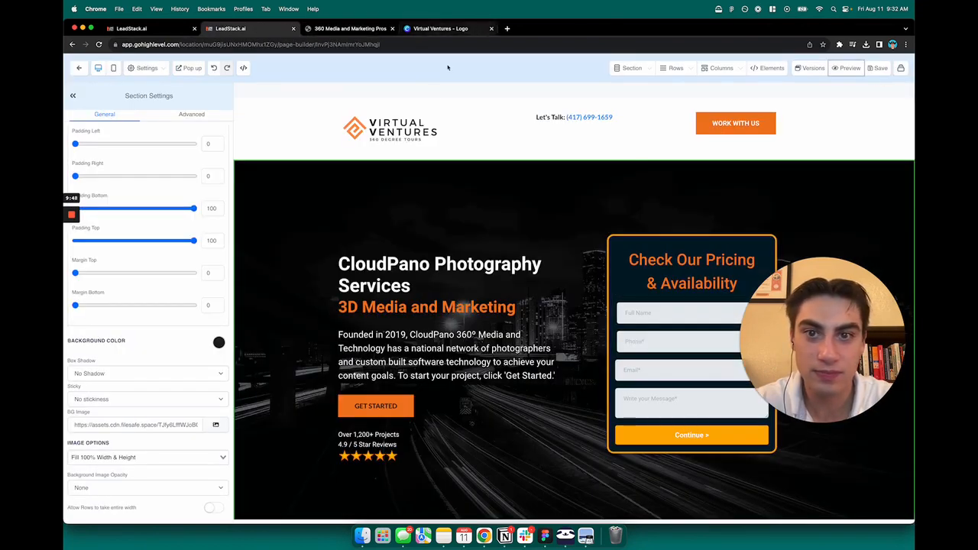
scroll(655, 192, "down", 1)
scroll(659, 193, "down", 2)
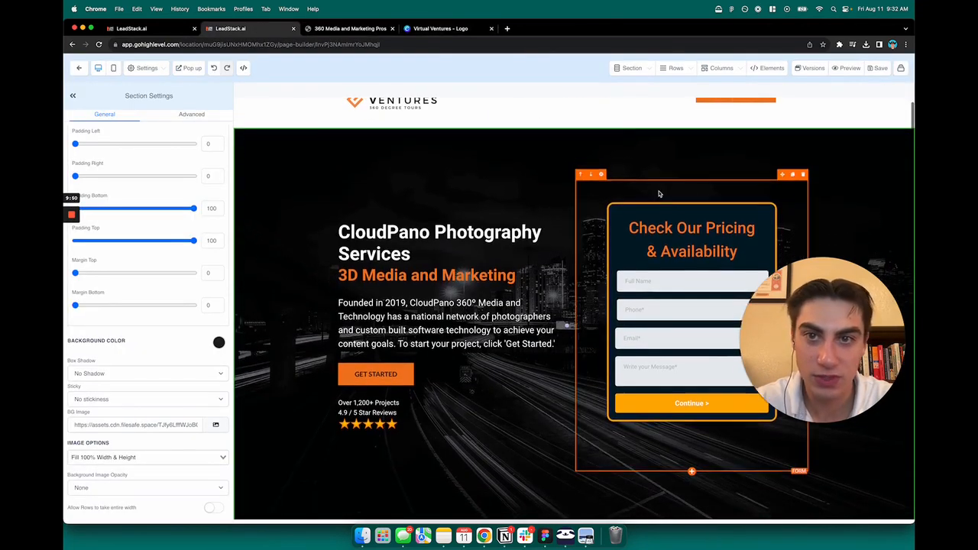
scroll(563, 201, "up", 2)
scroll(450, 196, "down", 1)
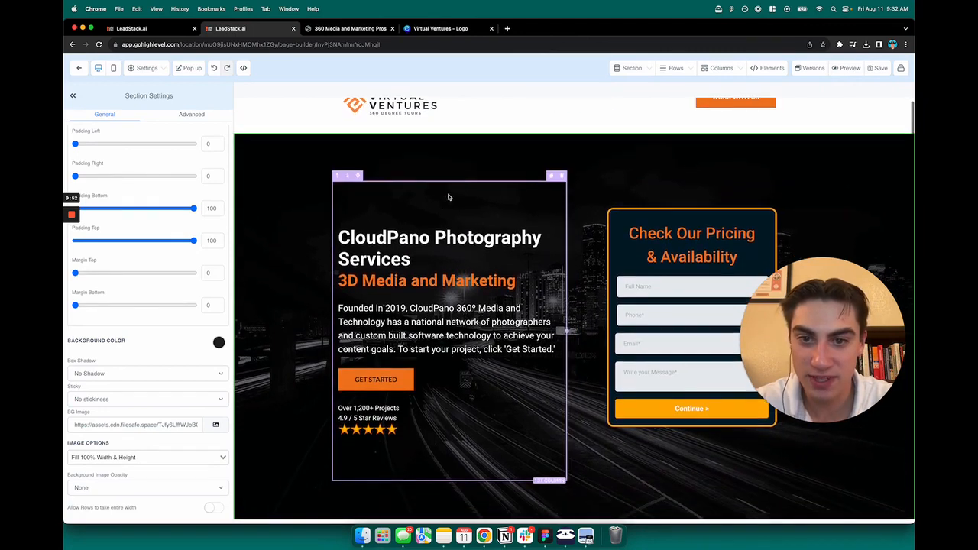
scroll(489, 256, "up", 1)
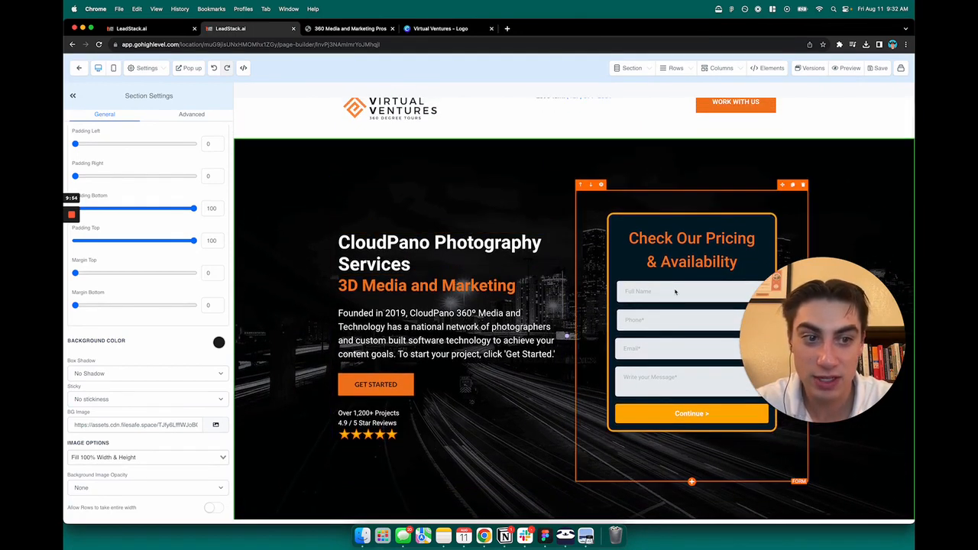
Step: Replace 'CloudPano Photography Services' in the hero headline with 'Virtual Ventures'
triple_click(371, 243)
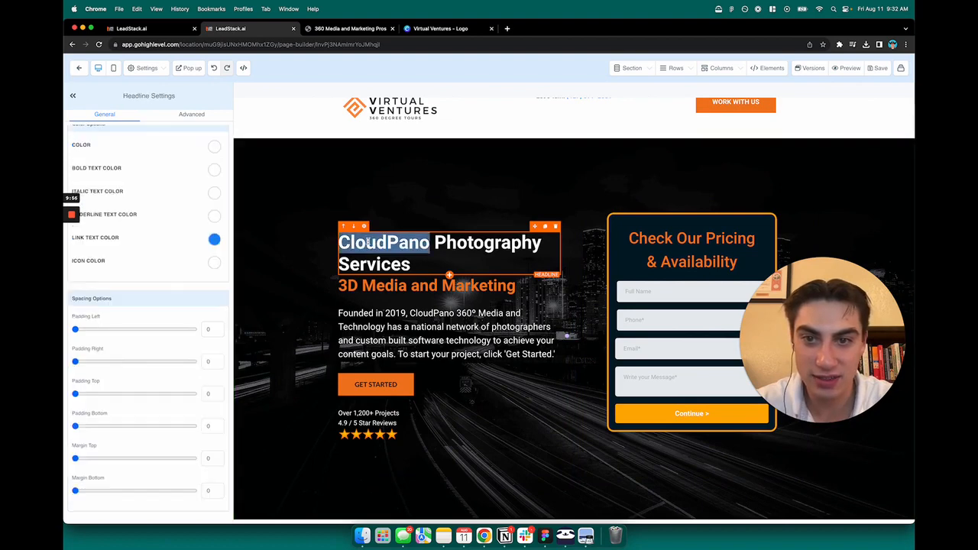
triple_click(406, 241)
triple_click(406, 240)
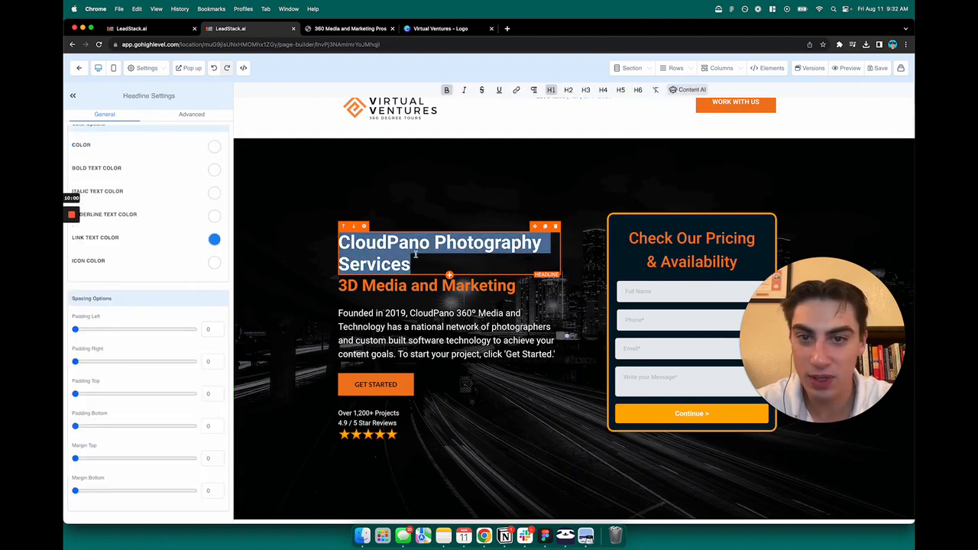
double_click(395, 242)
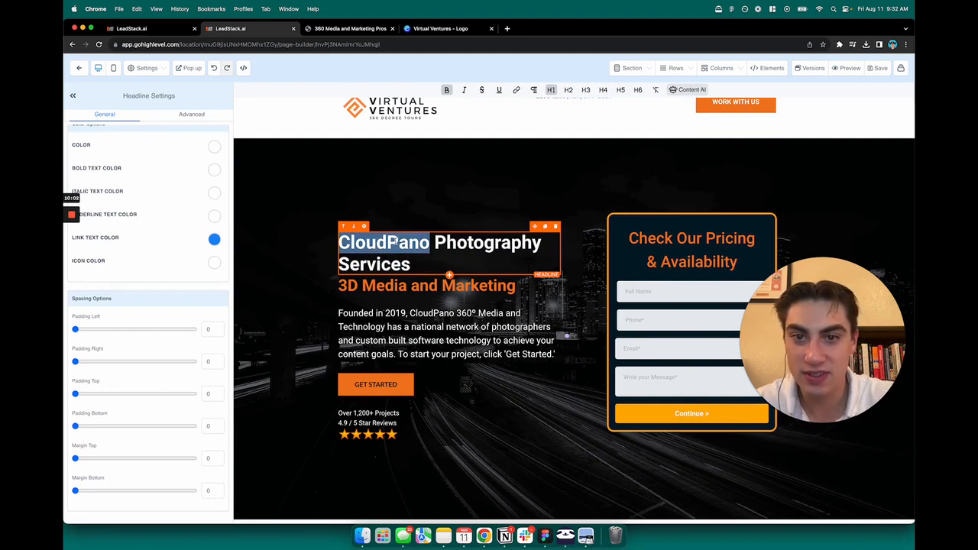
triple_click(413, 264)
key("BackSpace")
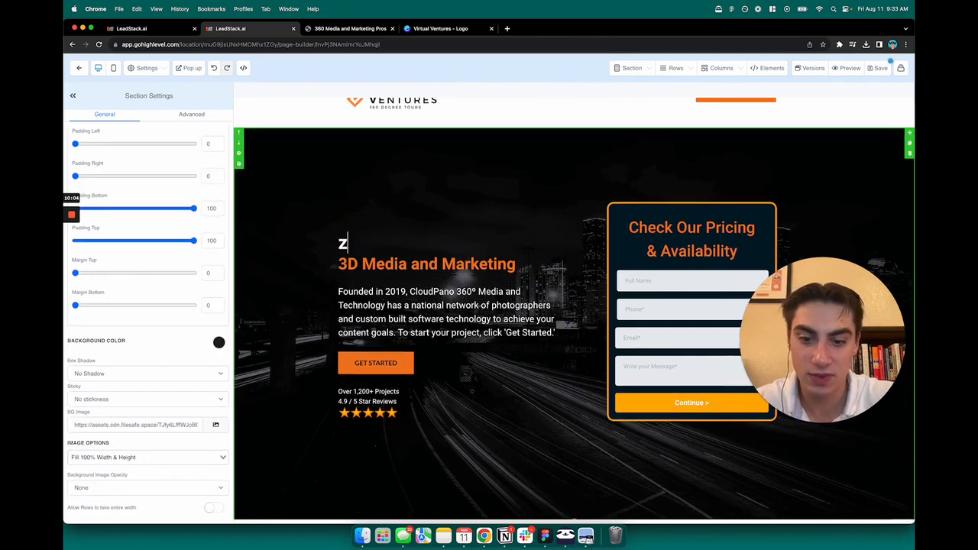
type("Virtualo")
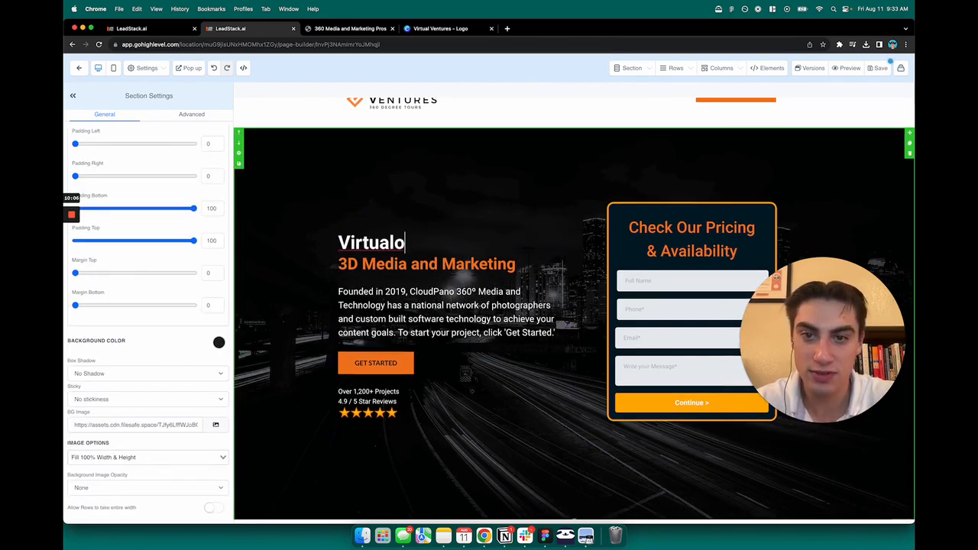
key("BackSpace")
type("Ventures")
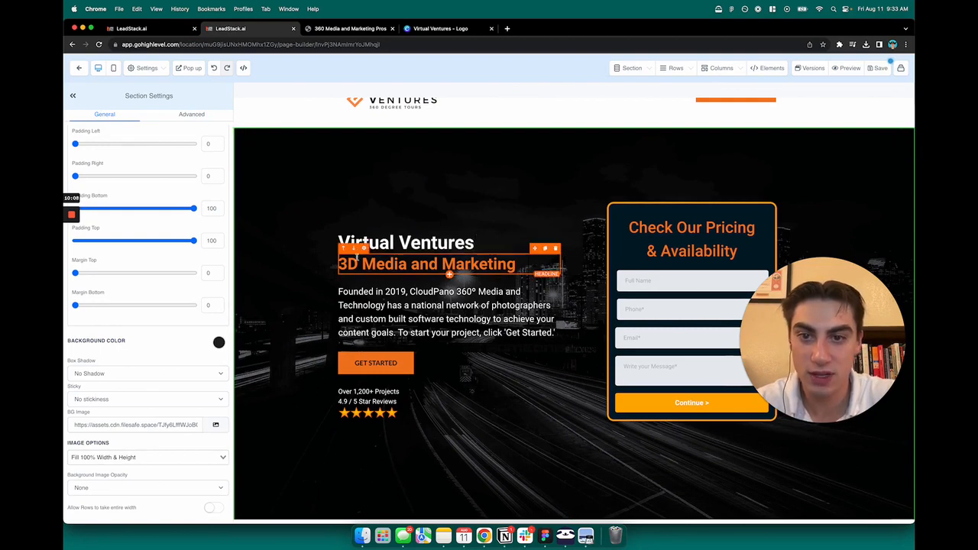
triple_click(409, 243)
triple_click(422, 241)
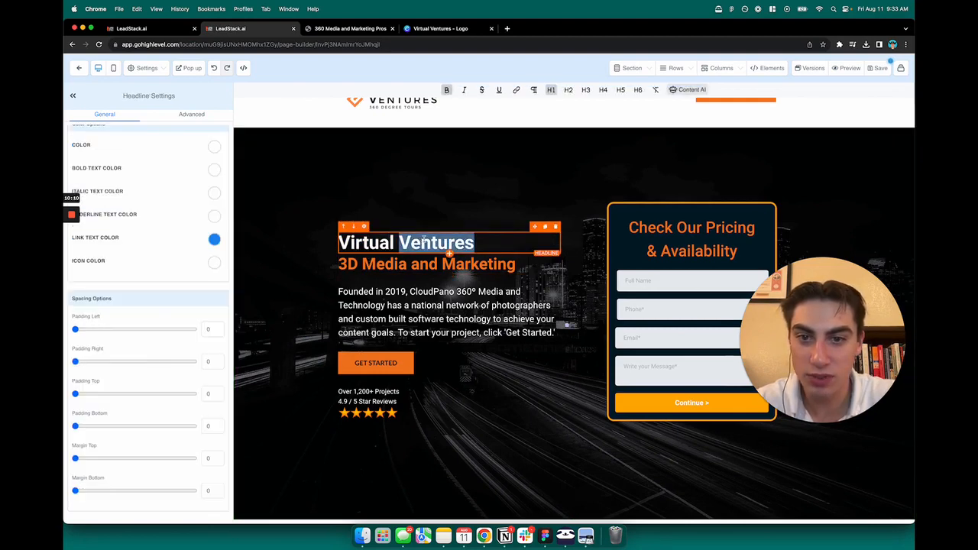
Step: Make 'Virtual Ventures' a bold H2 and set the '3D Media and Marketing' subheadline to H1
left_click(446, 91)
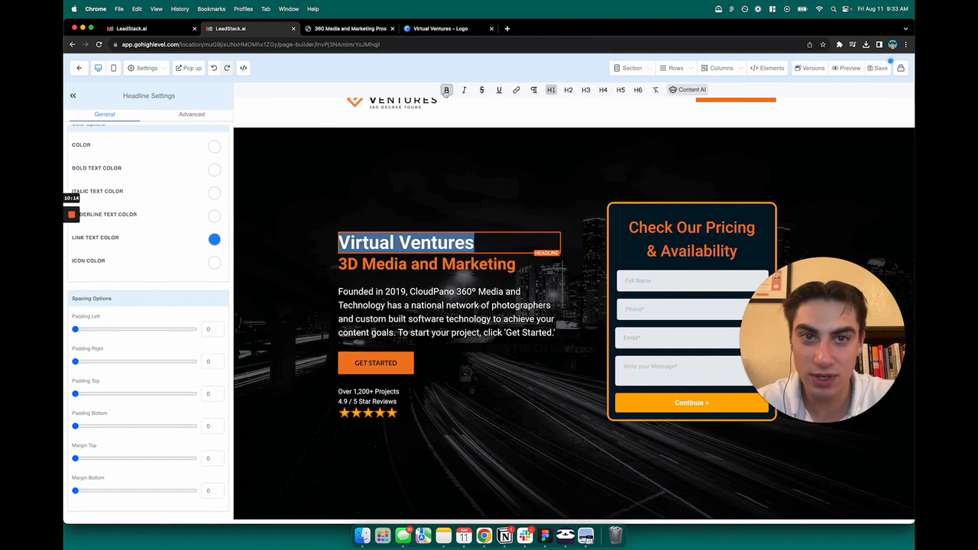
left_click(567, 90)
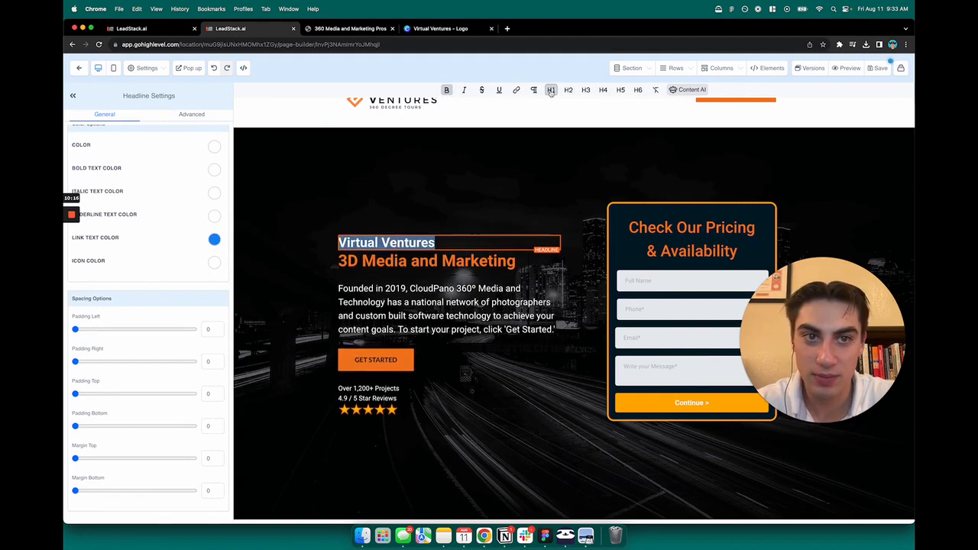
left_click(450, 219)
left_click(387, 260)
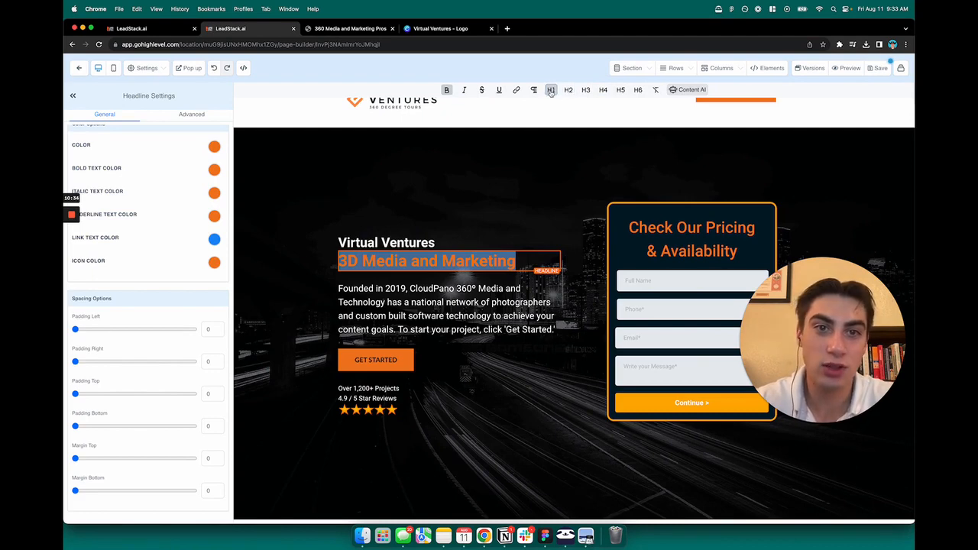
left_click(637, 90)
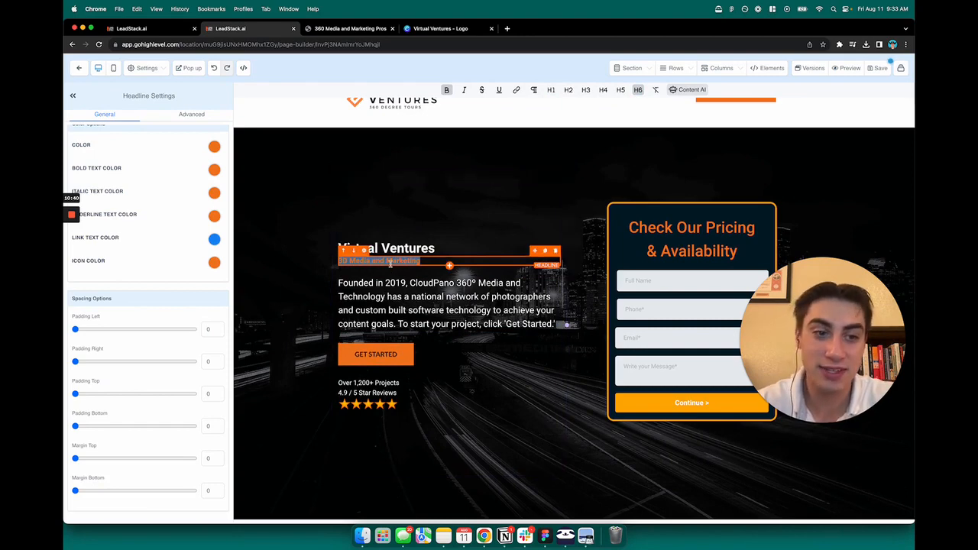
left_click(549, 91)
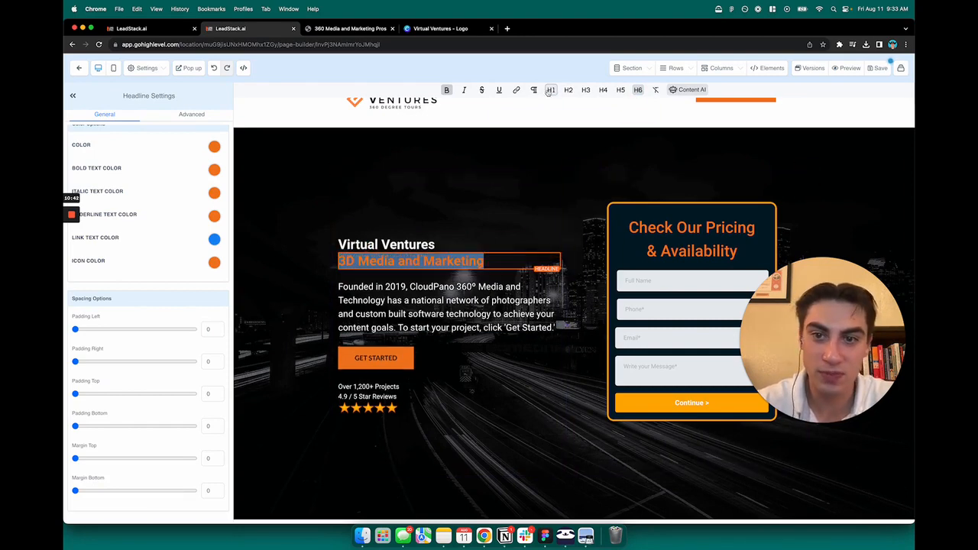
left_click(567, 90)
left_click(585, 90)
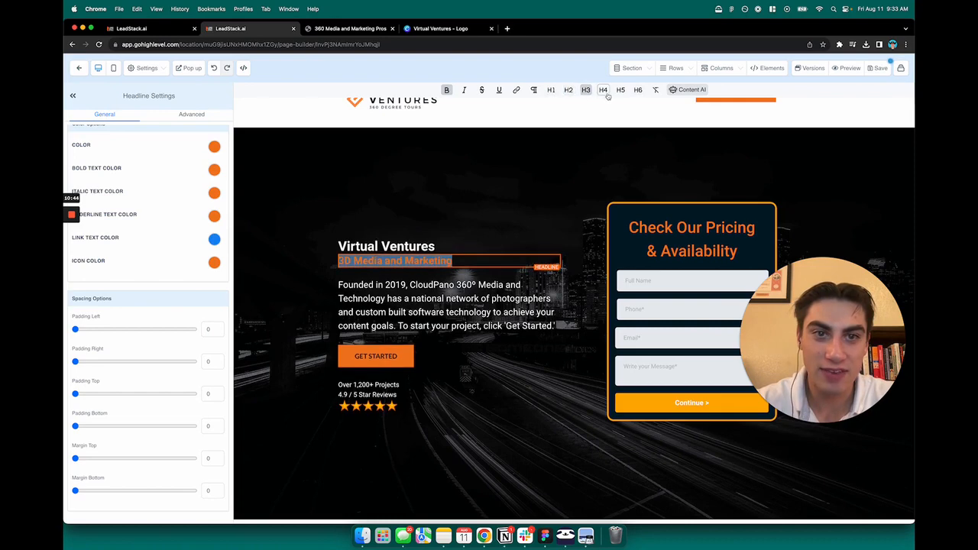
left_click(605, 92)
left_click(621, 91)
left_click(638, 91)
left_click(550, 91)
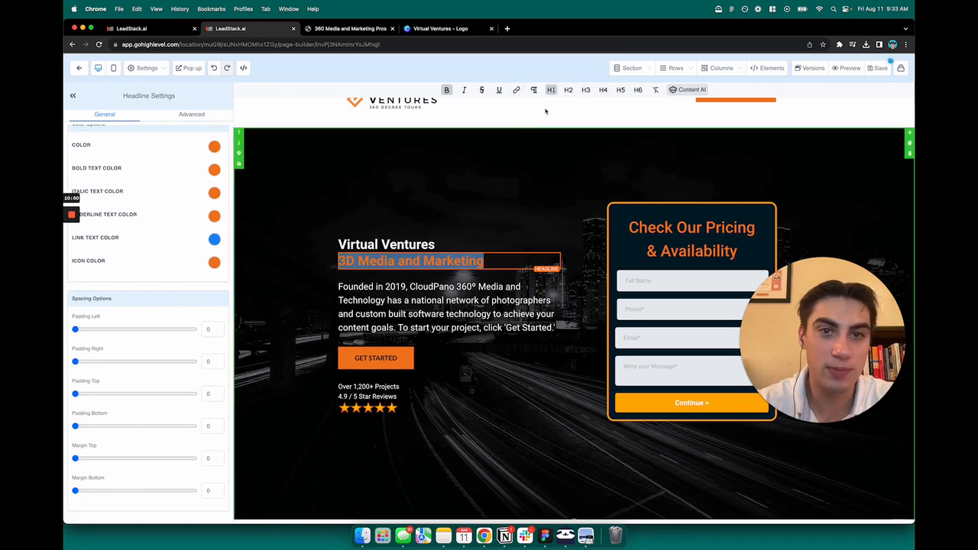
left_click(506, 28)
type("h1 - h6 visual guide")
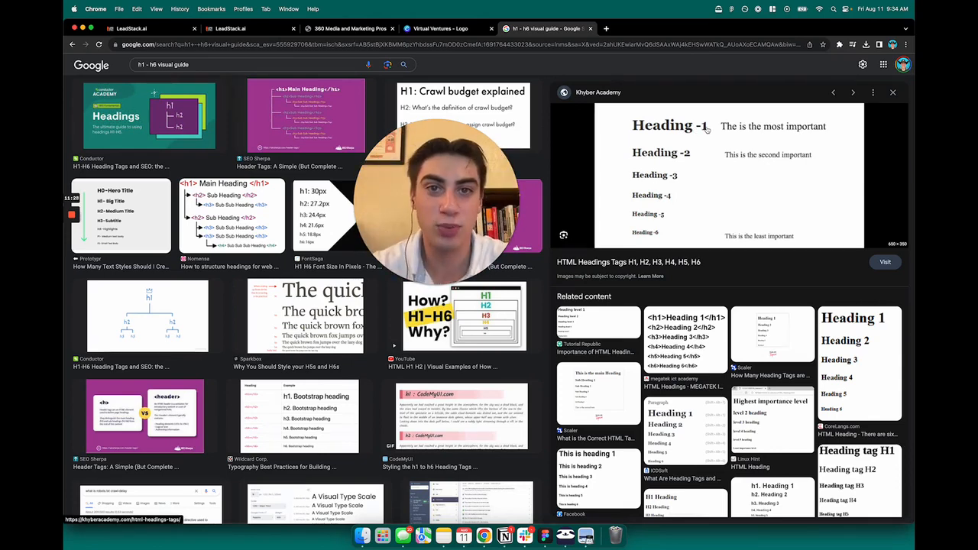
key("super+w")
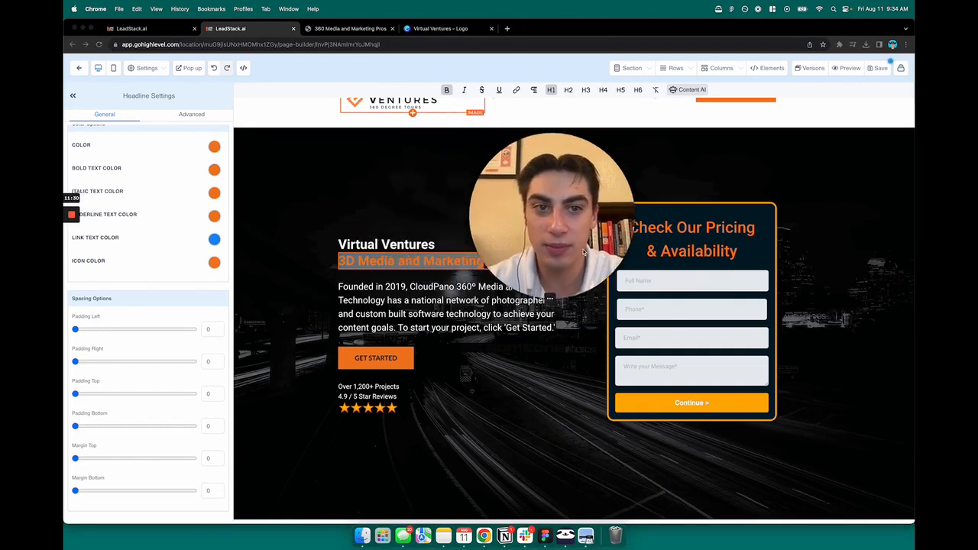
left_click(533, 297)
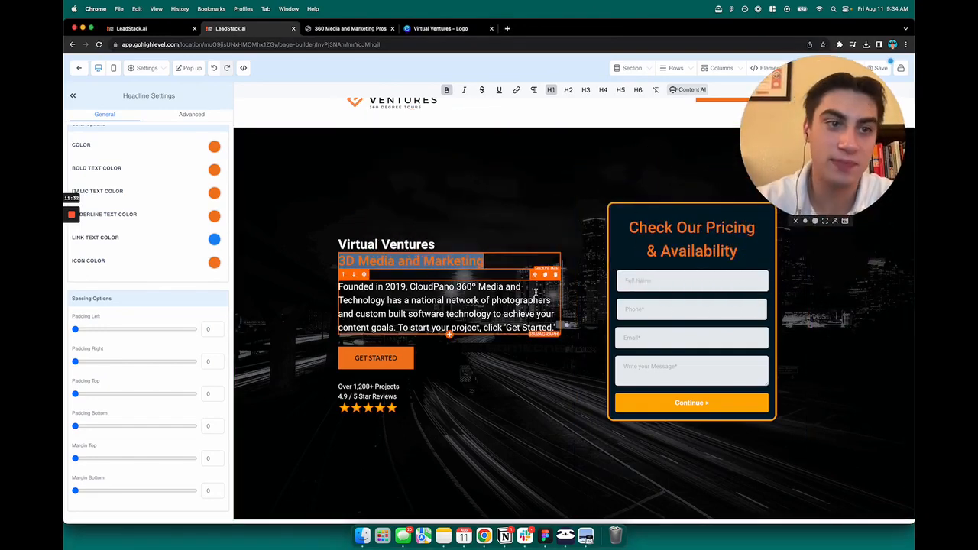
left_click(519, 216)
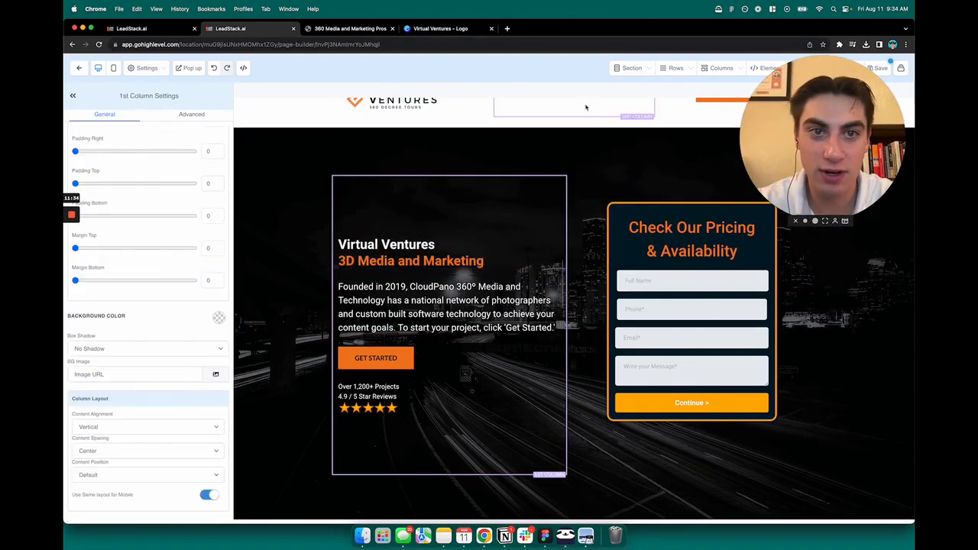
left_click(451, 260)
left_click(453, 314)
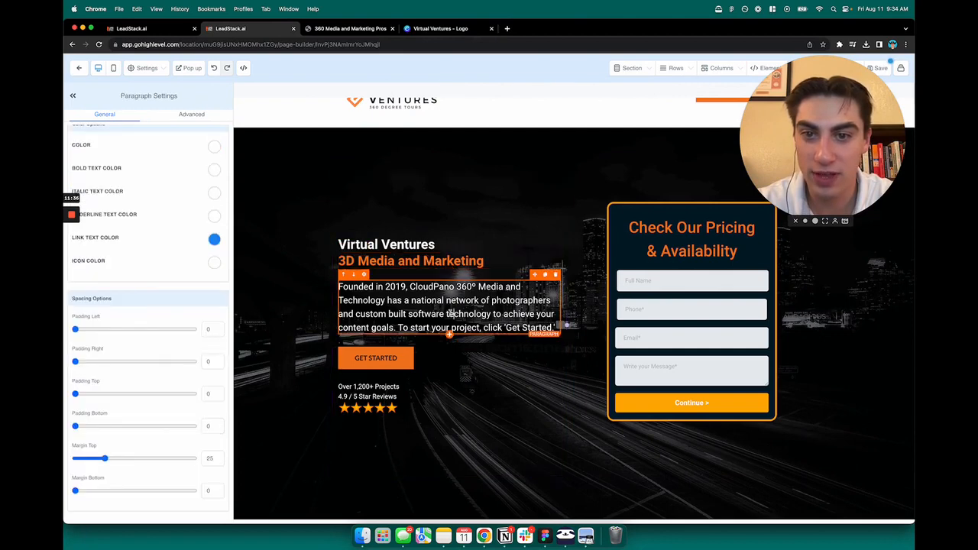
double_click(453, 314)
left_click(443, 32)
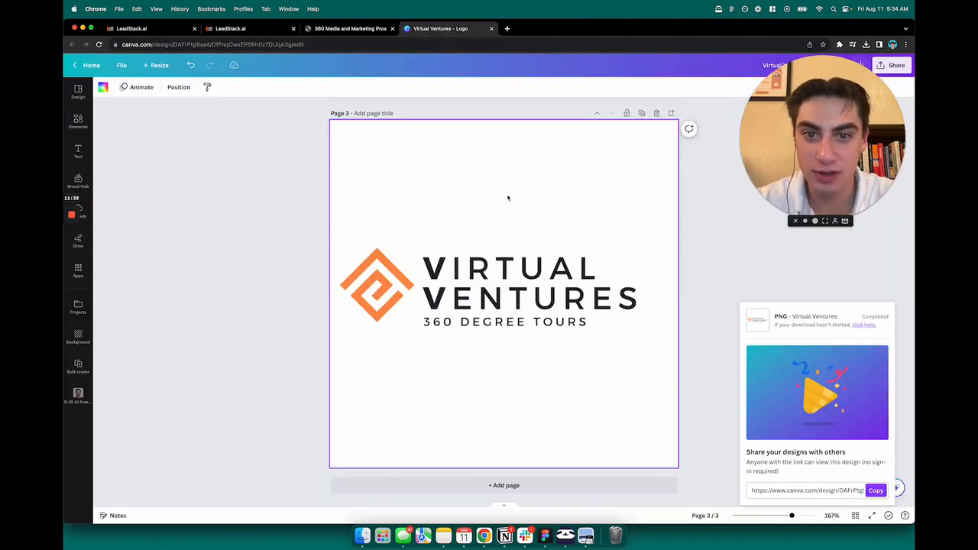
scroll(509, 199, "up", 4)
double_click(497, 288)
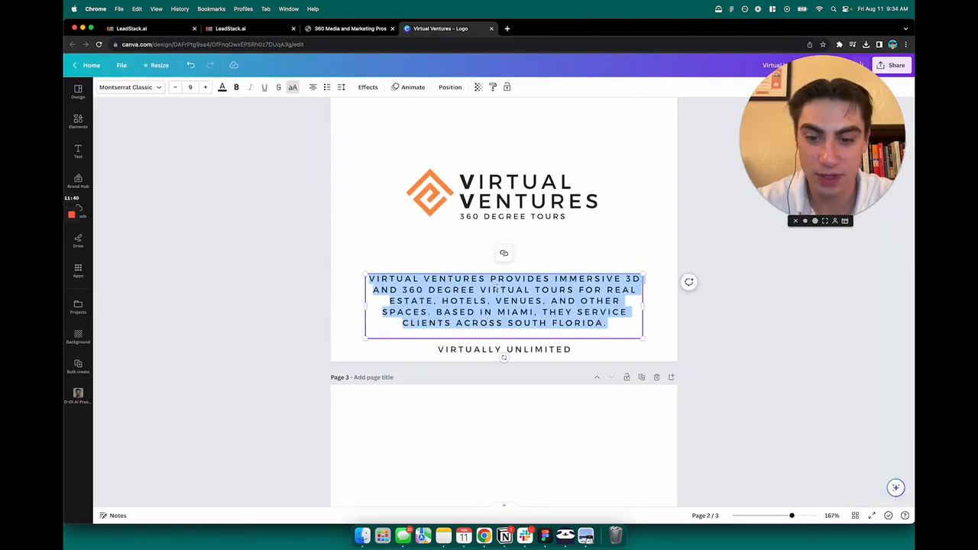
left_click(233, 28)
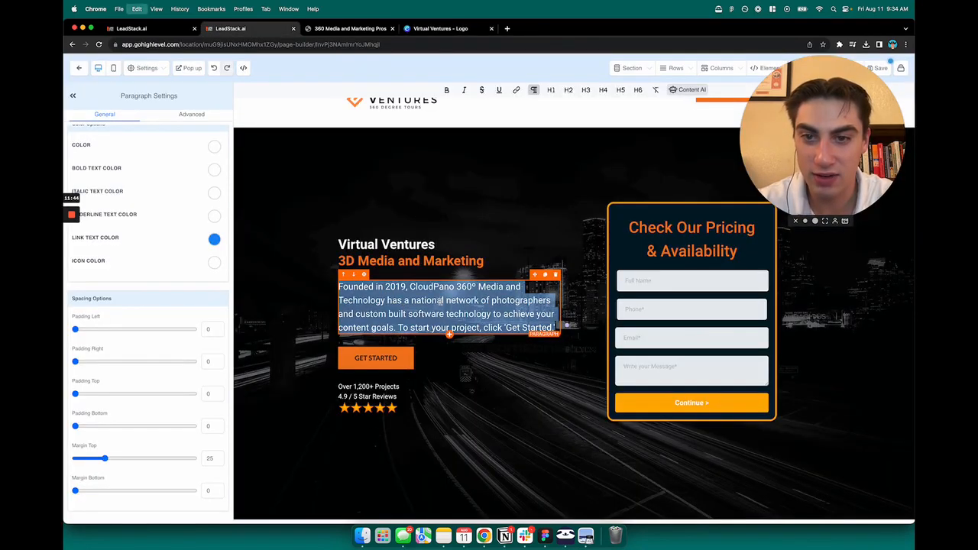
Step: Paste the Virtual Ventures 3D and 360 tour description, removing the blank line after 'Florida.'
type("Virtual Ventures provides immersive 3D and 360 degree virtual tours for real estate, hotels, venues, and other spaces. Based in Miami, they service clients across South Florida.")
key("BackSpace")
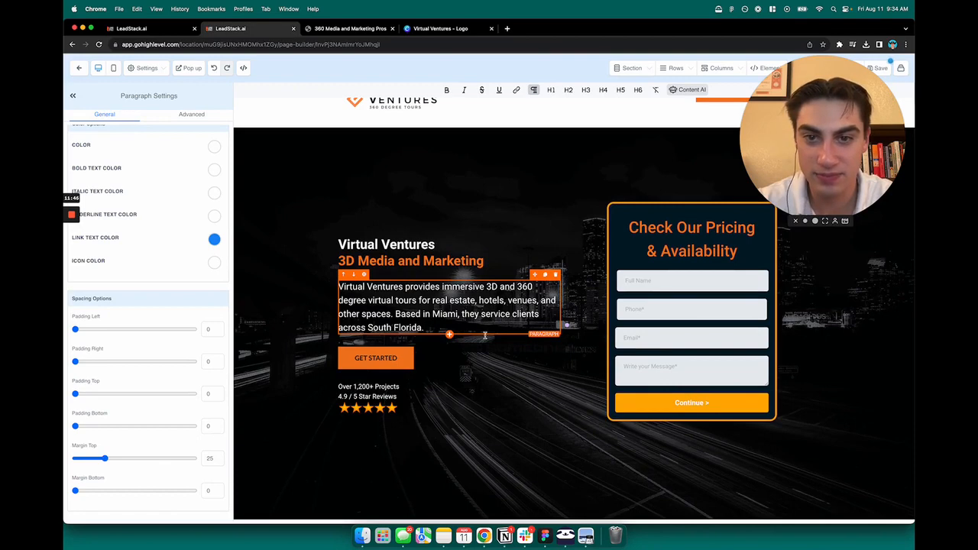
left_click(489, 391)
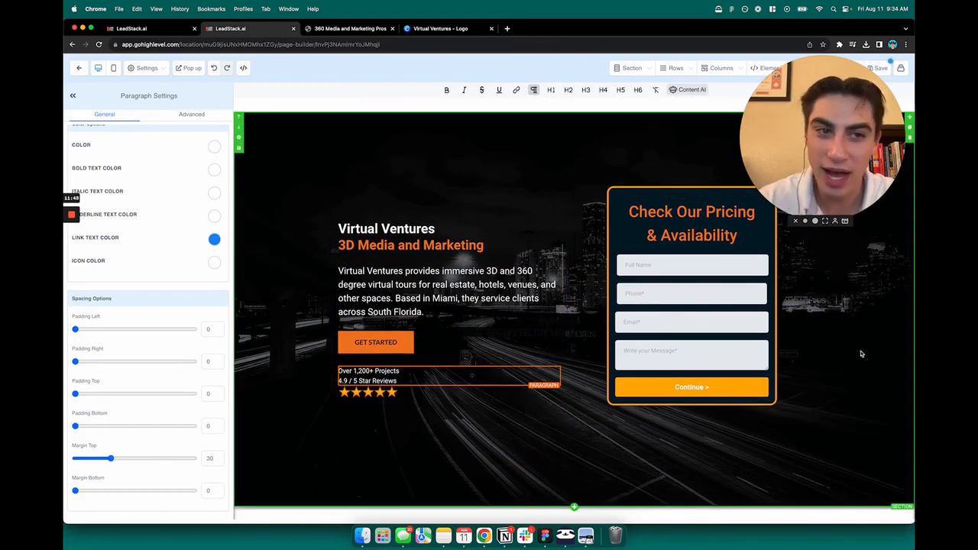
left_click(861, 354)
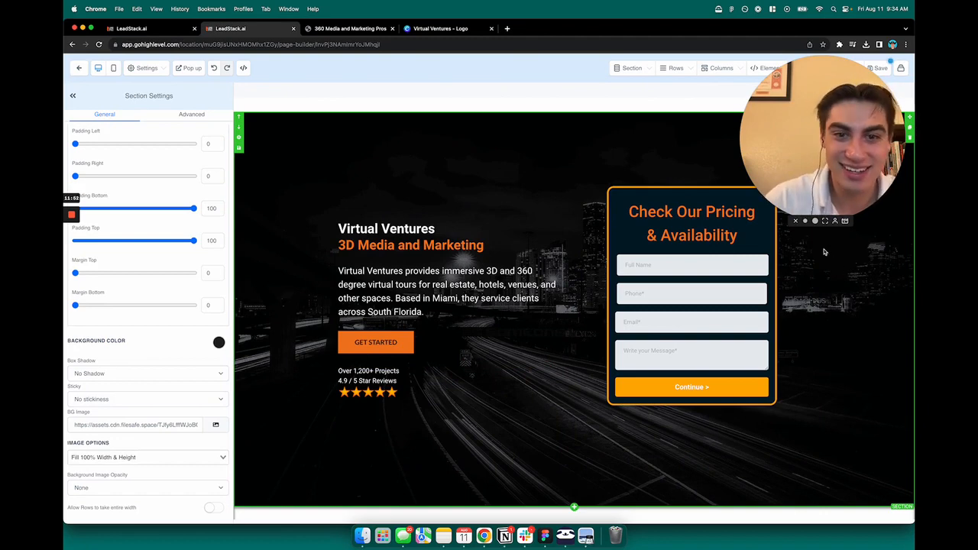
Step: Select the '3D Media and Marketing' headline text for editing
scroll(786, 227, "up", 2)
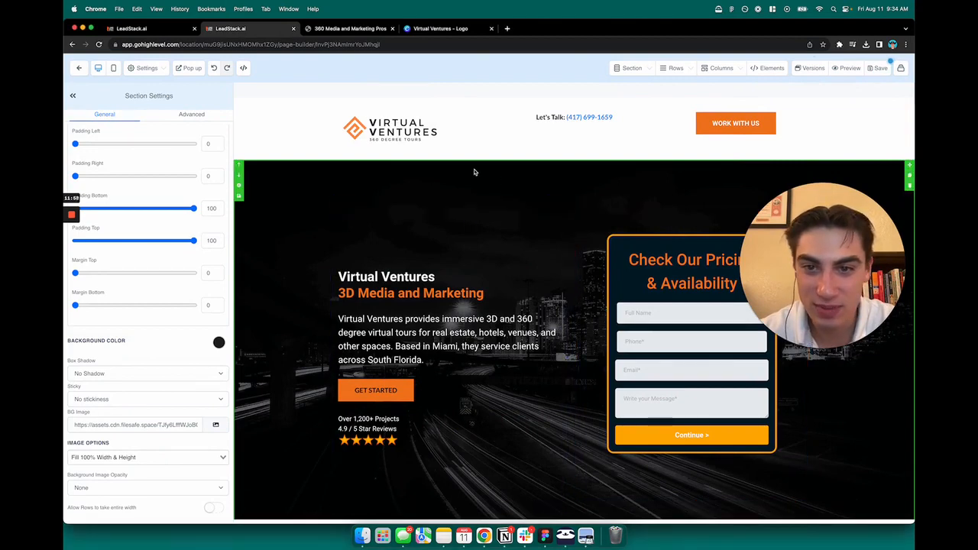
scroll(474, 171, "down", 1)
scroll(489, 191, "down", 10)
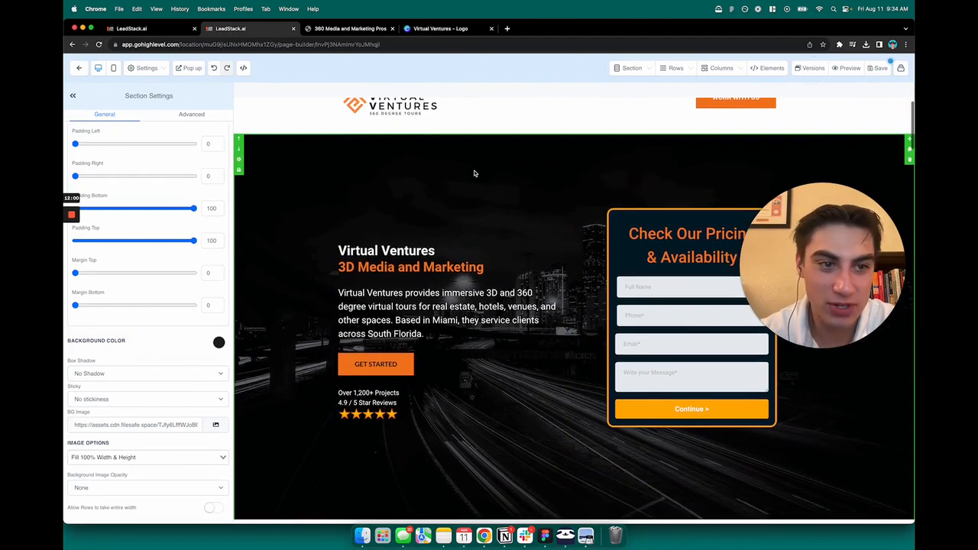
scroll(515, 216, "up", 8)
scroll(514, 216, "up", 4)
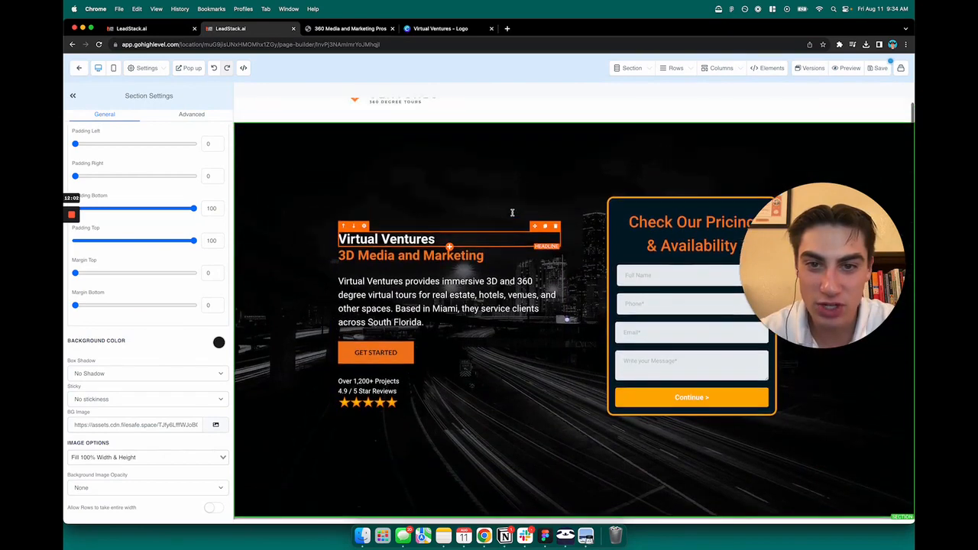
scroll(453, 227, "up", 2)
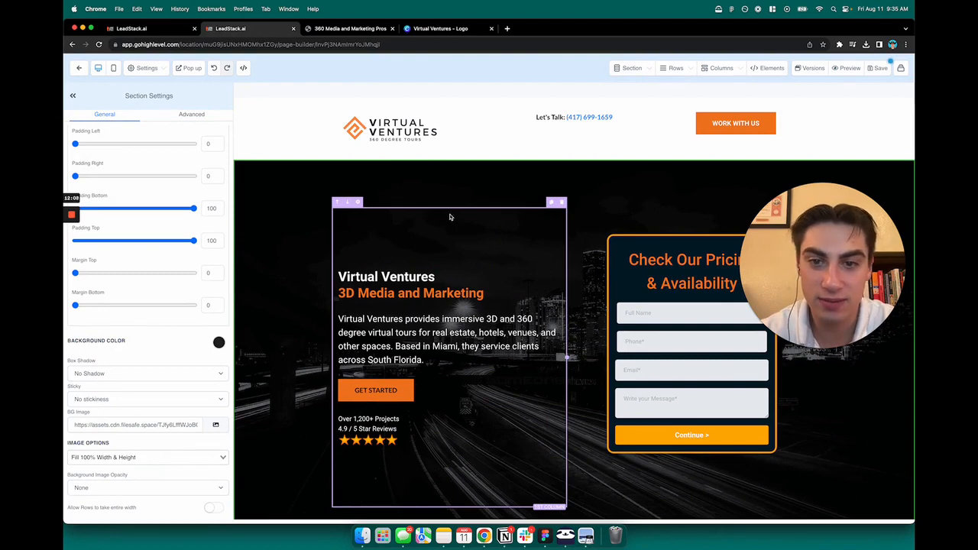
double_click(395, 293)
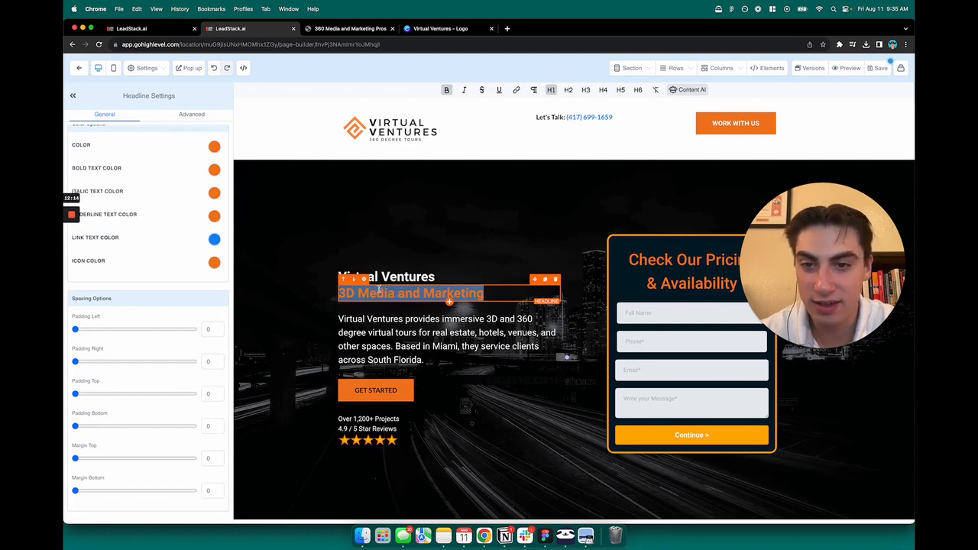
scroll(214, 176, "up", 1)
Step: Make the '3D Media and Marketing' subheadline's text colour and bold text colour orange
left_click(214, 173)
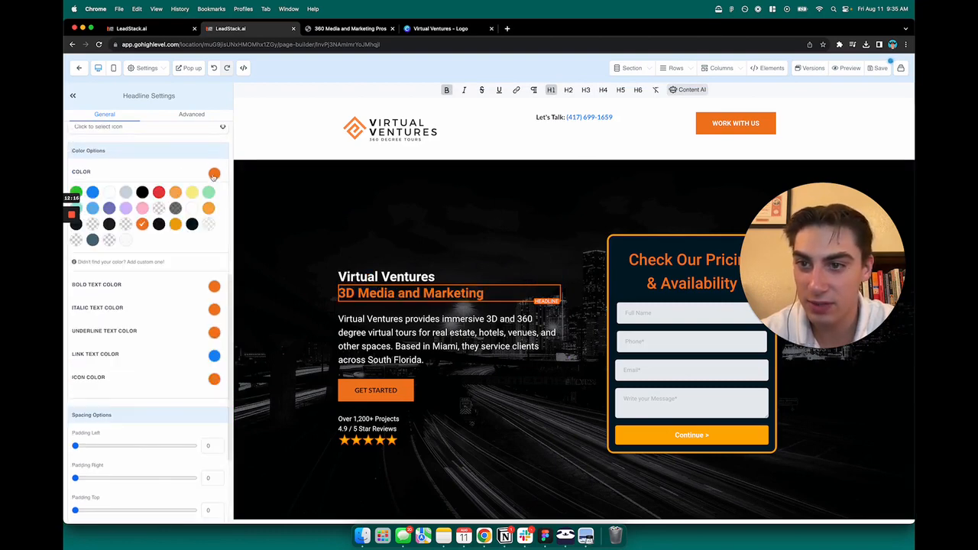
left_click(109, 193)
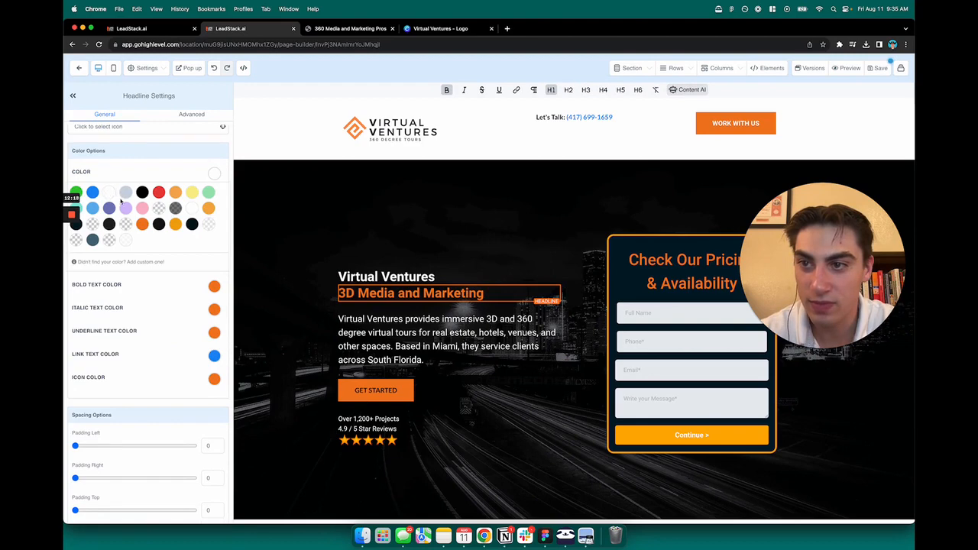
left_click(141, 224)
left_click(213, 180)
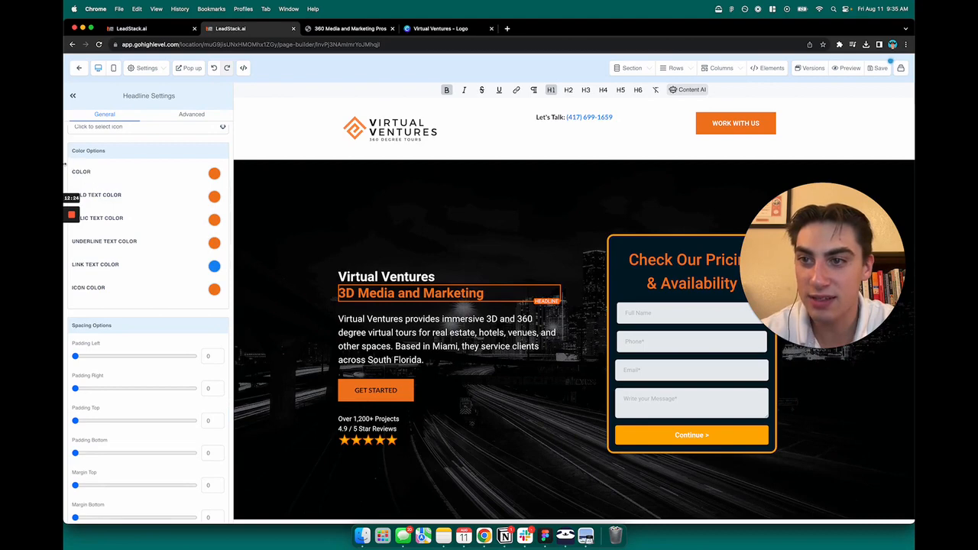
left_click_drag(65, 163, 77, 164)
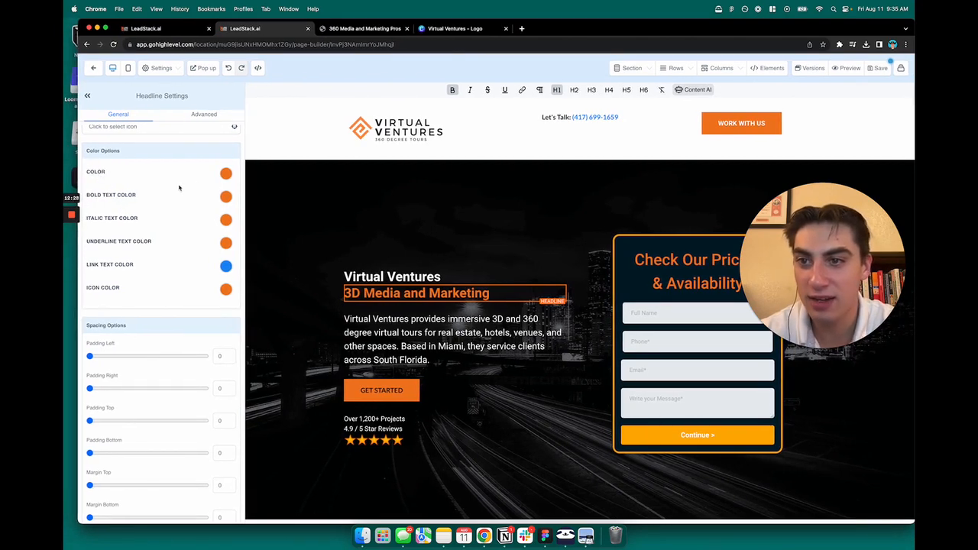
left_click(225, 196)
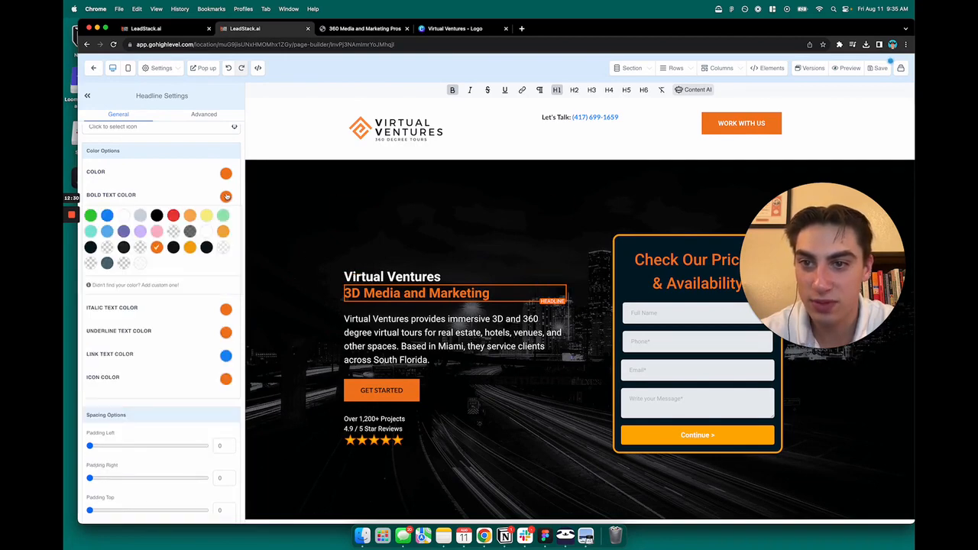
left_click(124, 216)
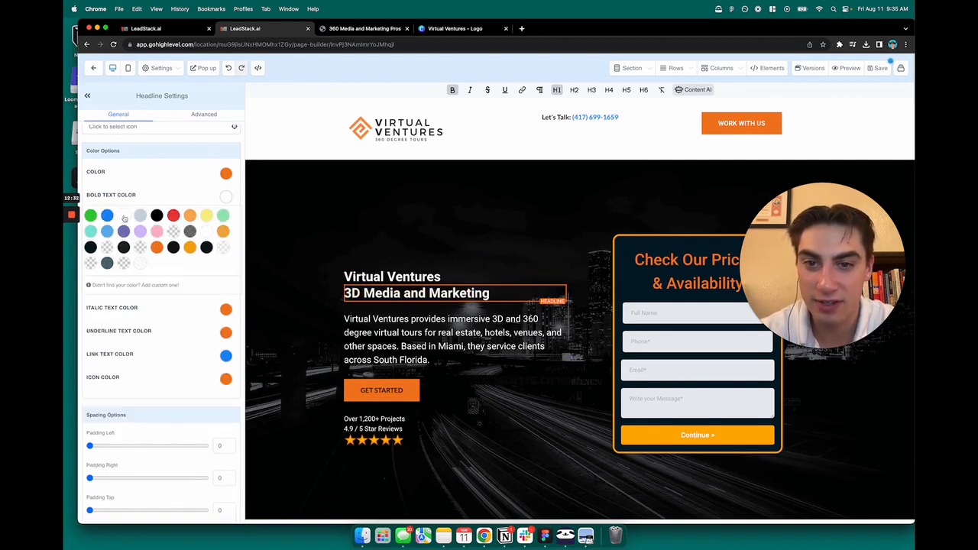
left_click(157, 247)
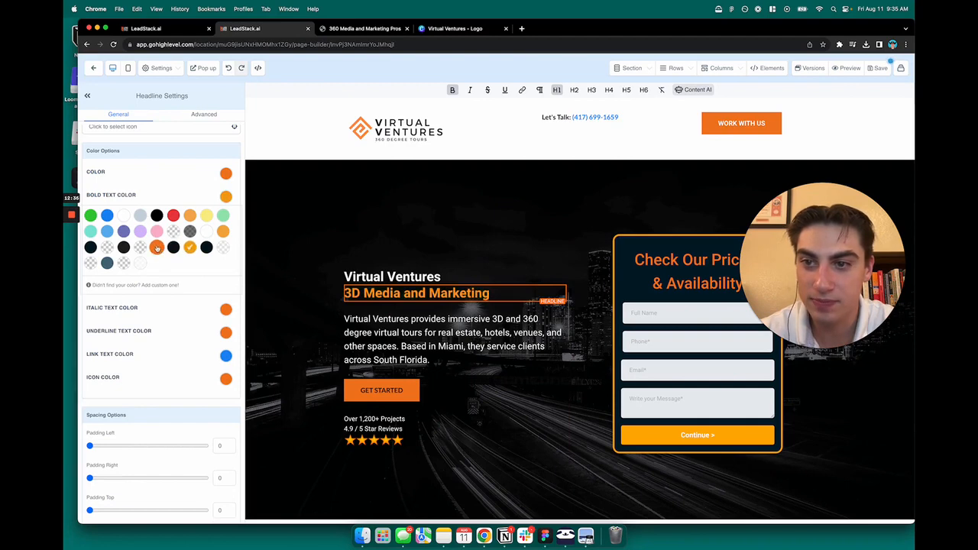
left_click(226, 197)
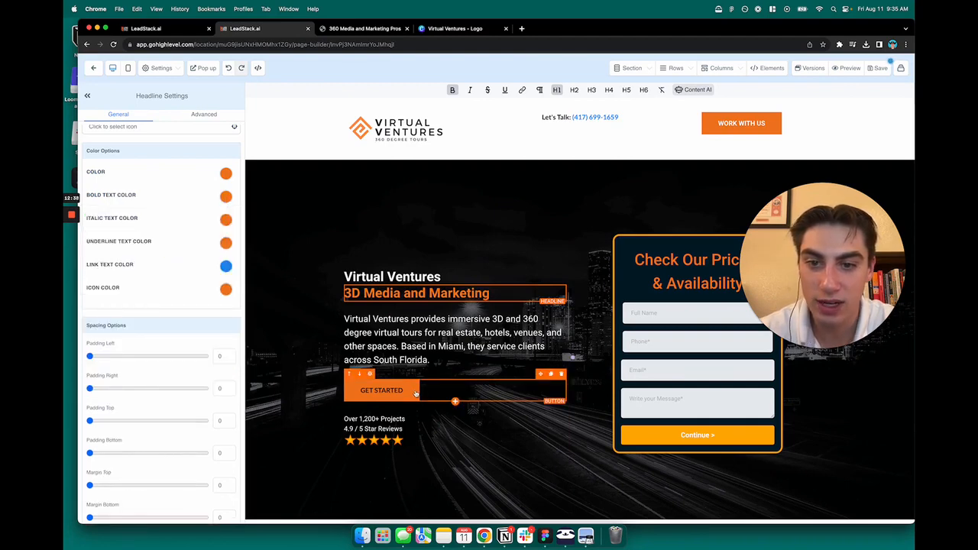
Step: Select the GET STARTED button and keep its background colour orange
left_click(415, 393)
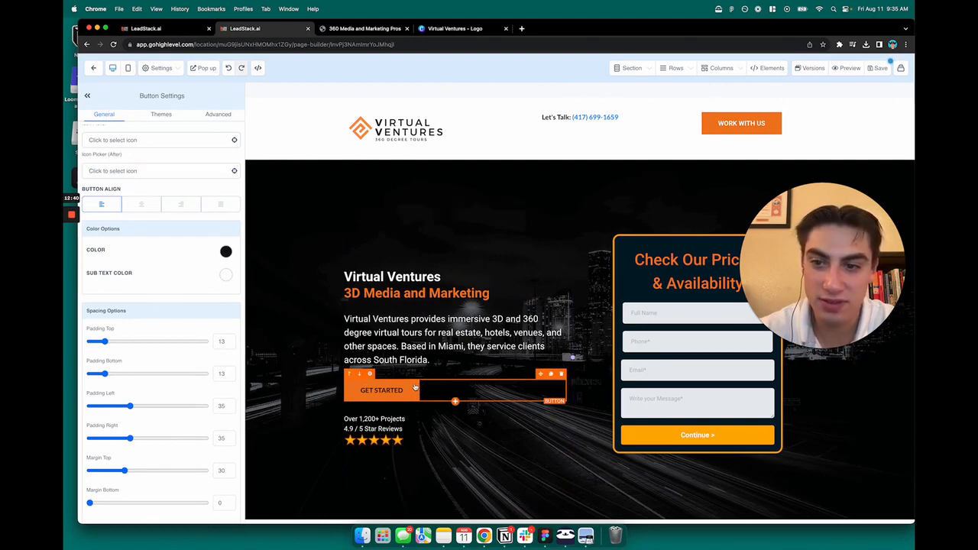
scroll(197, 291, "down", 4)
scroll(198, 291, "up", 10)
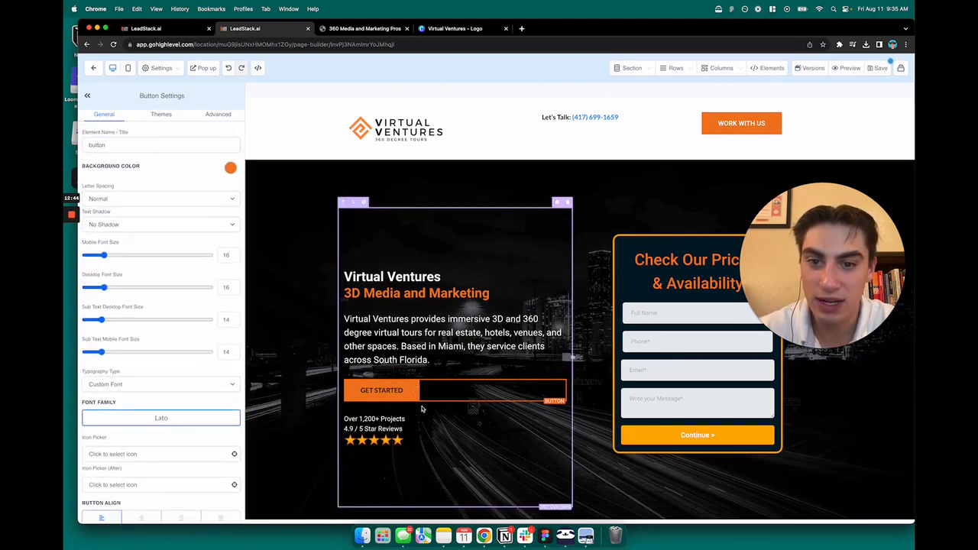
left_click(230, 168)
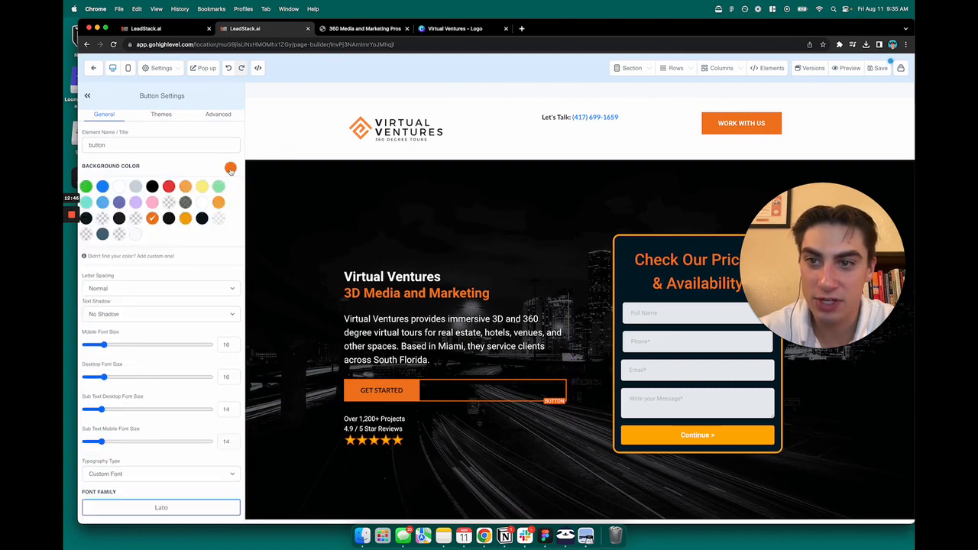
left_click(218, 187)
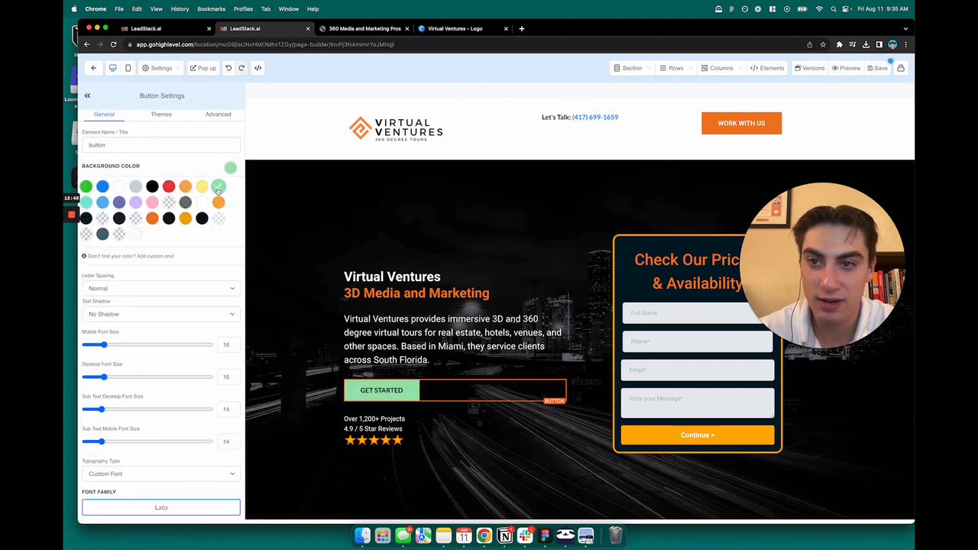
left_click(152, 218)
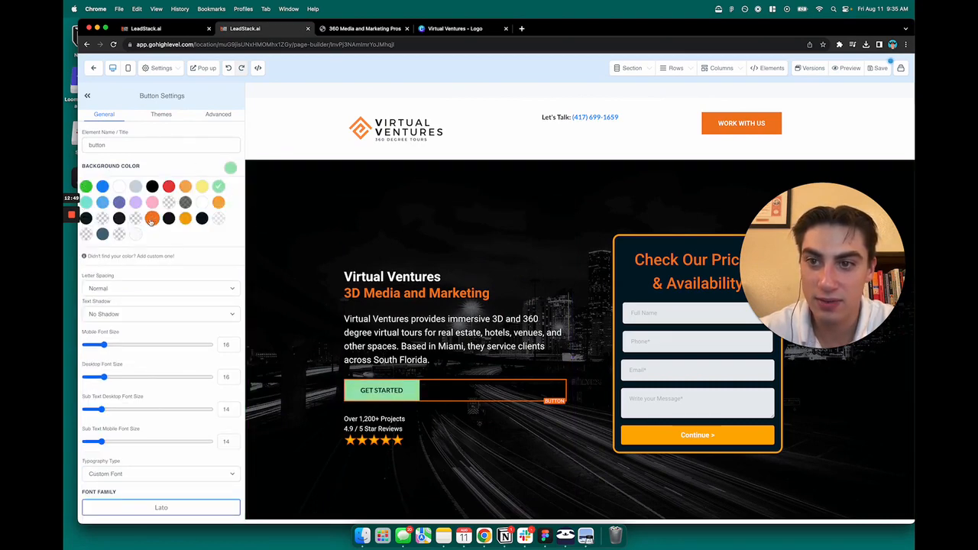
left_click(231, 168)
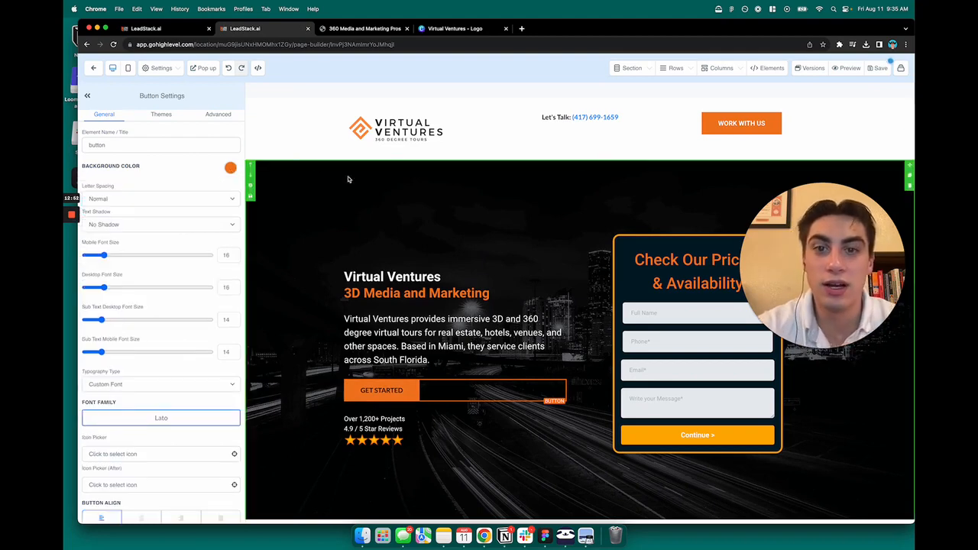
Step: Scroll Button Settings down to Button Actions, showing the current Open popup link
scroll(488, 290, "down", 3)
scroll(544, 340, "down", 5)
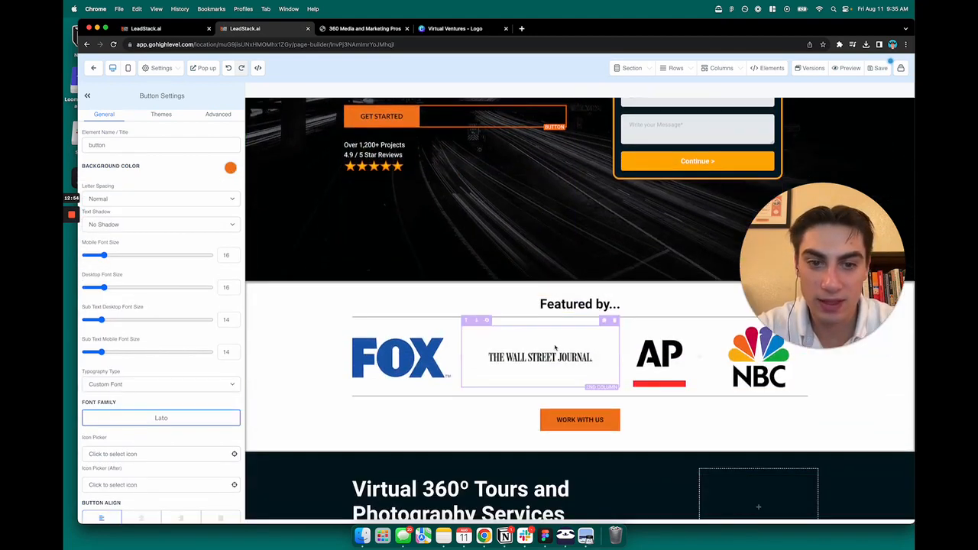
scroll(555, 347, "up", 8)
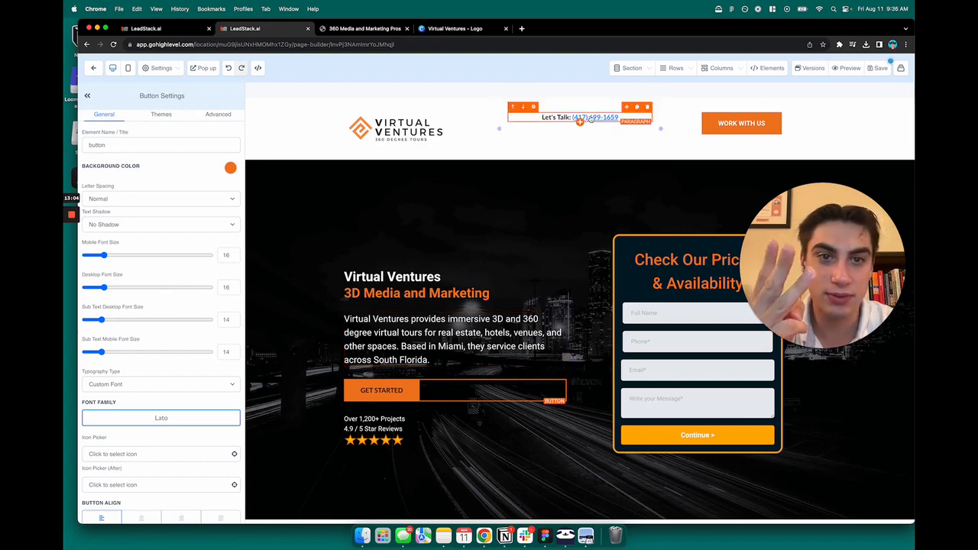
scroll(585, 226, "down", 2)
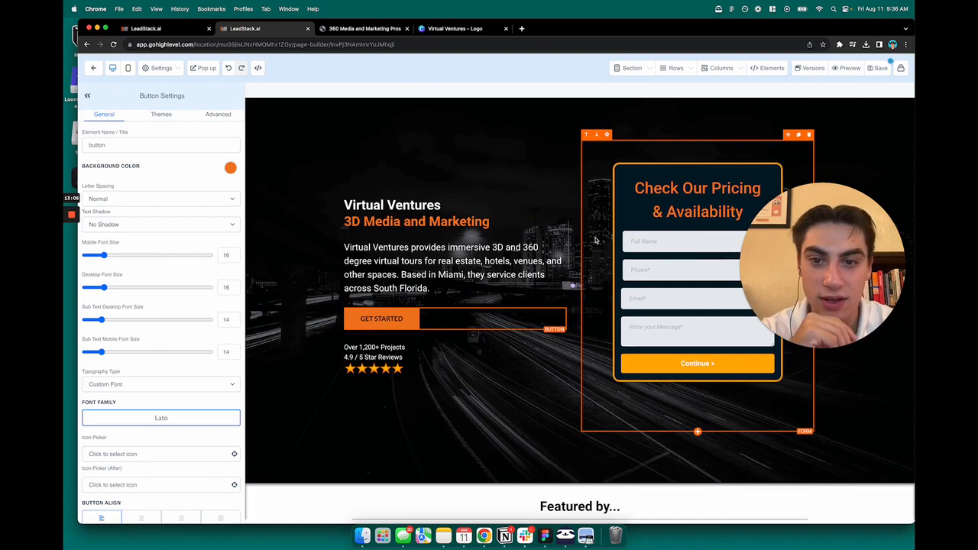
scroll(595, 240, "up", 2)
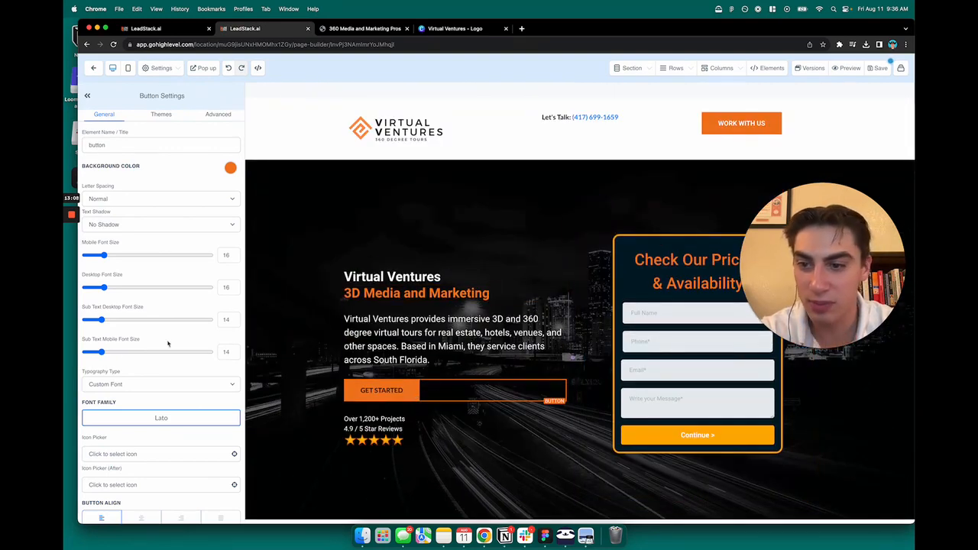
scroll(169, 344, "down", 10)
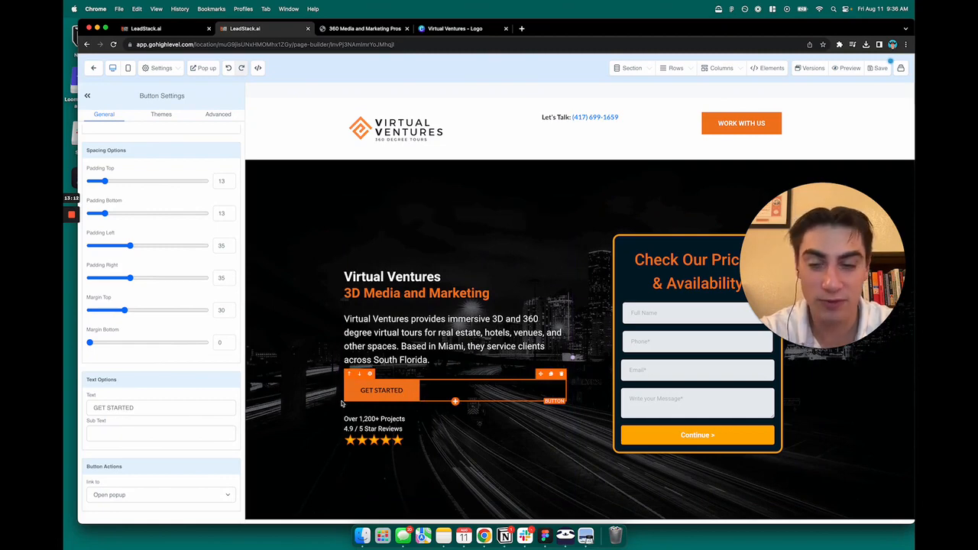
Step: Review the button's Link to options, leaving Open popup selected for now
left_click(145, 494)
left_click(142, 495)
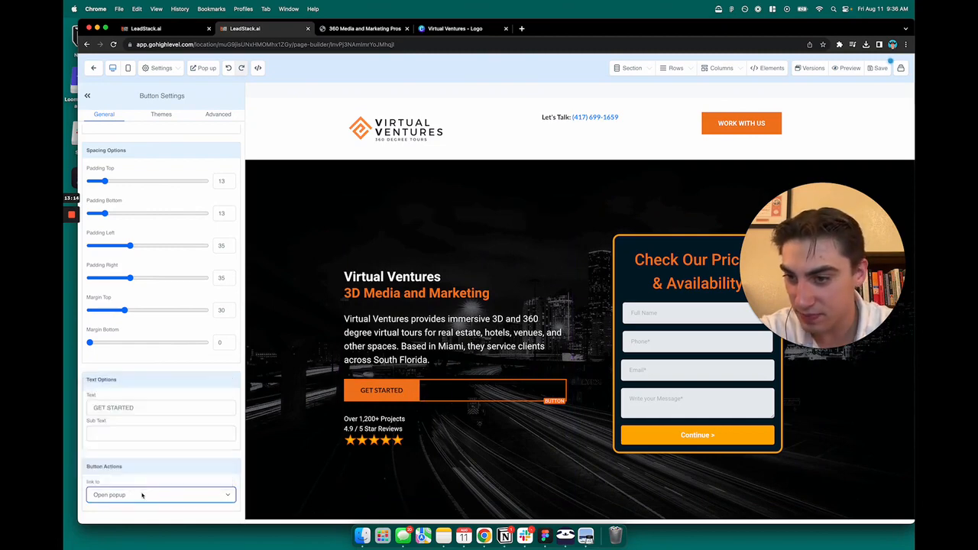
left_click(142, 495)
left_click(142, 495)
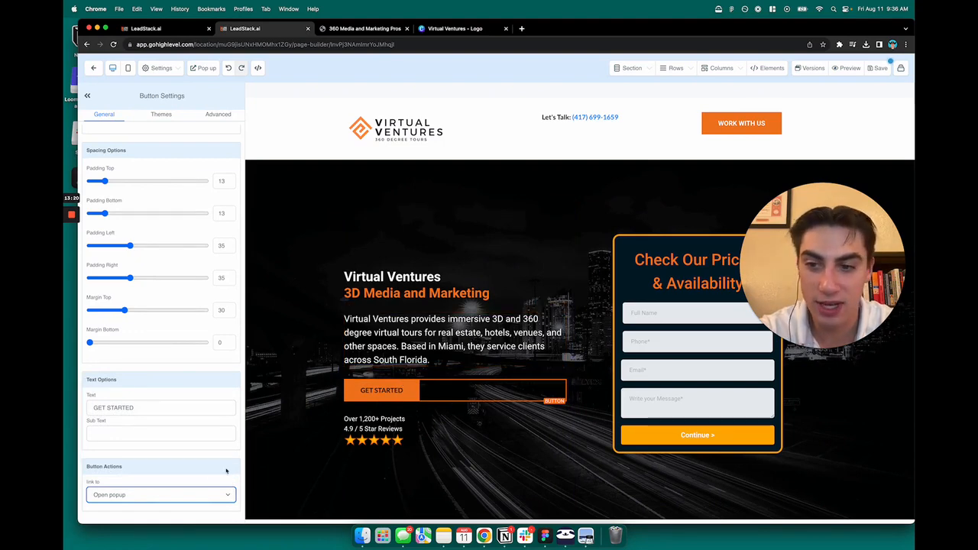
scroll(164, 428, "up", 5)
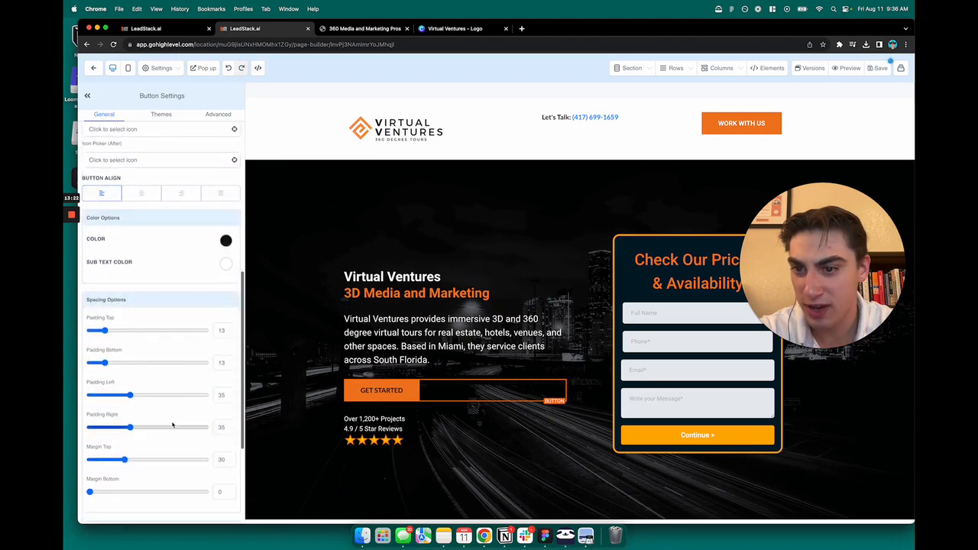
scroll(157, 474, "down", 5)
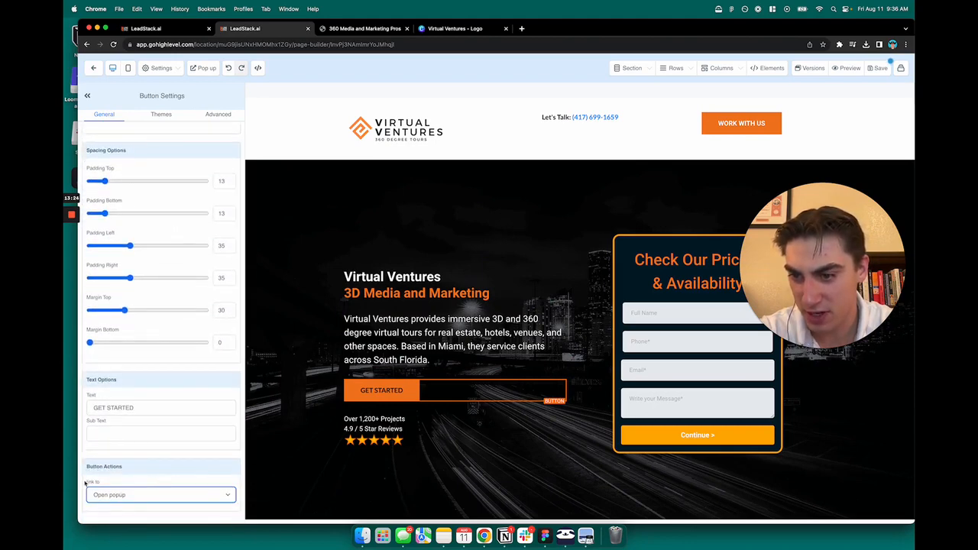
Step: Link GET STARTED to the website URL leadstack.ai in a new tab, then save and preview
left_click(108, 494)
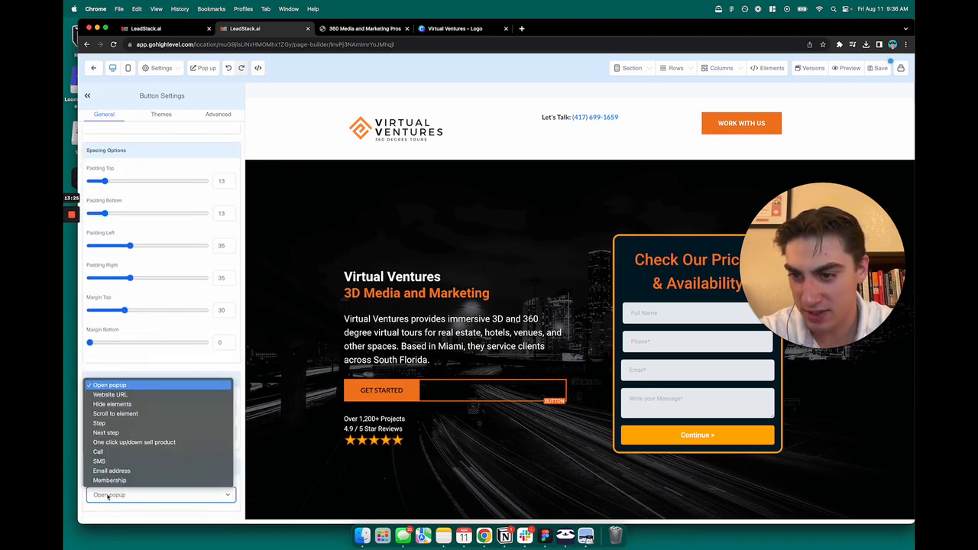
left_click(123, 395)
scroll(153, 451, "down", 2)
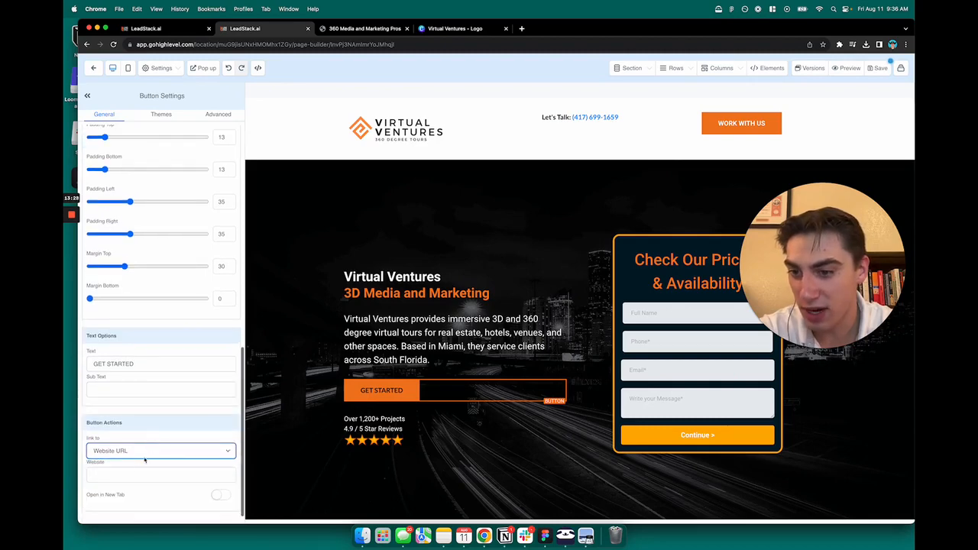
left_click(136, 472)
type("leadstack.ai")
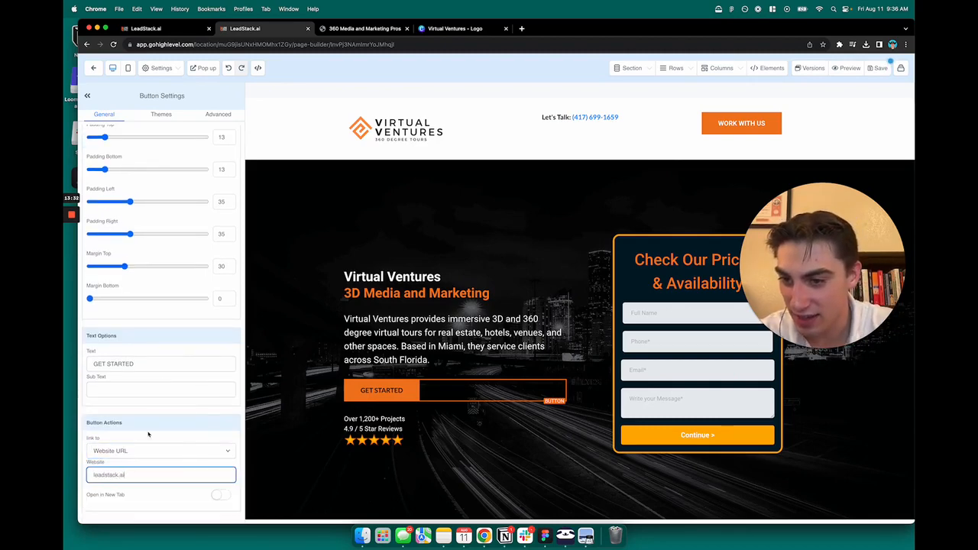
left_click(220, 494)
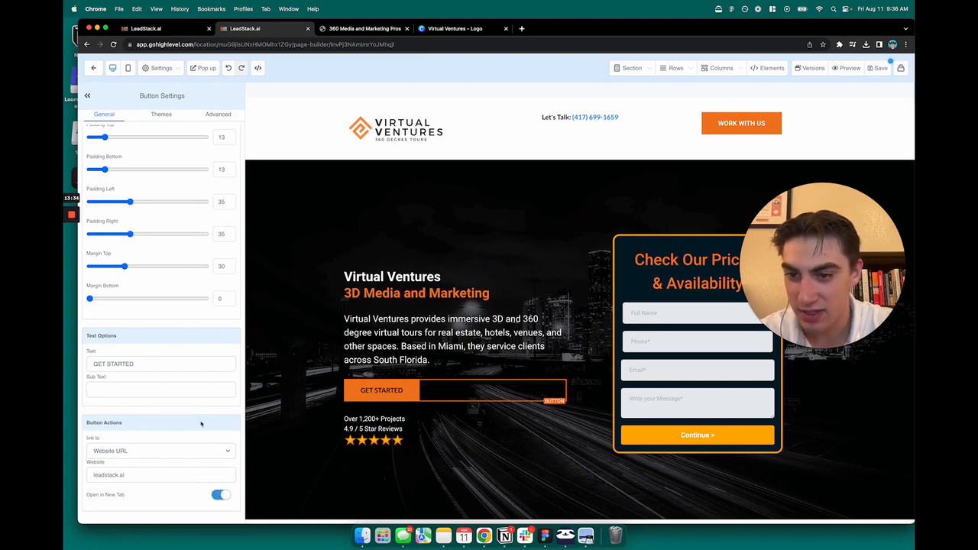
left_click(878, 69)
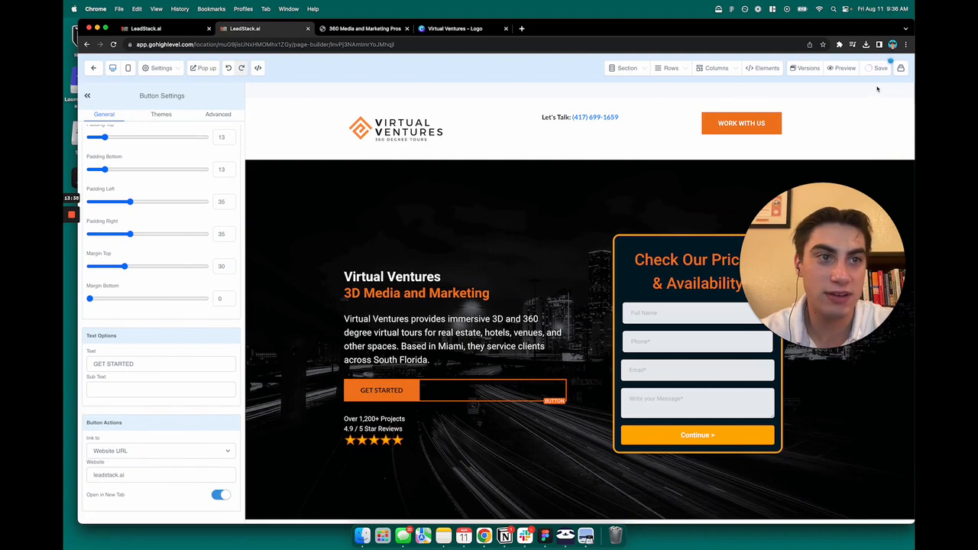
left_click(843, 68)
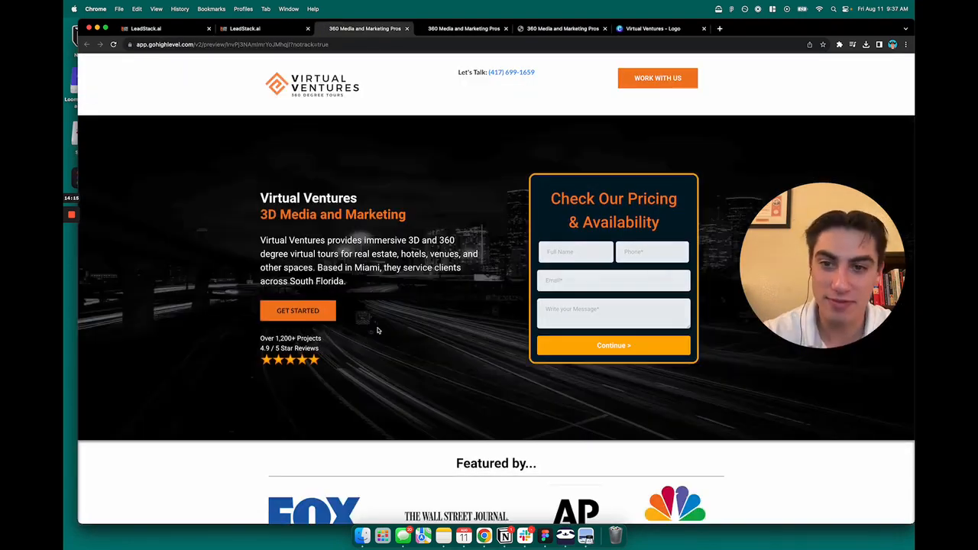
Step: Confirm in the preview that GET STARTED opens leadstack.ai, then go back to the editor
left_click(298, 311)
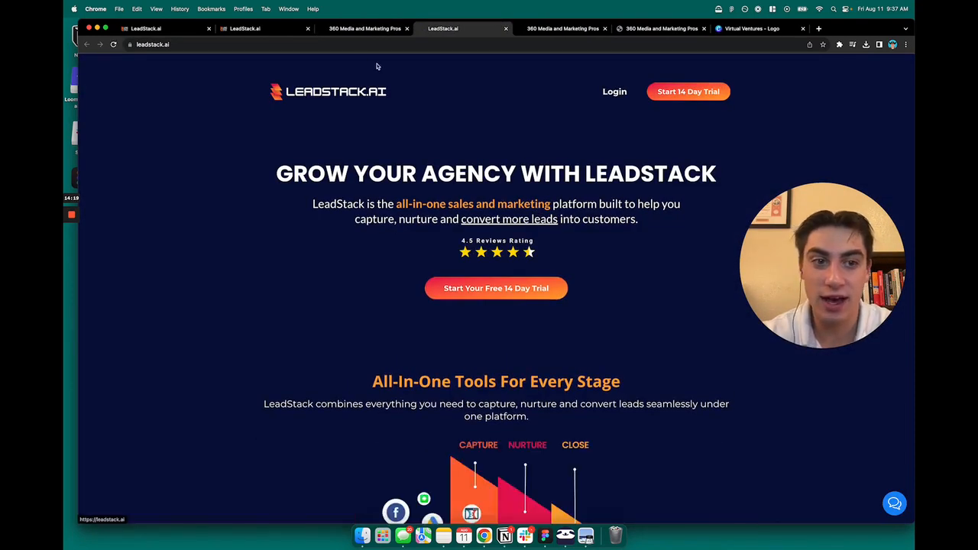
key("super+w")
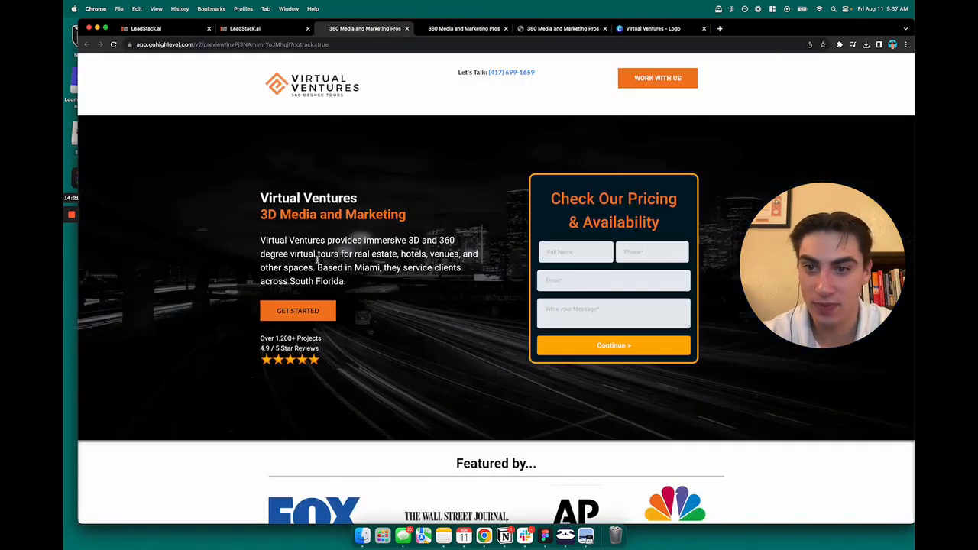
left_click(635, 77)
left_click(641, 125)
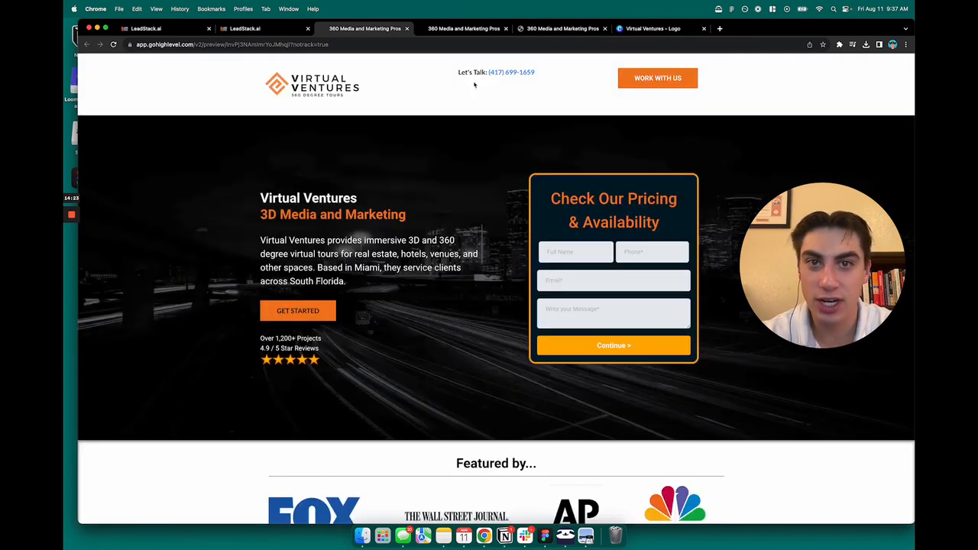
left_click(282, 28)
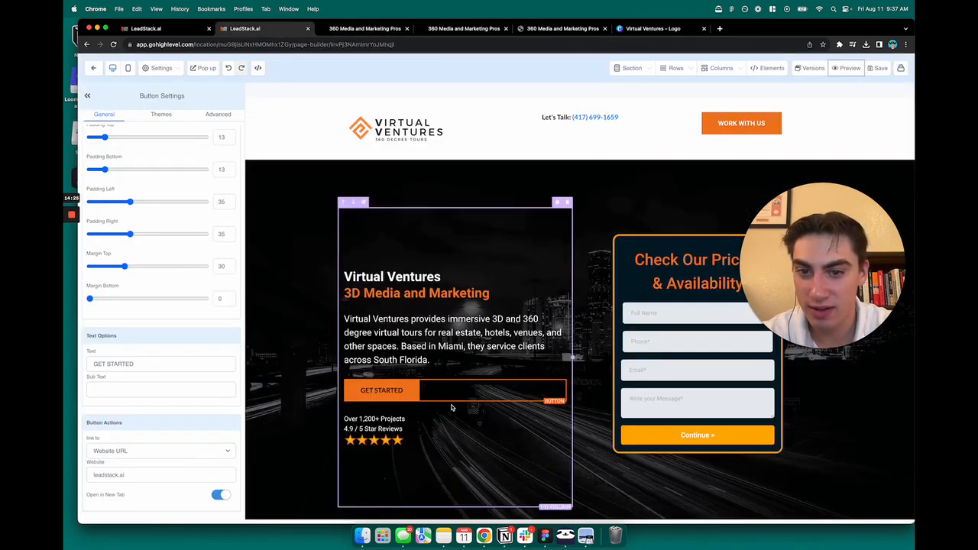
Step: Set the GET STARTED button's link action back to Open popup
left_click(140, 448)
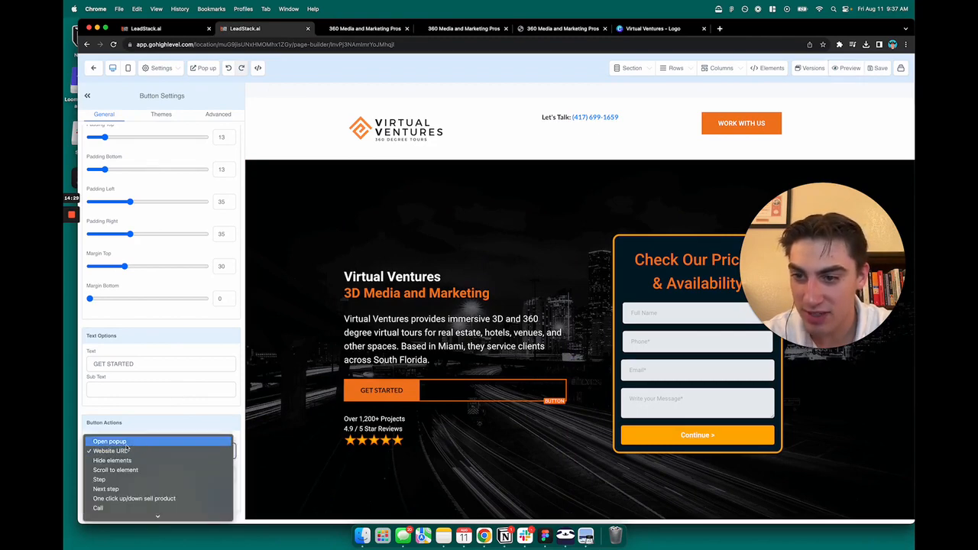
left_click(115, 441)
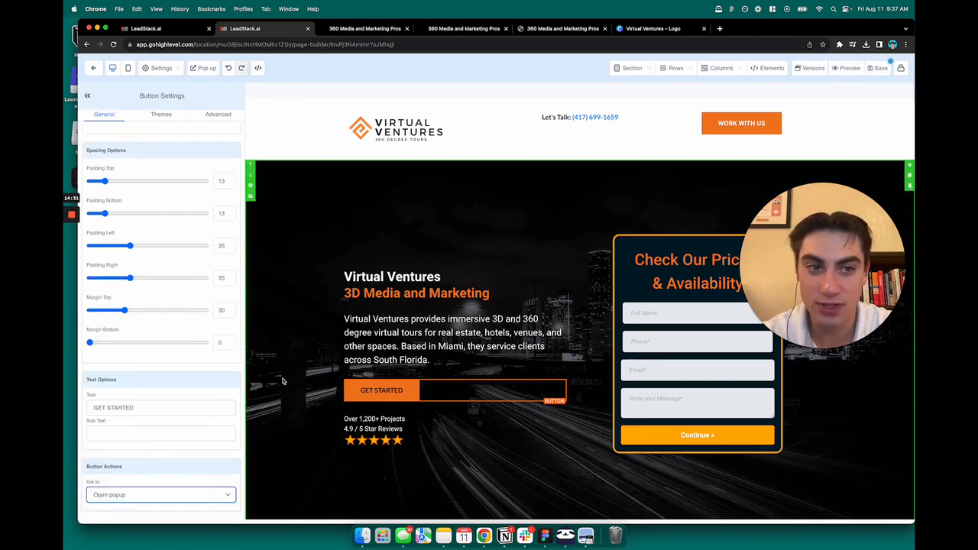
left_click(359, 306)
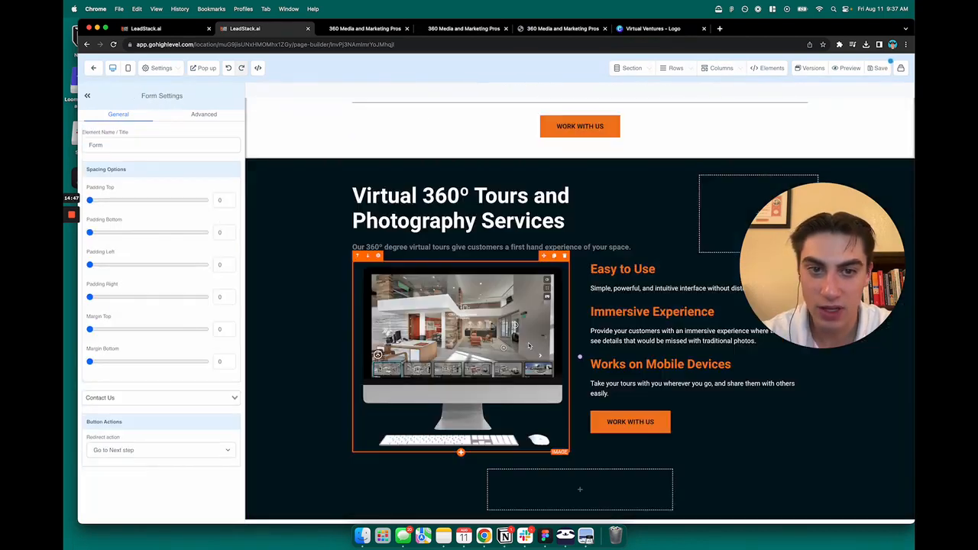
Step: Scroll down to the About CloudPano section and select its description paragraph
scroll(528, 345, "down", 1)
scroll(581, 328, "down", 10)
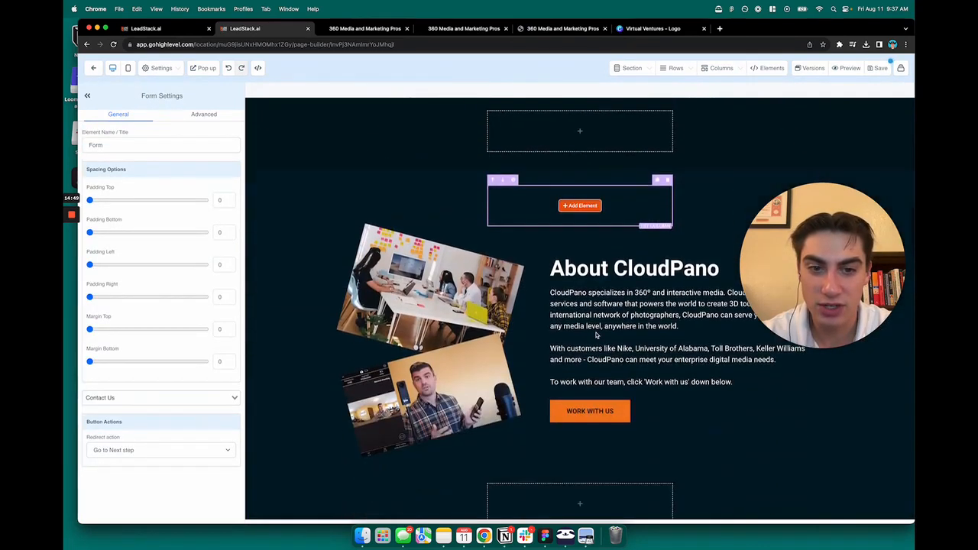
scroll(596, 333, "up", 10)
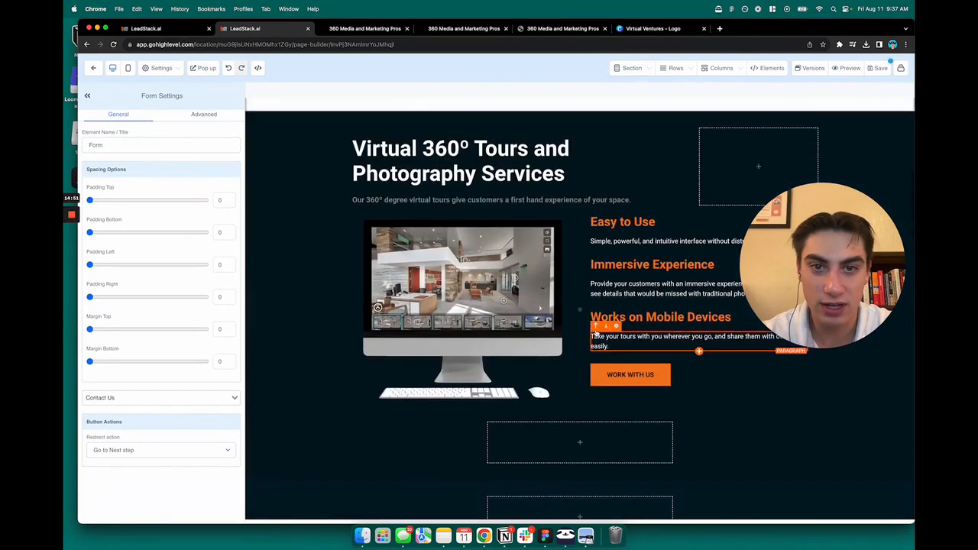
scroll(595, 330, "down", 7)
scroll(595, 330, "down", 3)
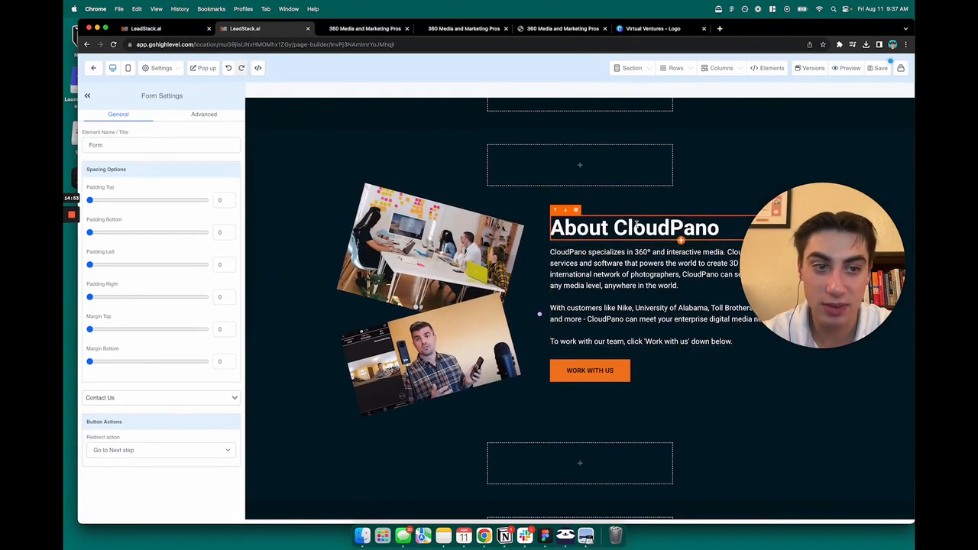
double_click(636, 227)
left_click(602, 286)
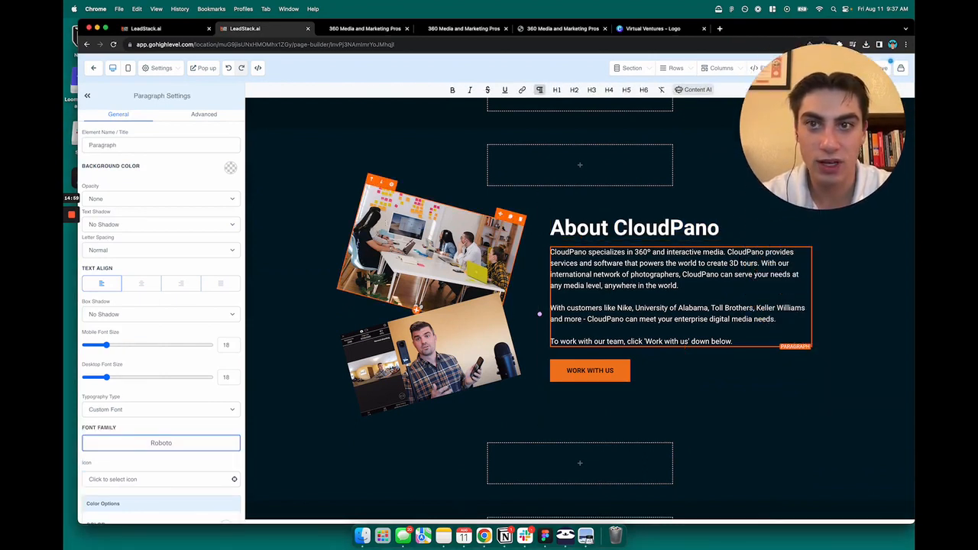
Step: Open unsplash.com in a new Chrome tab, with the browser window at full width
key("super+t")
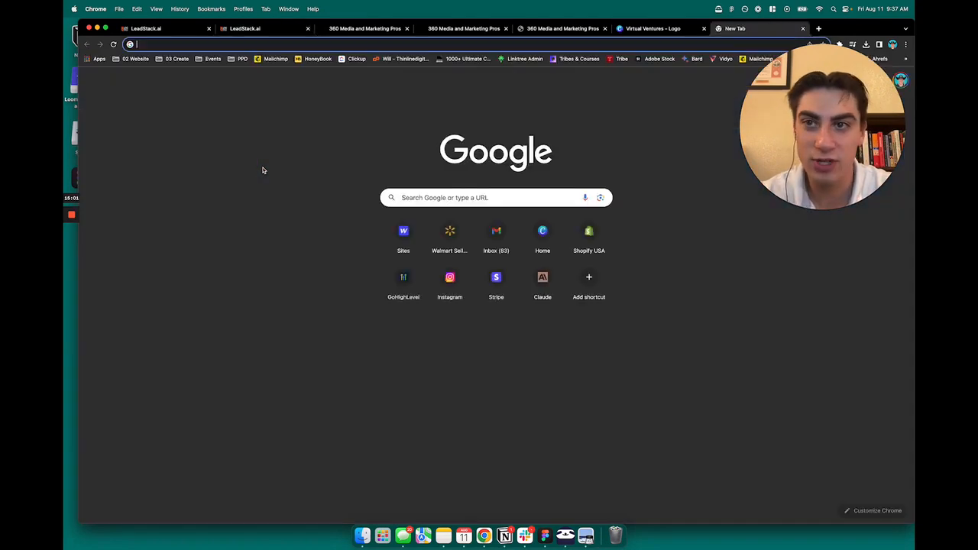
type("uns")
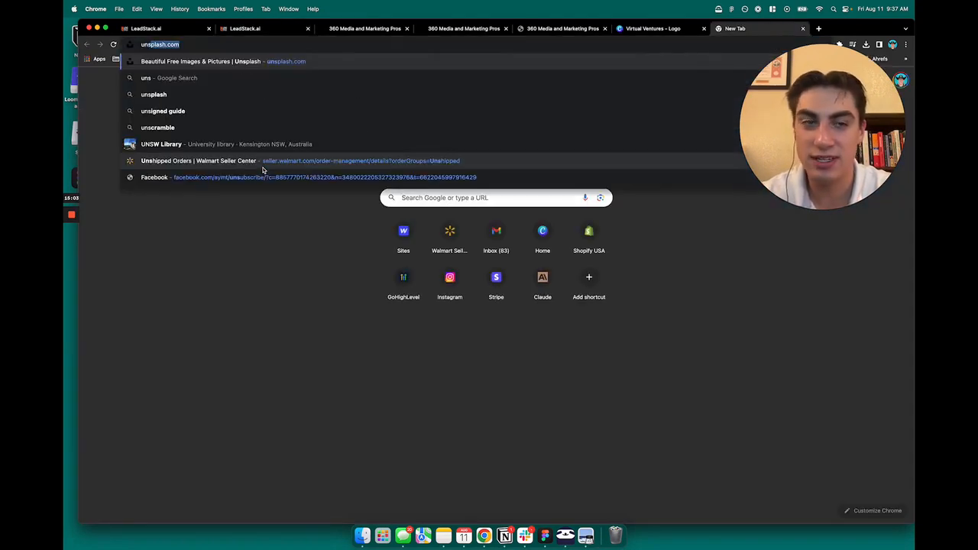
key("Return")
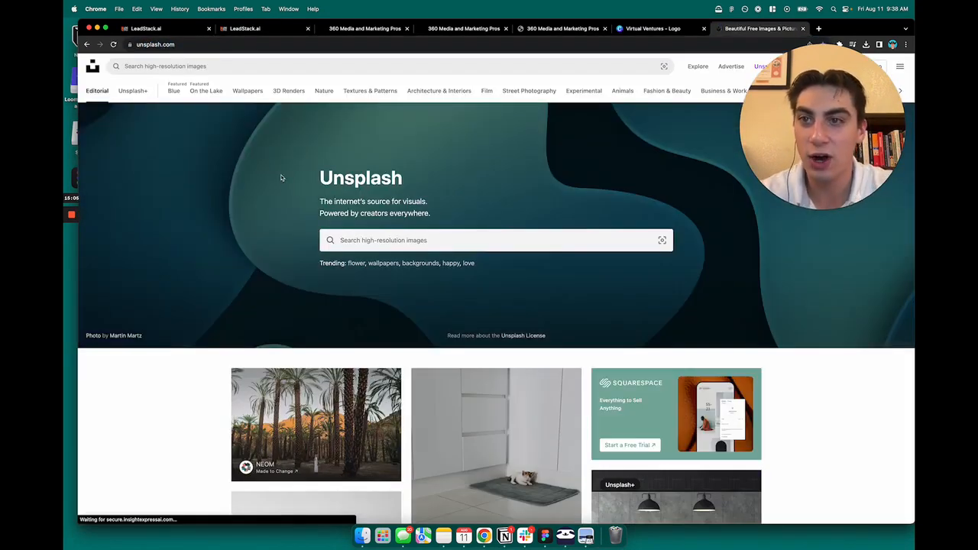
left_click_drag(914, 323, 748, 314)
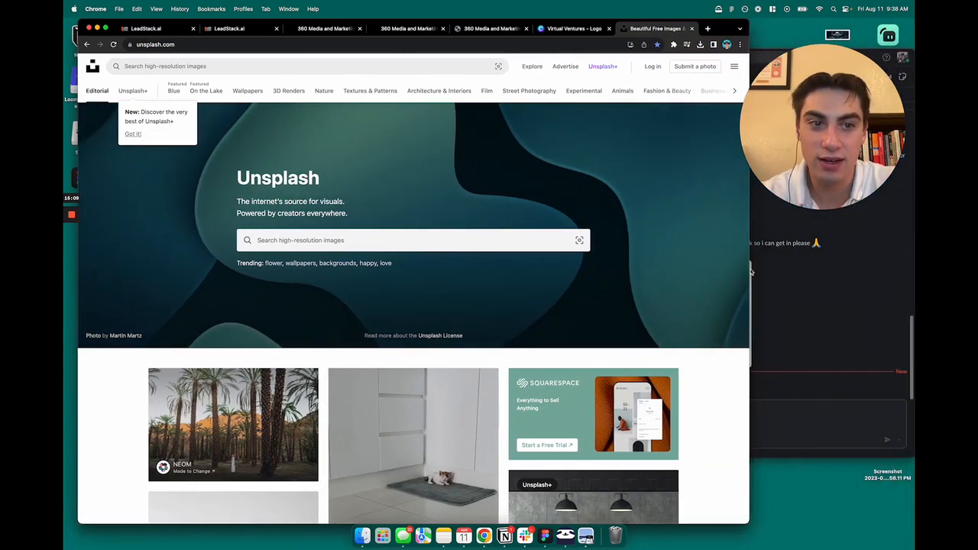
double_click(724, 32)
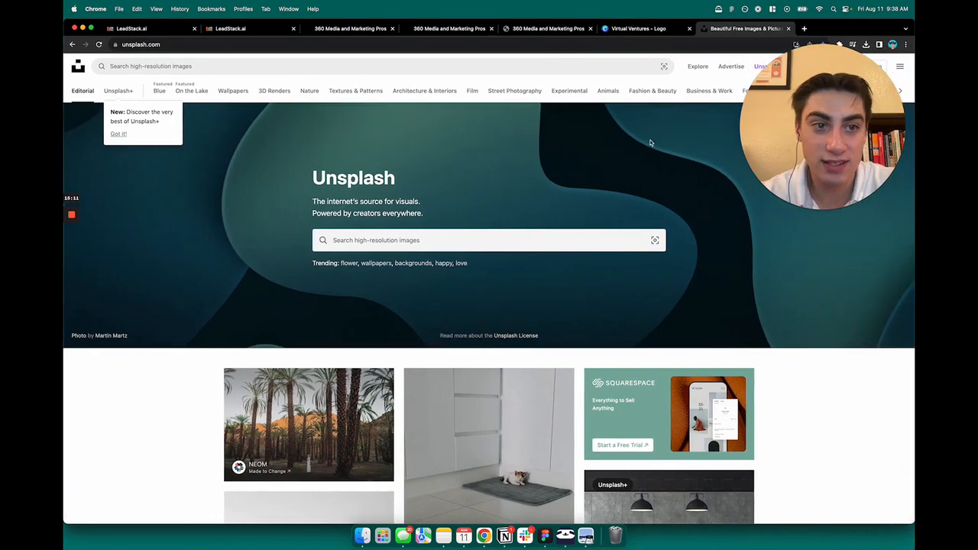
Step: Browse pexels.com in another tab, then go back to Unsplash and close the Pexels tab
key("super+t")
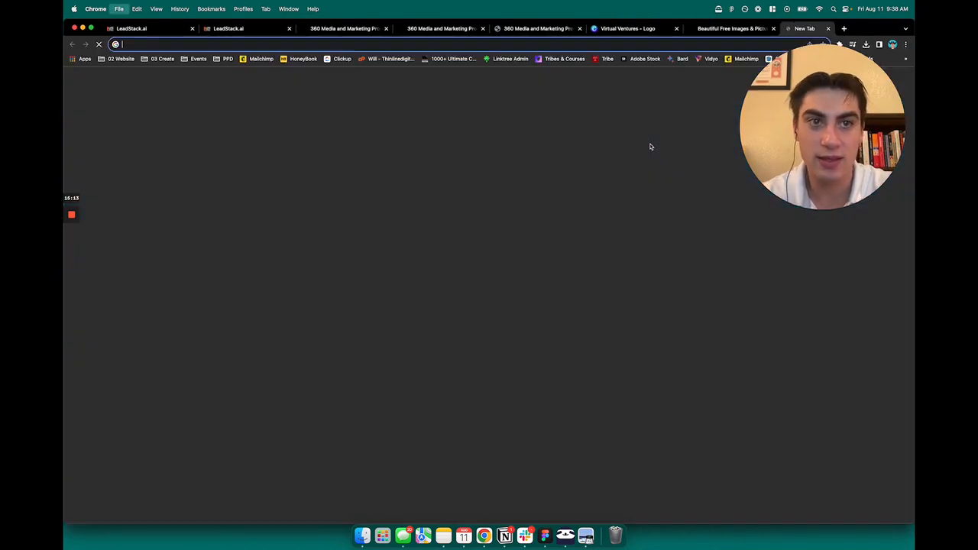
type("pexels.com")
key("Return")
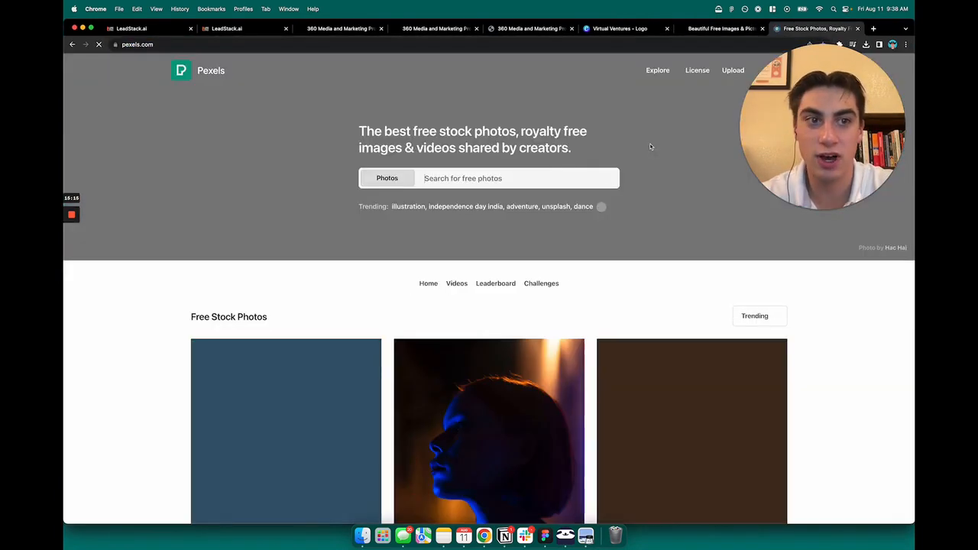
scroll(489, 221, "down", 5)
scroll(495, 238, "down", 10)
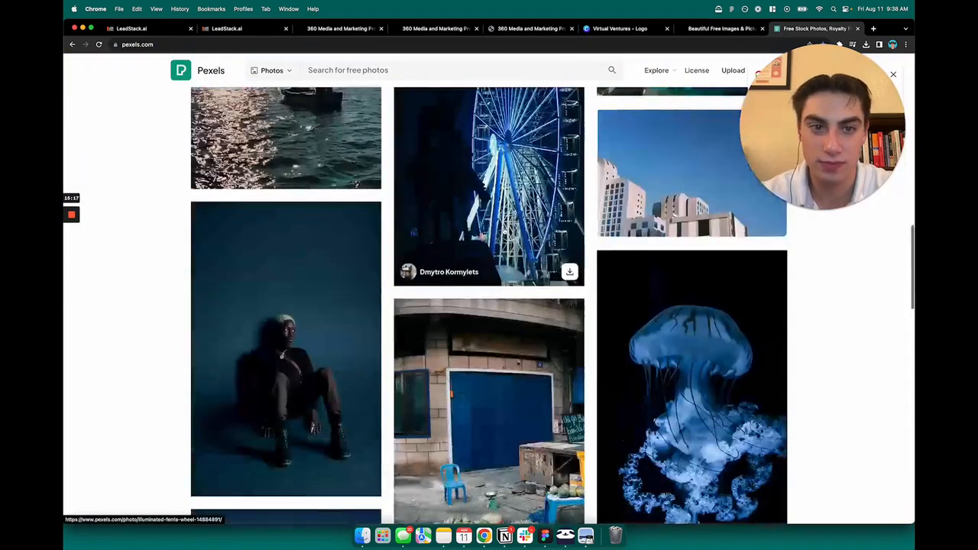
scroll(517, 205, "up", 4)
scroll(517, 205, "up", 10)
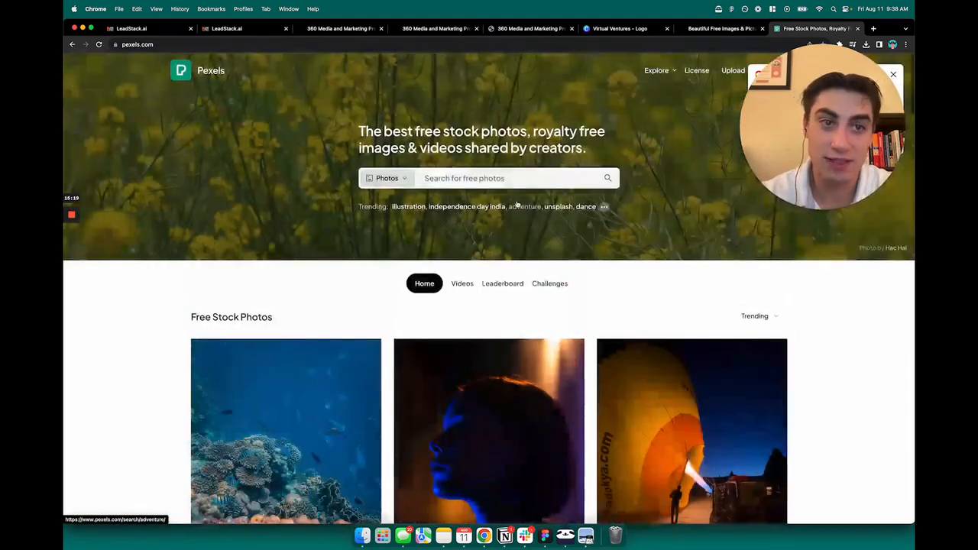
left_click(718, 28)
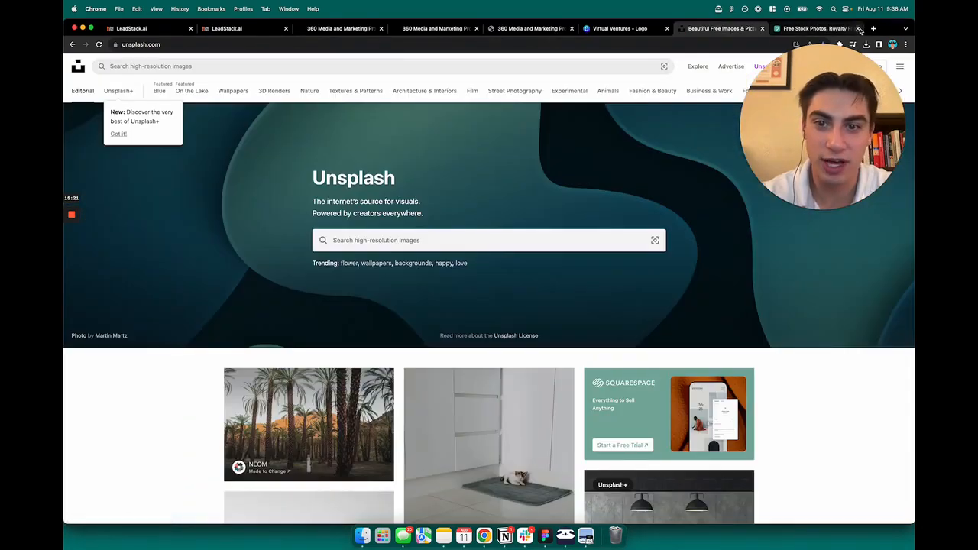
left_click(857, 28)
Step: Search Unsplash for 'virtual tour' and browse the first results
left_click(440, 241)
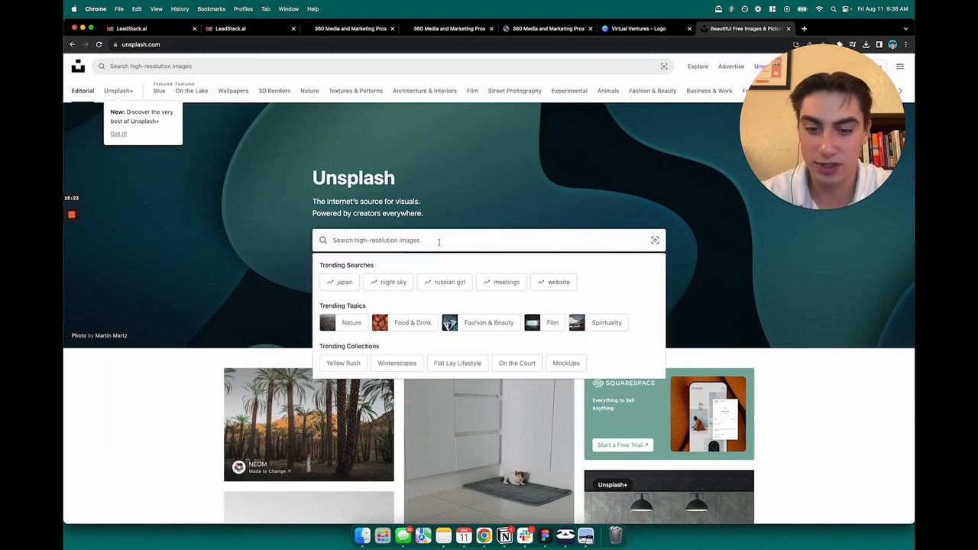
type("virtual tour")
key("Return")
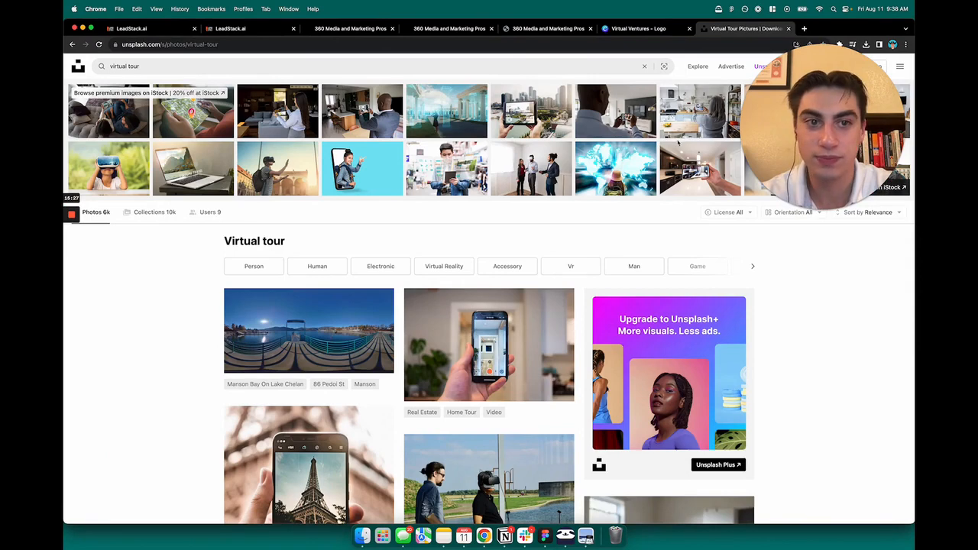
scroll(389, 223, "down", 1)
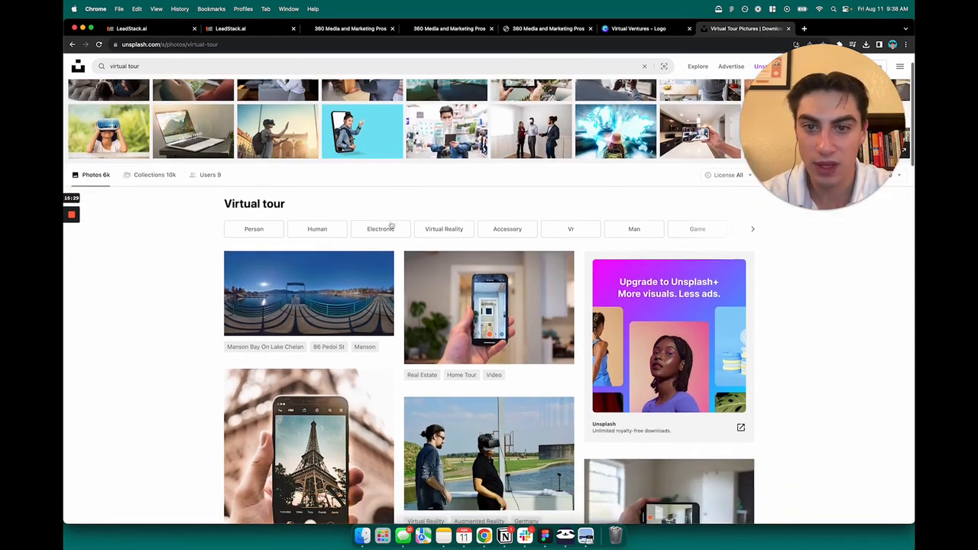
scroll(199, 275, "down", 1)
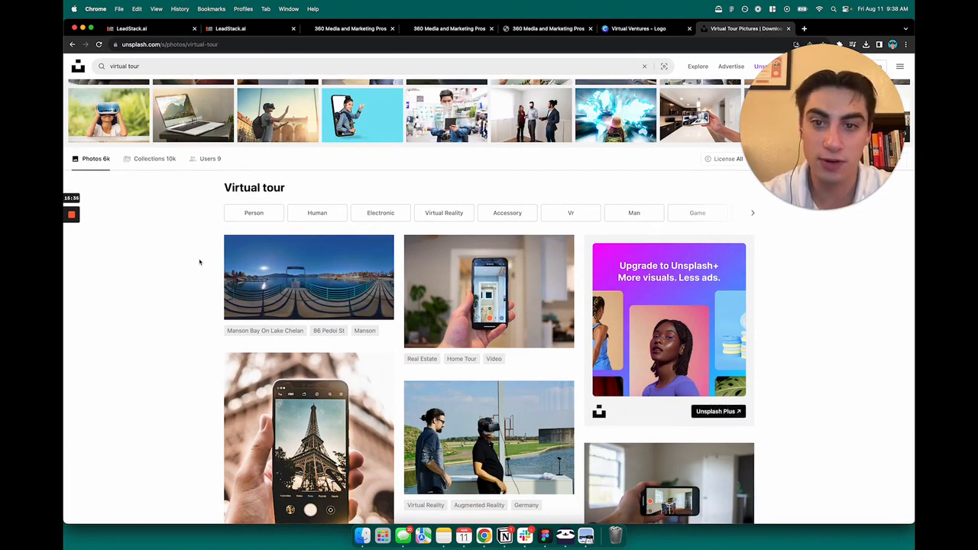
scroll(199, 262, "down", 4)
Step: Scroll to the end of the results grid and load more virtual tour photos
scroll(198, 264, "up", 4)
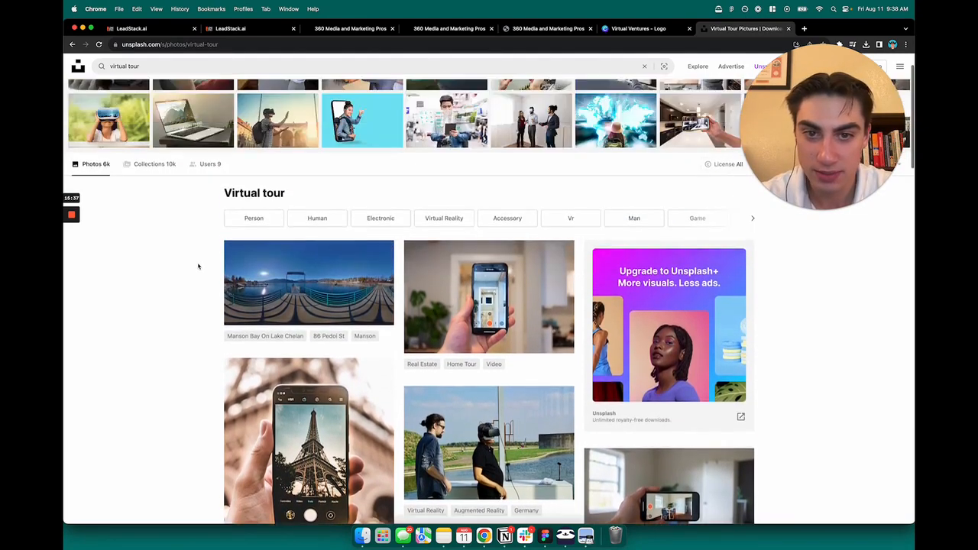
scroll(198, 267, "down", 4)
scroll(198, 268, "down", 4)
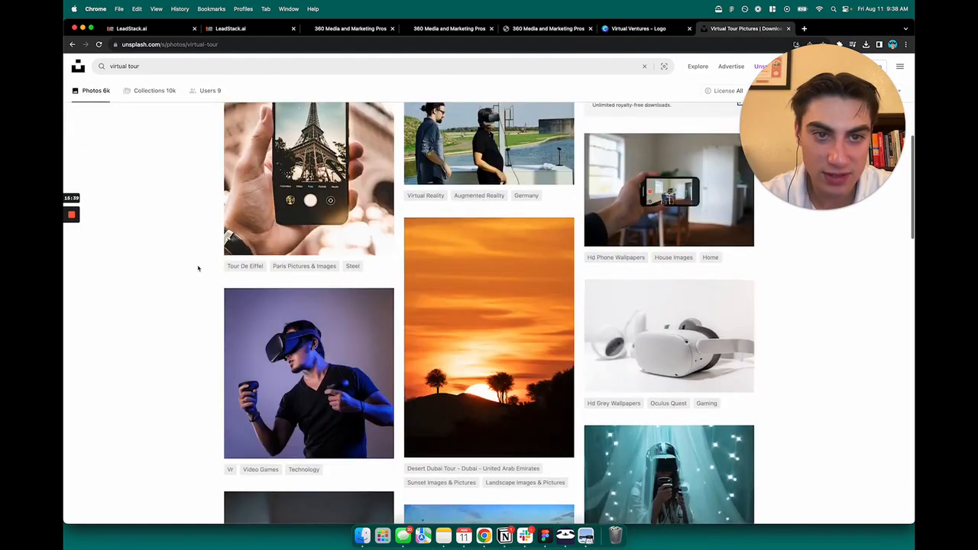
scroll(197, 267, "down", 2)
scroll(198, 268, "down", 4)
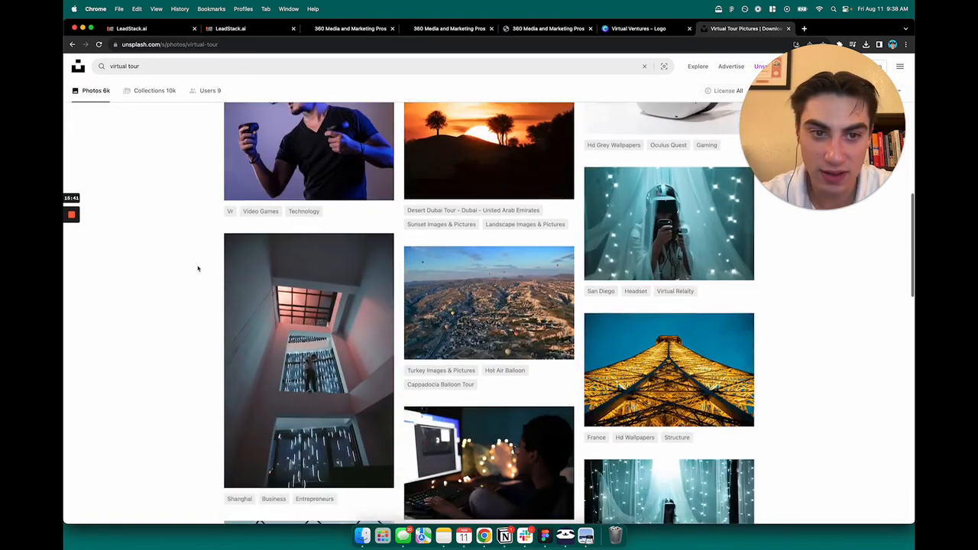
scroll(197, 268, "down", 5)
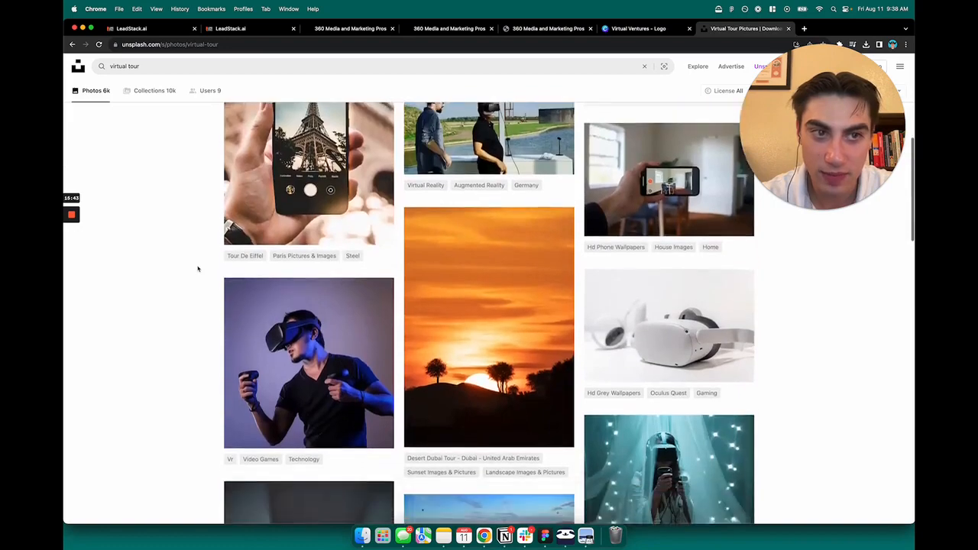
scroll(209, 268, "down", 7)
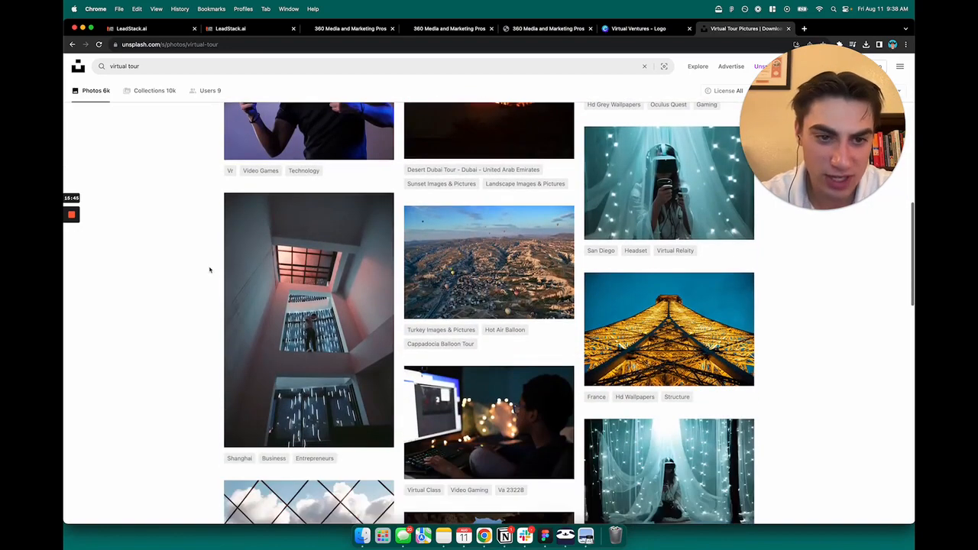
scroll(213, 271, "down", 4)
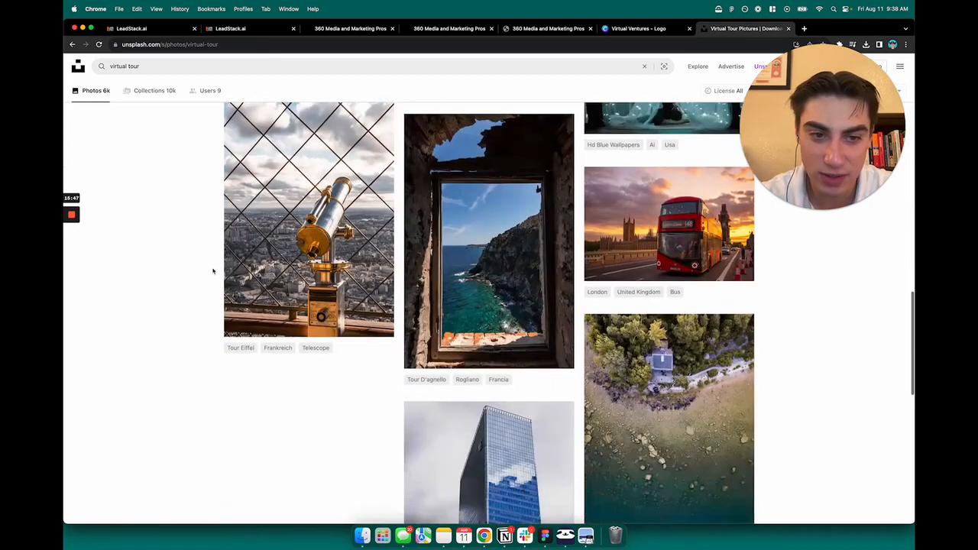
scroll(213, 271, "down", 4)
scroll(213, 271, "down", 2)
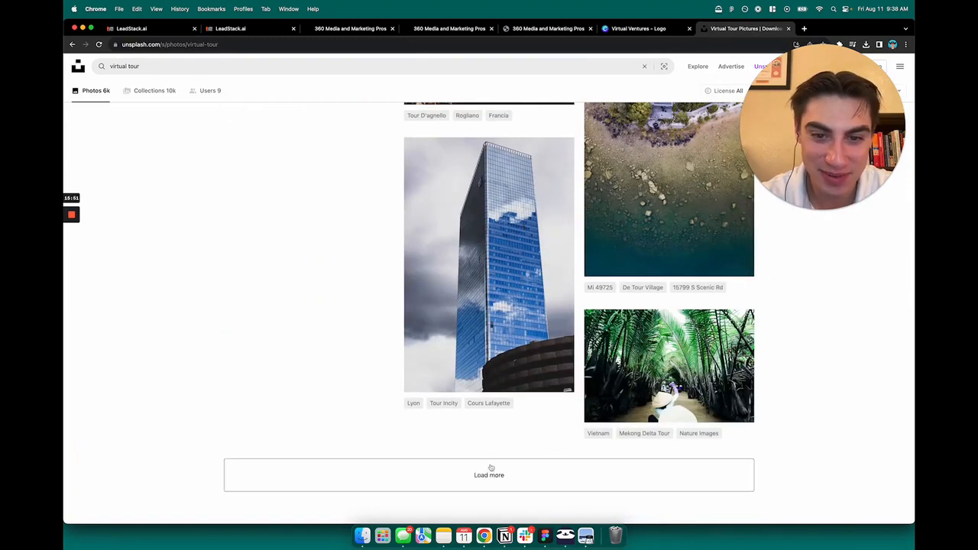
left_click(489, 466)
scroll(329, 295, "down", 6)
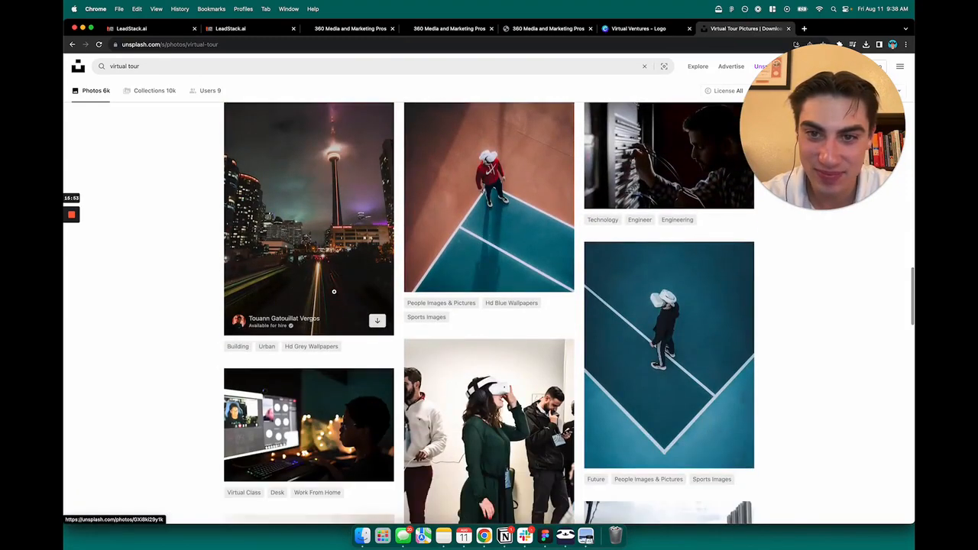
scroll(334, 291, "down", 4)
Step: Search Unsplash for 'miami' and open the neon Tropics Hotel night photo
left_click(260, 67)
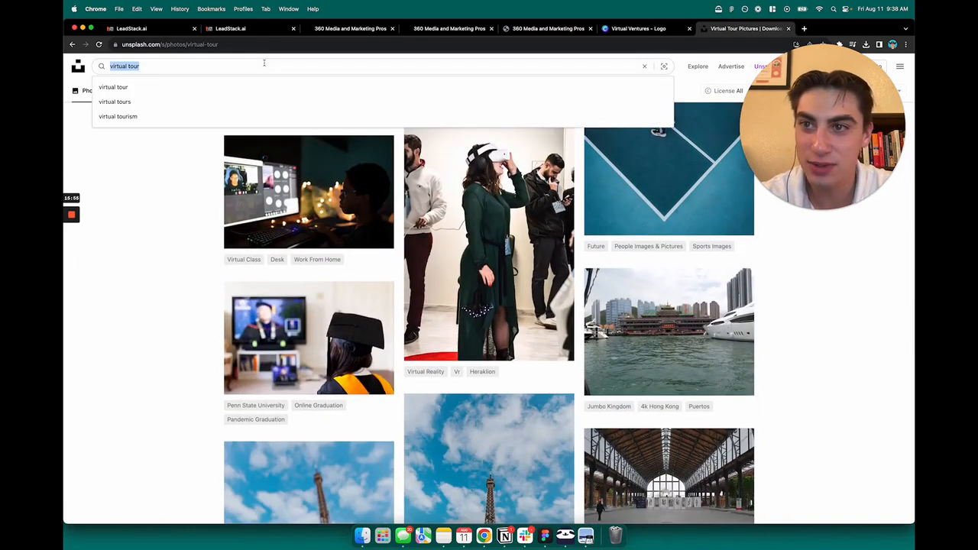
type("miami")
key("Return")
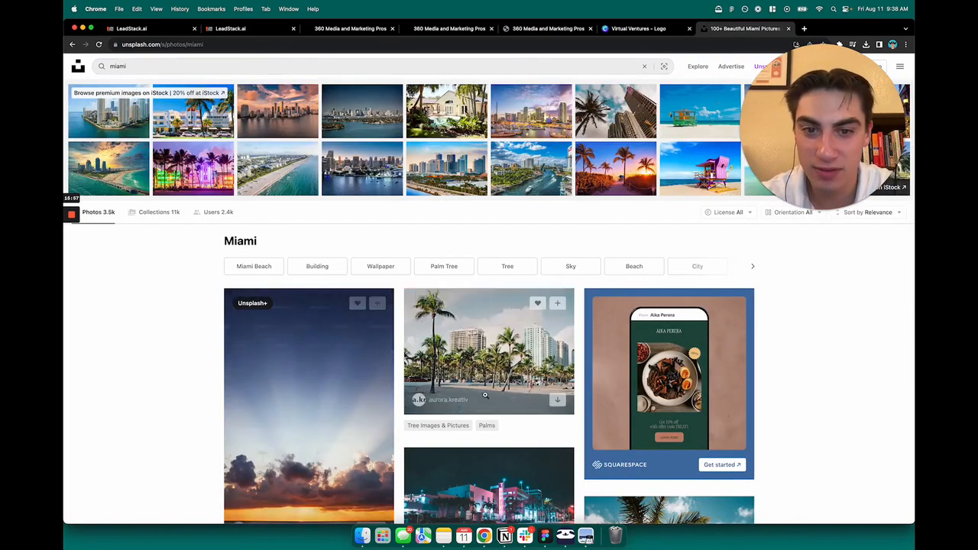
scroll(504, 336, "down", 5)
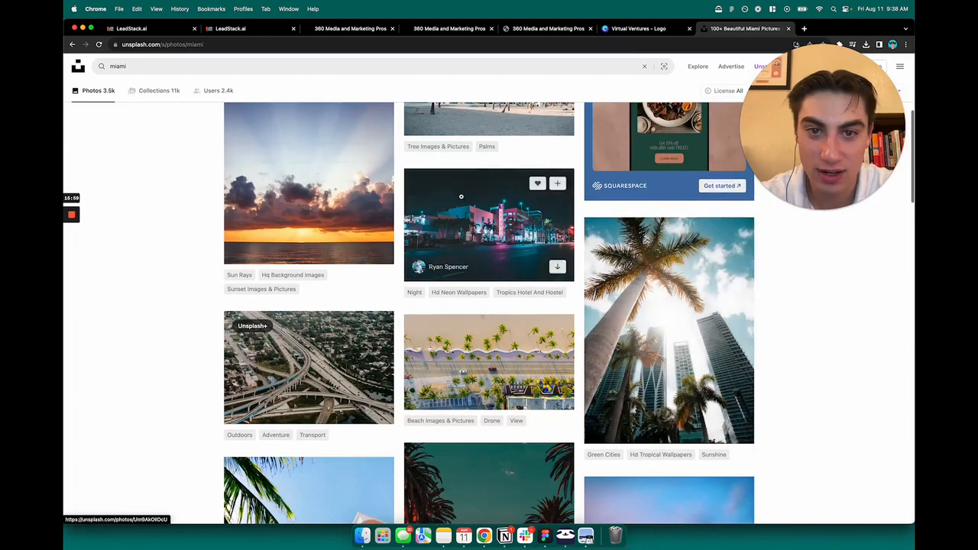
left_click(529, 206)
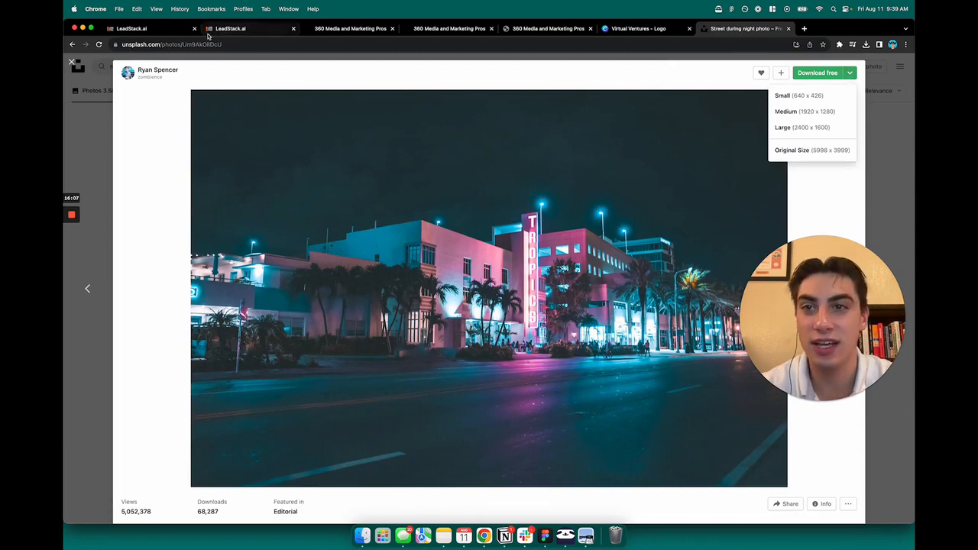
Step: Download the photo's Small (640 x 426) size and return to the page builder
left_click(170, 30)
left_click(244, 32)
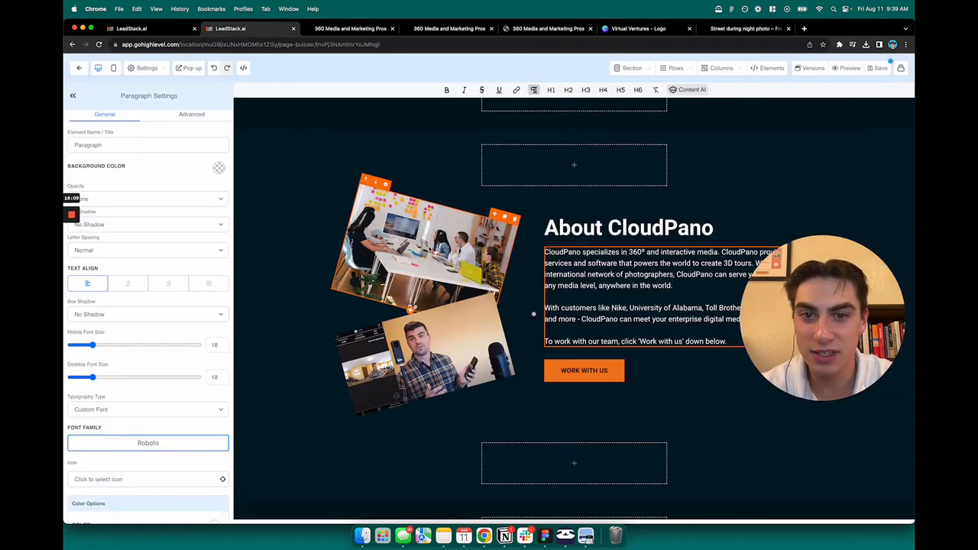
left_click(745, 28)
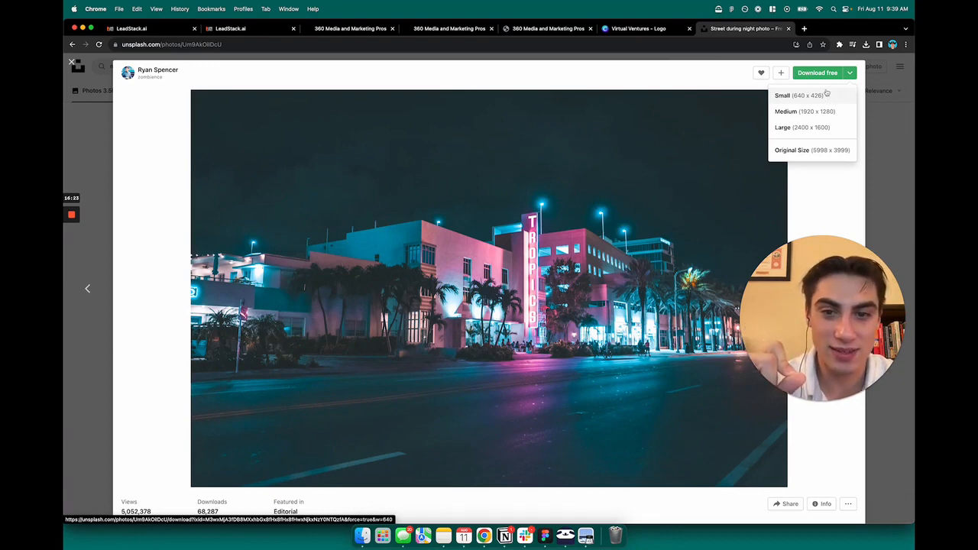
left_click(814, 98)
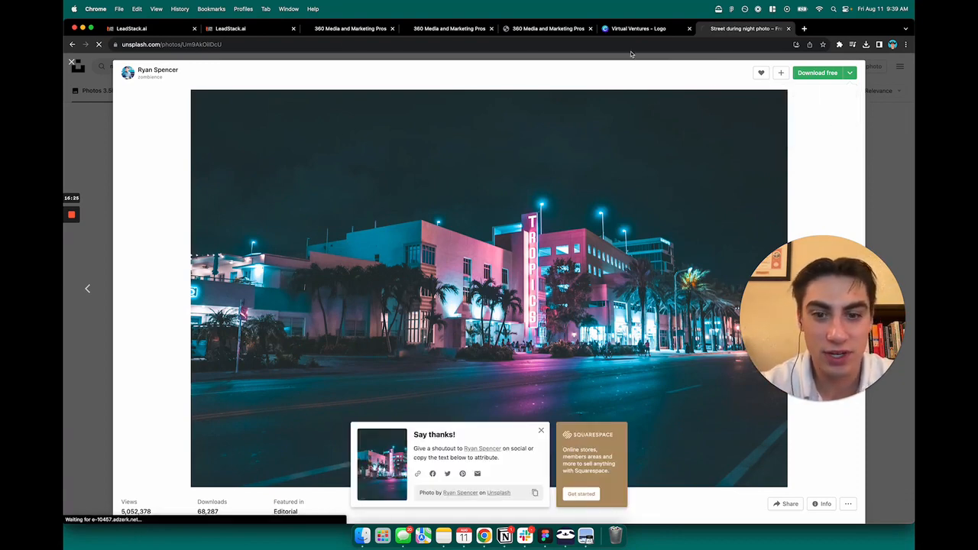
left_click(253, 31)
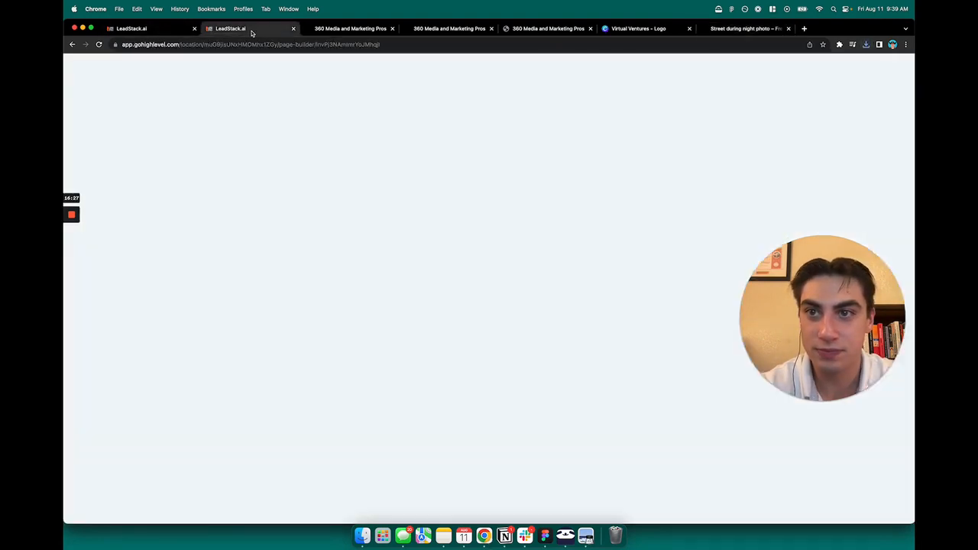
Step: Select the top photo beside About CloudPano and open its image picker from Image Options
left_click(413, 264)
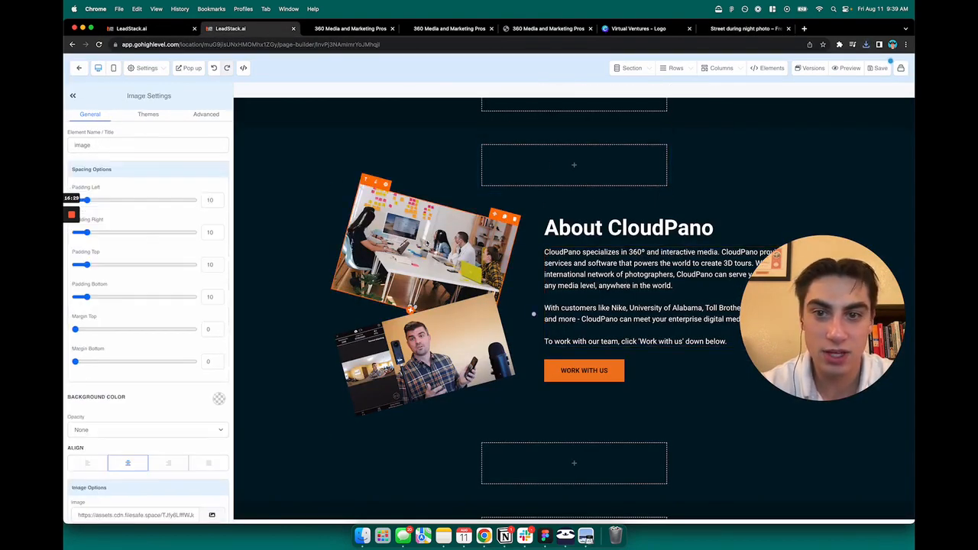
scroll(126, 319, "down", 5)
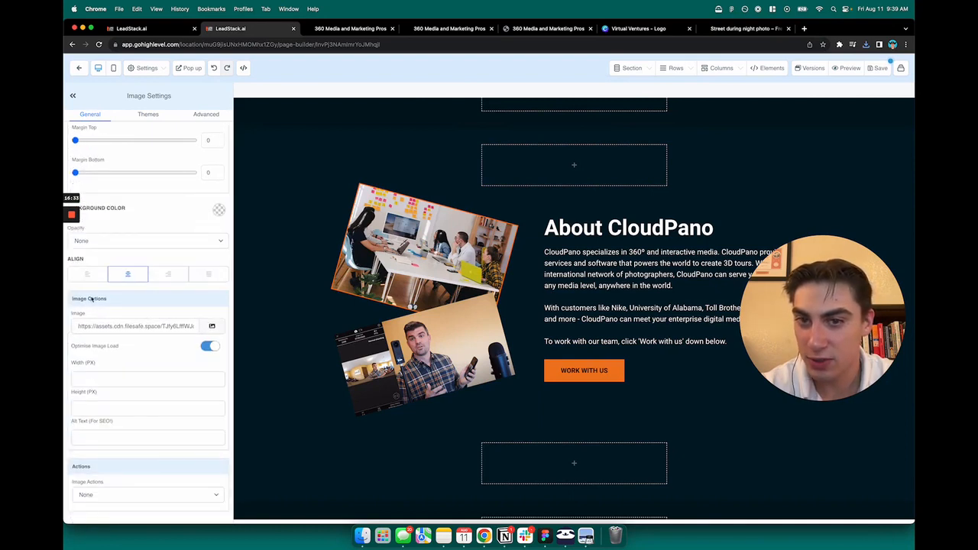
left_click(212, 327)
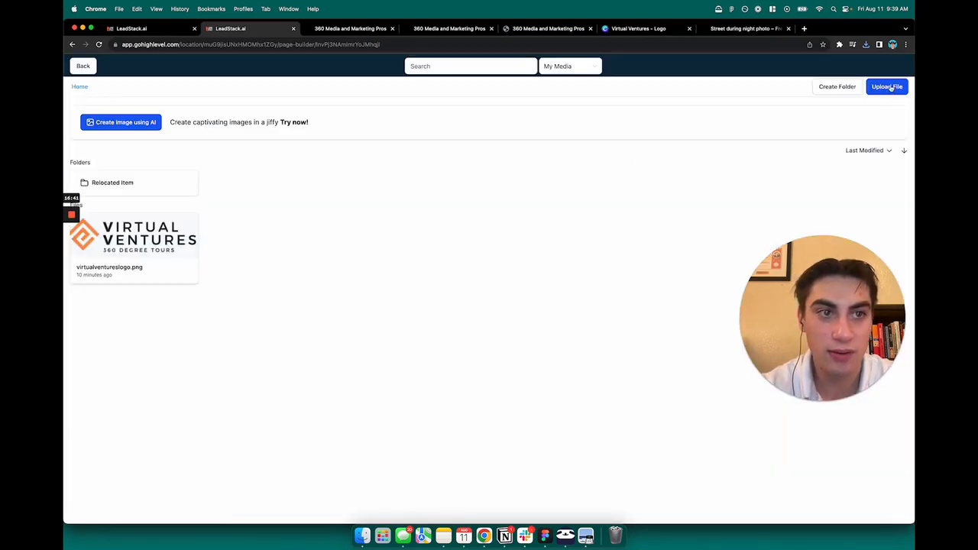
Step: Upload the downloaded Unsplash night-street JPG from Downloads and insert it as the top About image
left_click(888, 87)
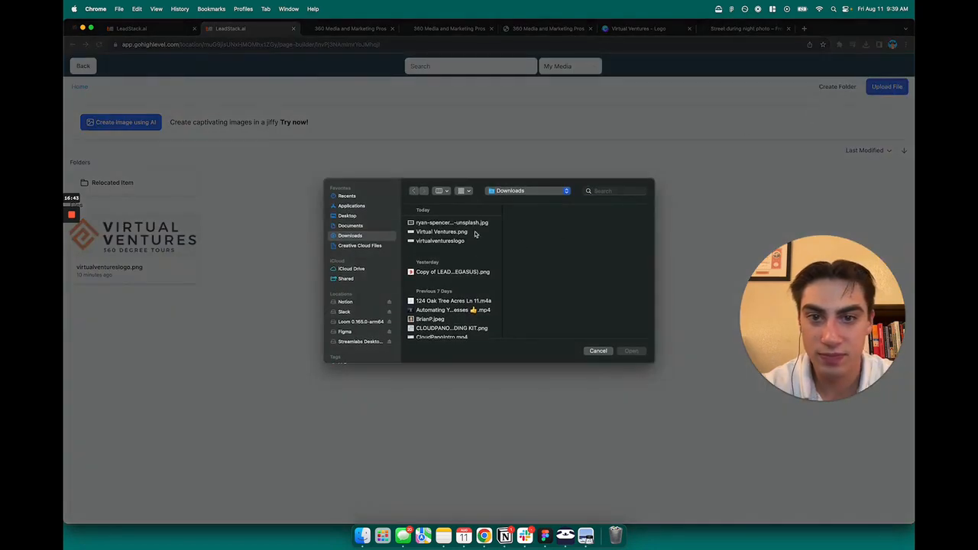
left_click(428, 223)
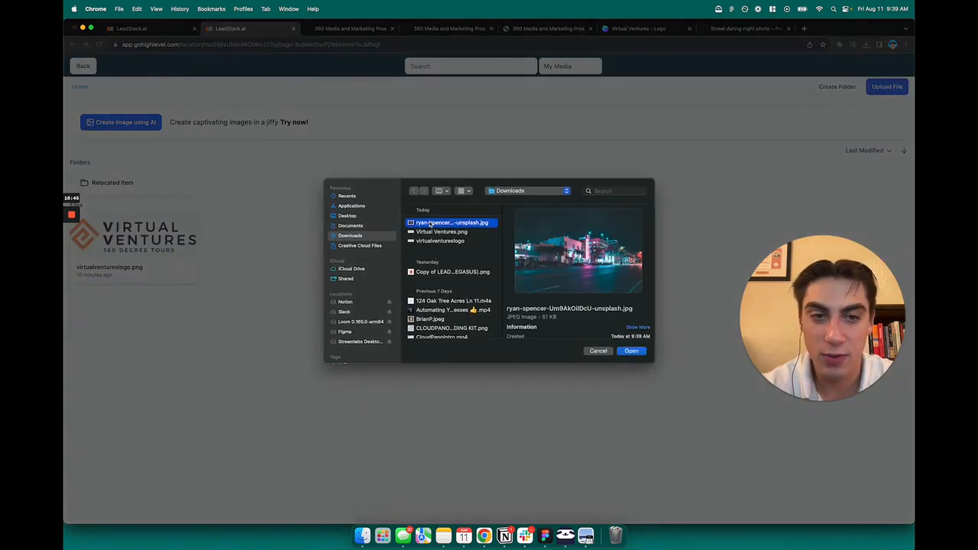
left_click(630, 352)
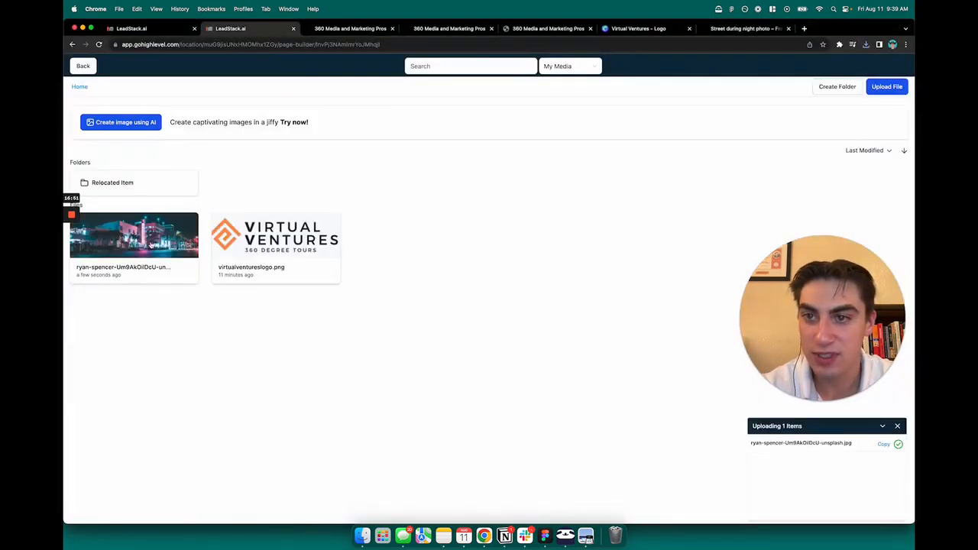
left_click(155, 242)
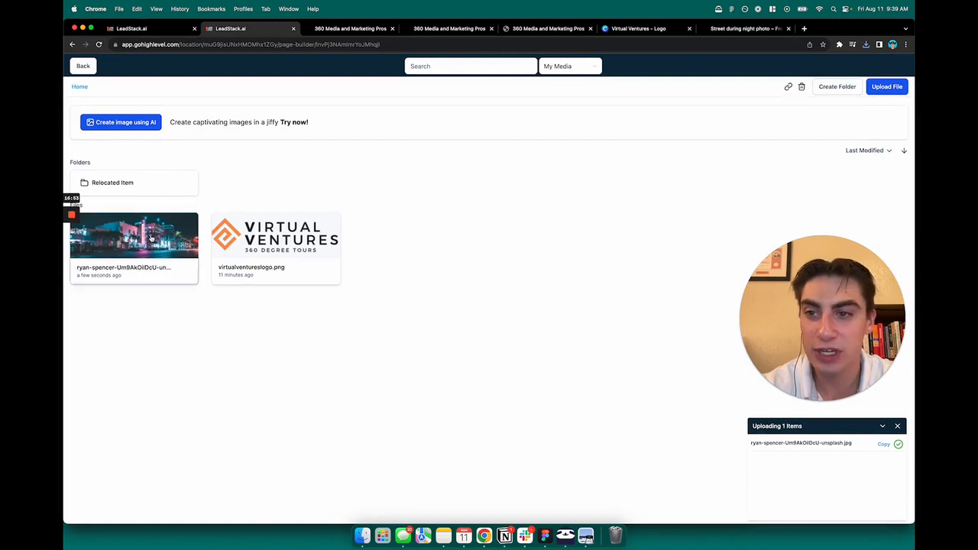
left_click(583, 247)
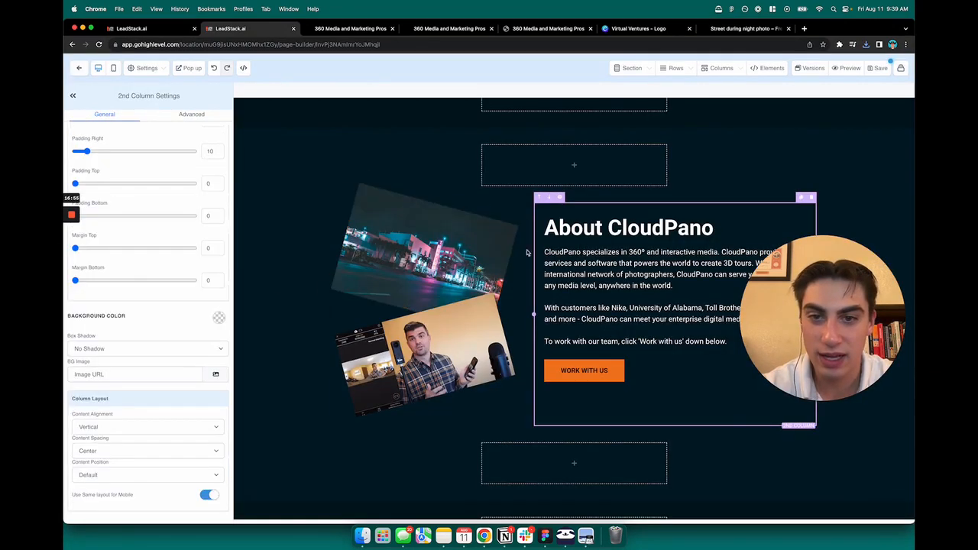
left_click(471, 255)
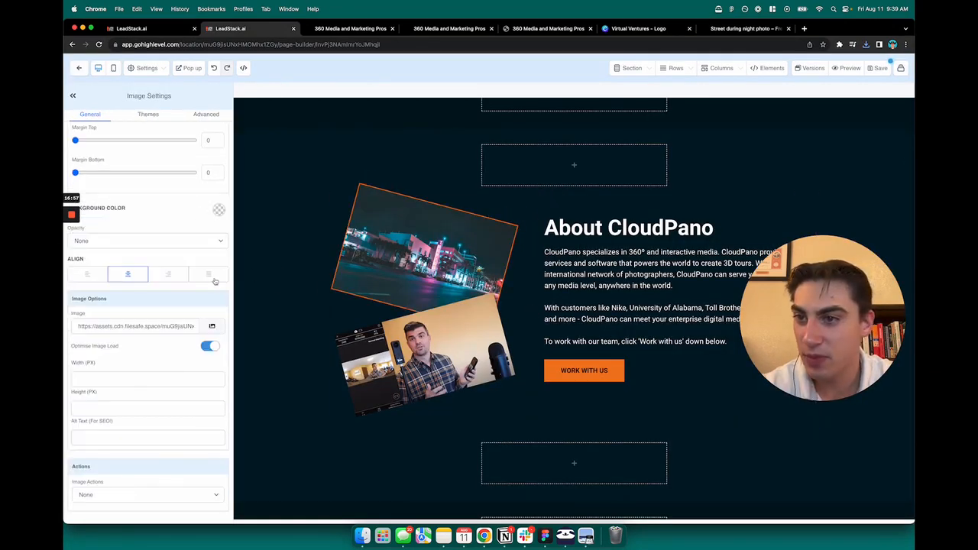
scroll(189, 274, "up", 5)
scroll(474, 318, "up", 10)
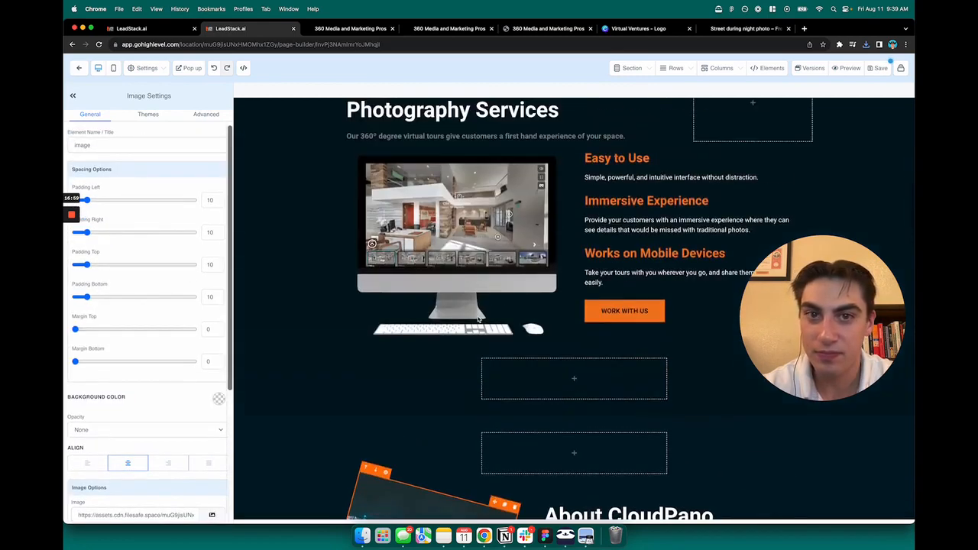
scroll(475, 318, "up", 10)
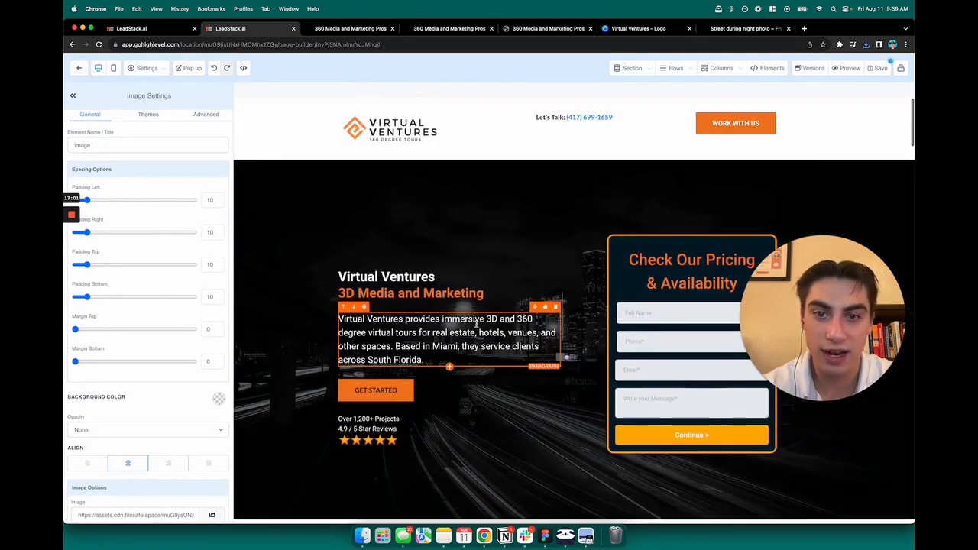